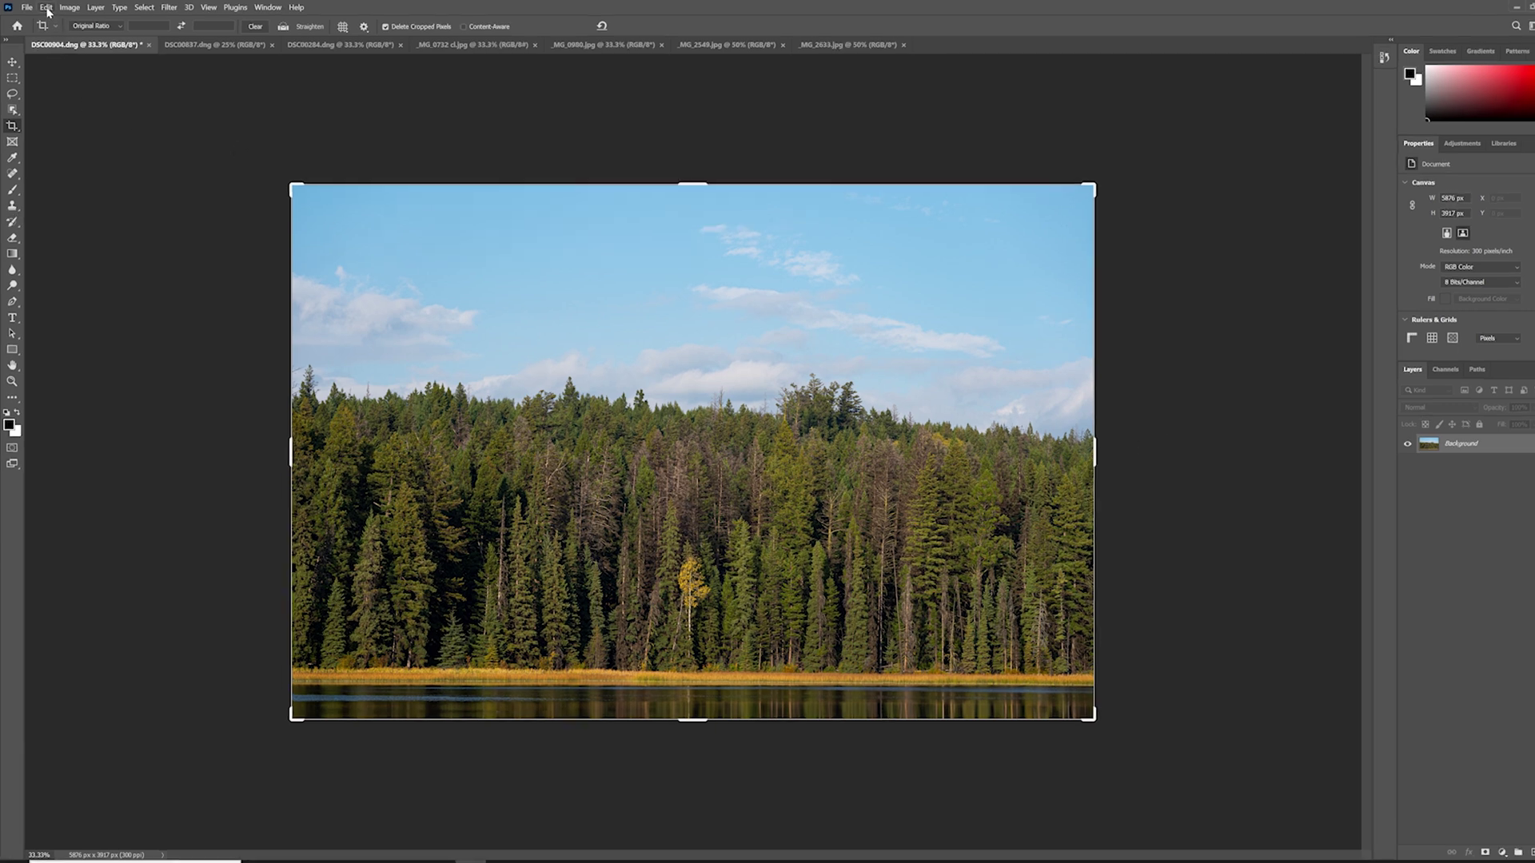
- Start Sky Replacement on the forest photo and pick the fifth Blue Skies preset with puffy white clouds
left_click(46, 8)
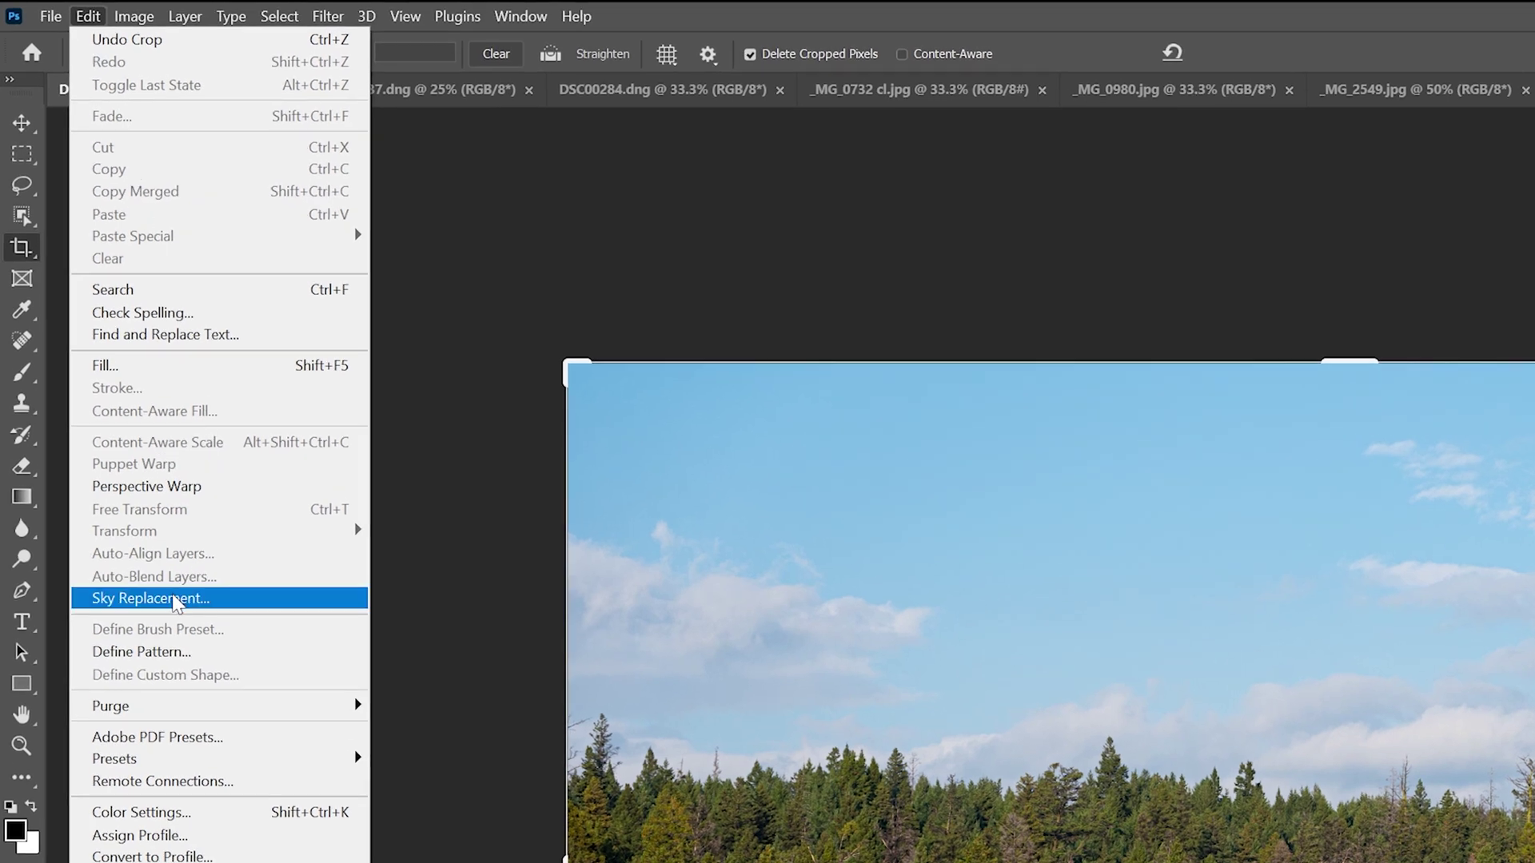
left_click(178, 598)
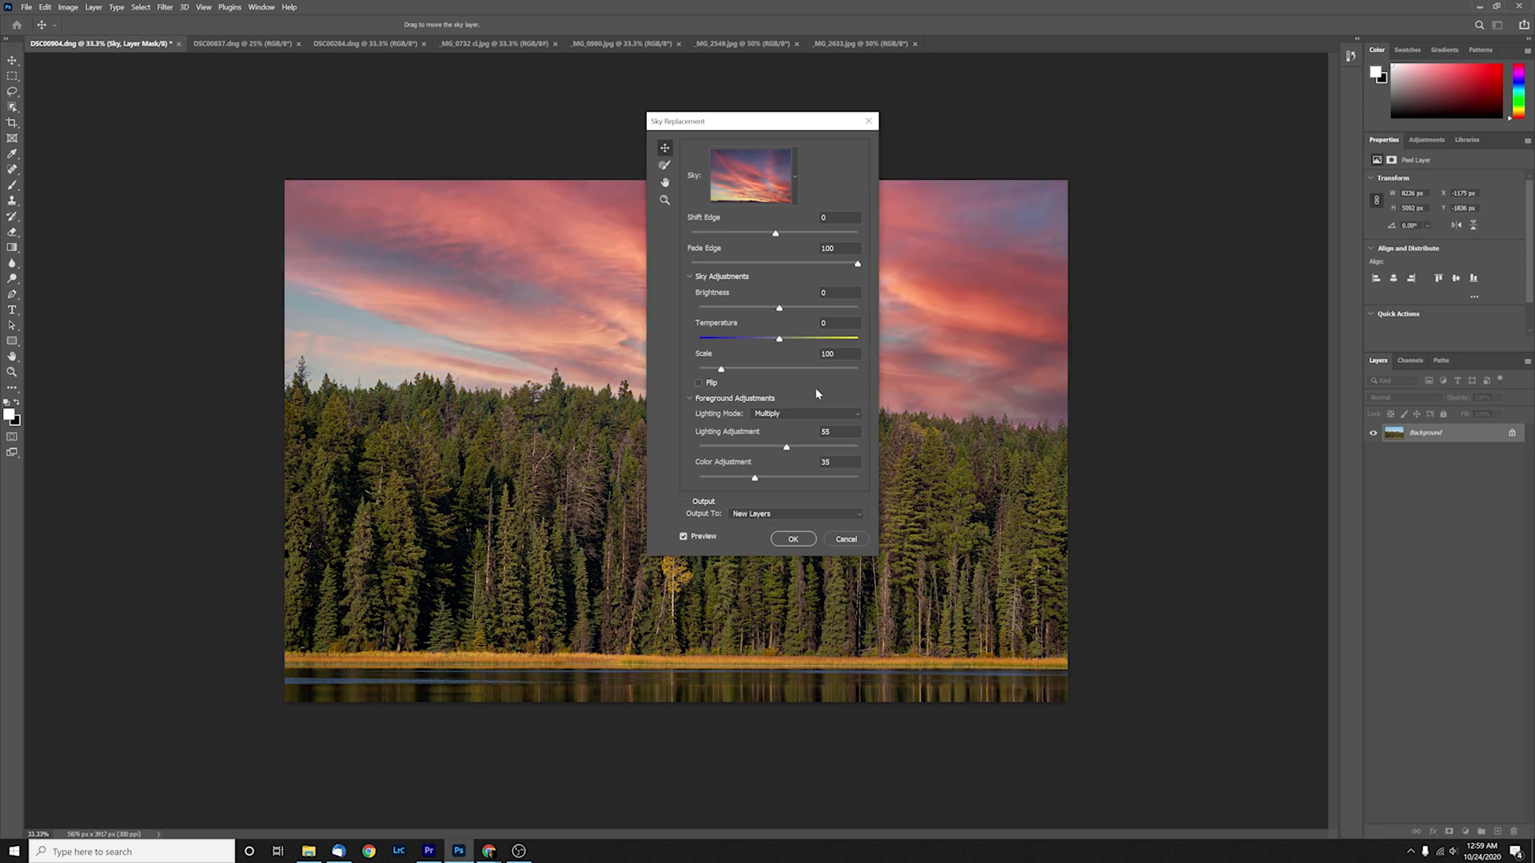
left_click(796, 178)
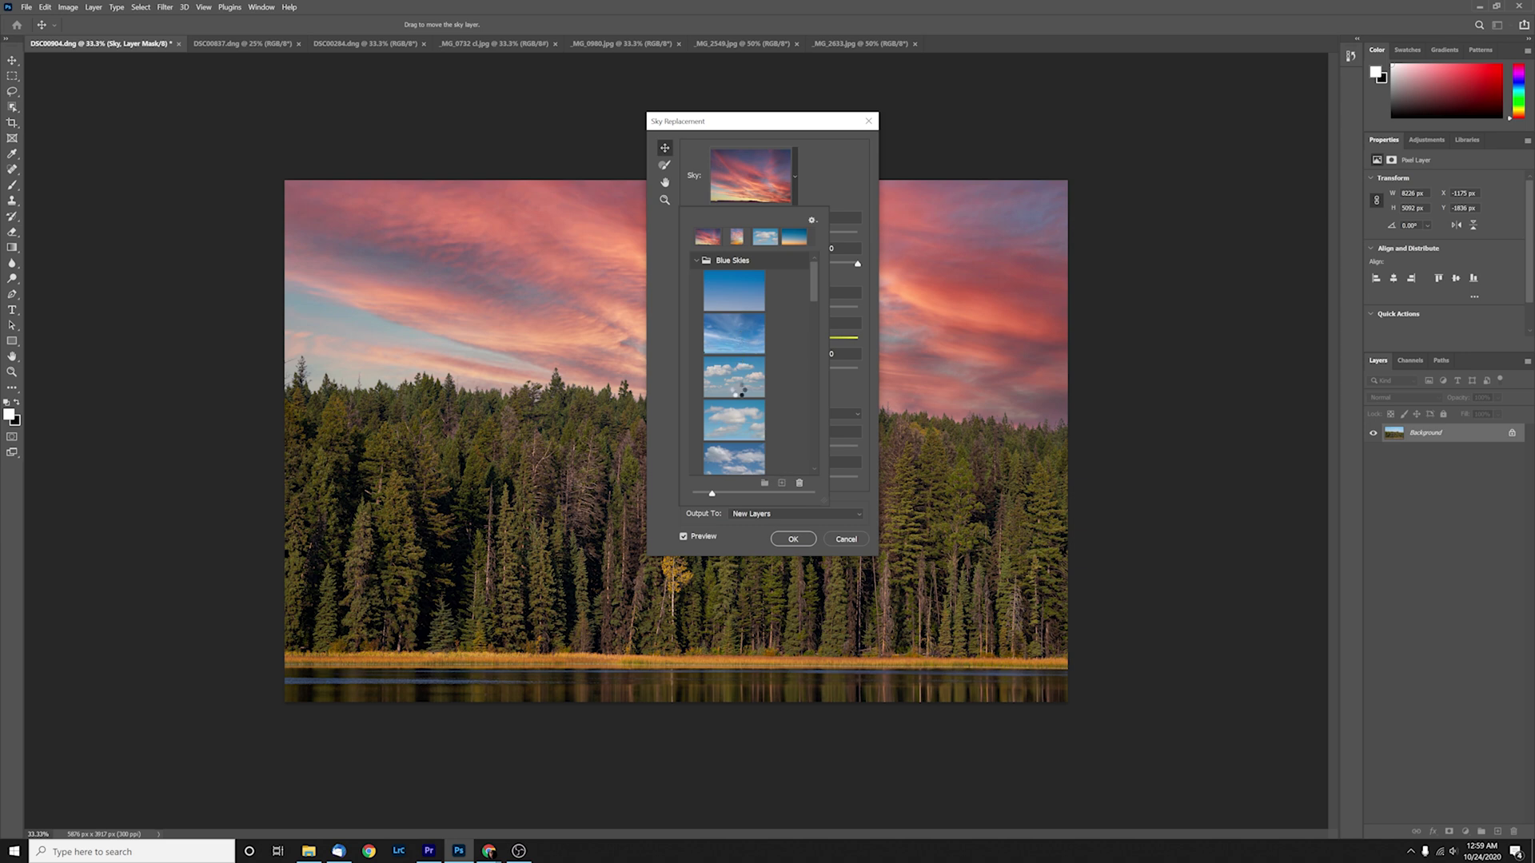
left_click(735, 388)
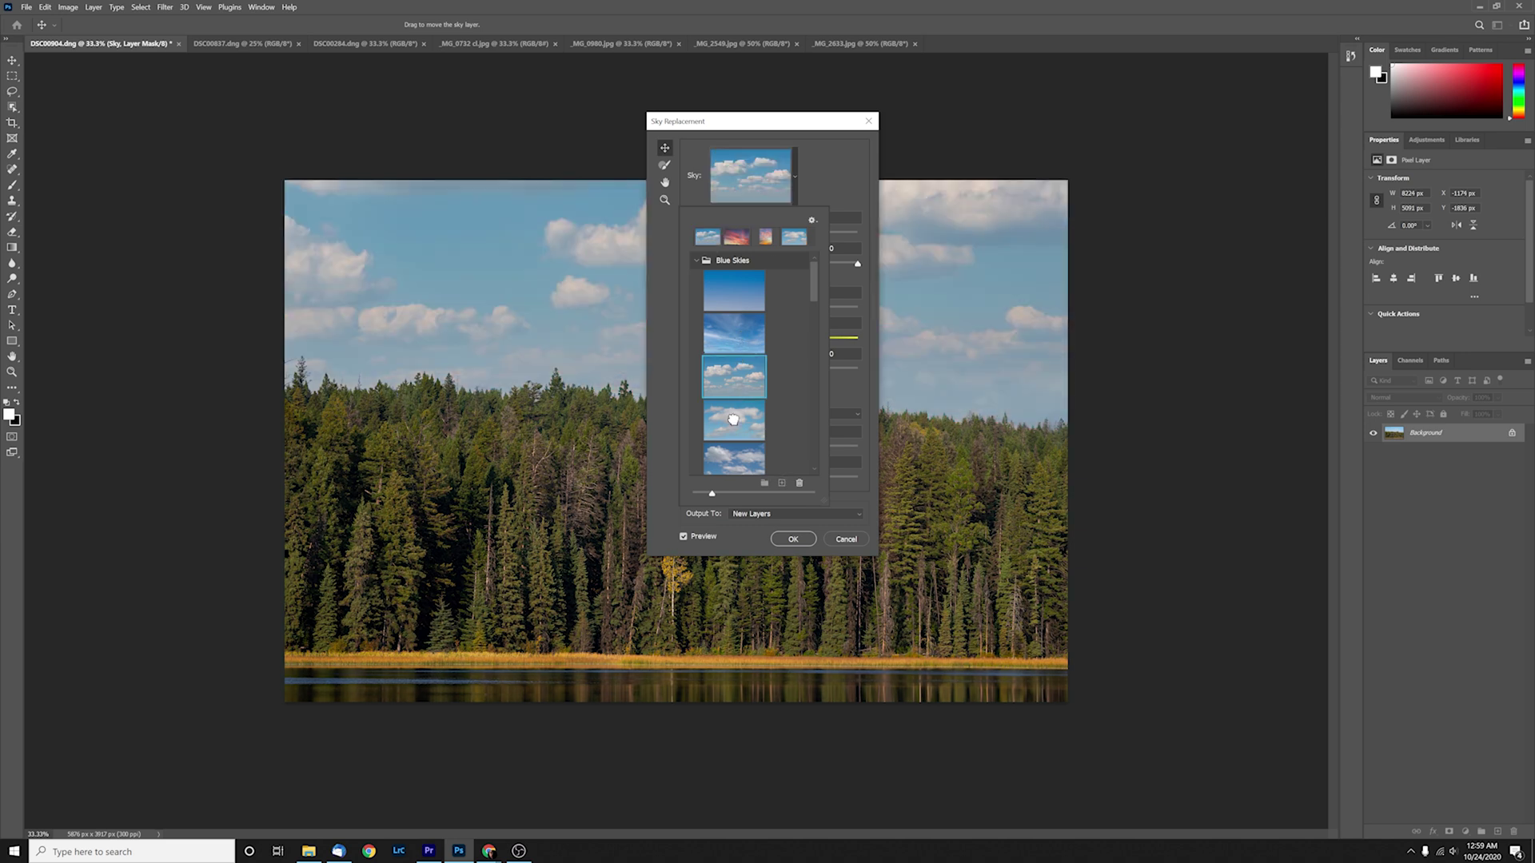
left_click(735, 422)
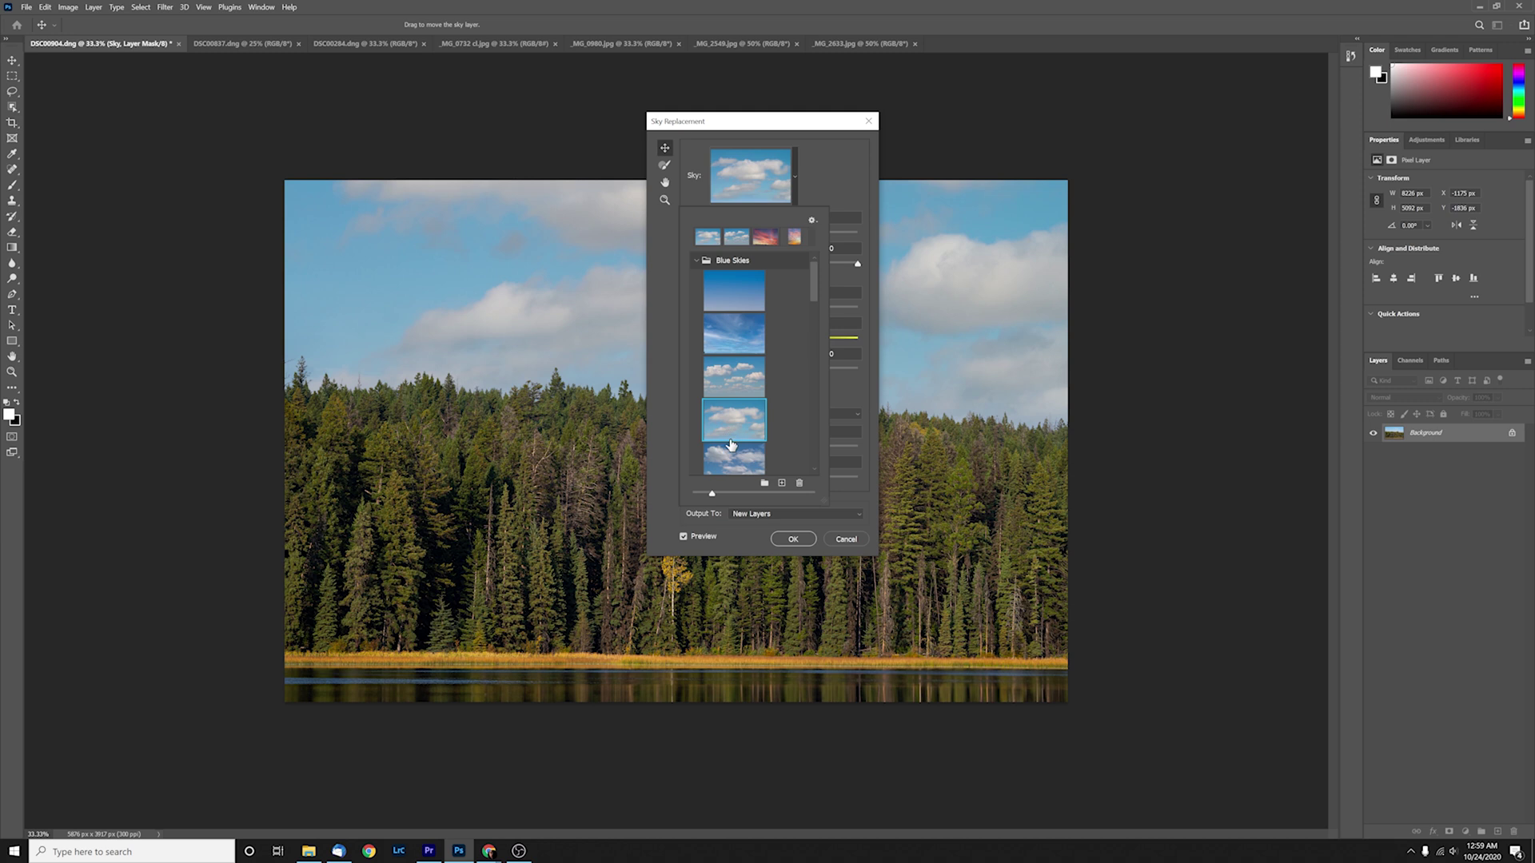
left_click(734, 463)
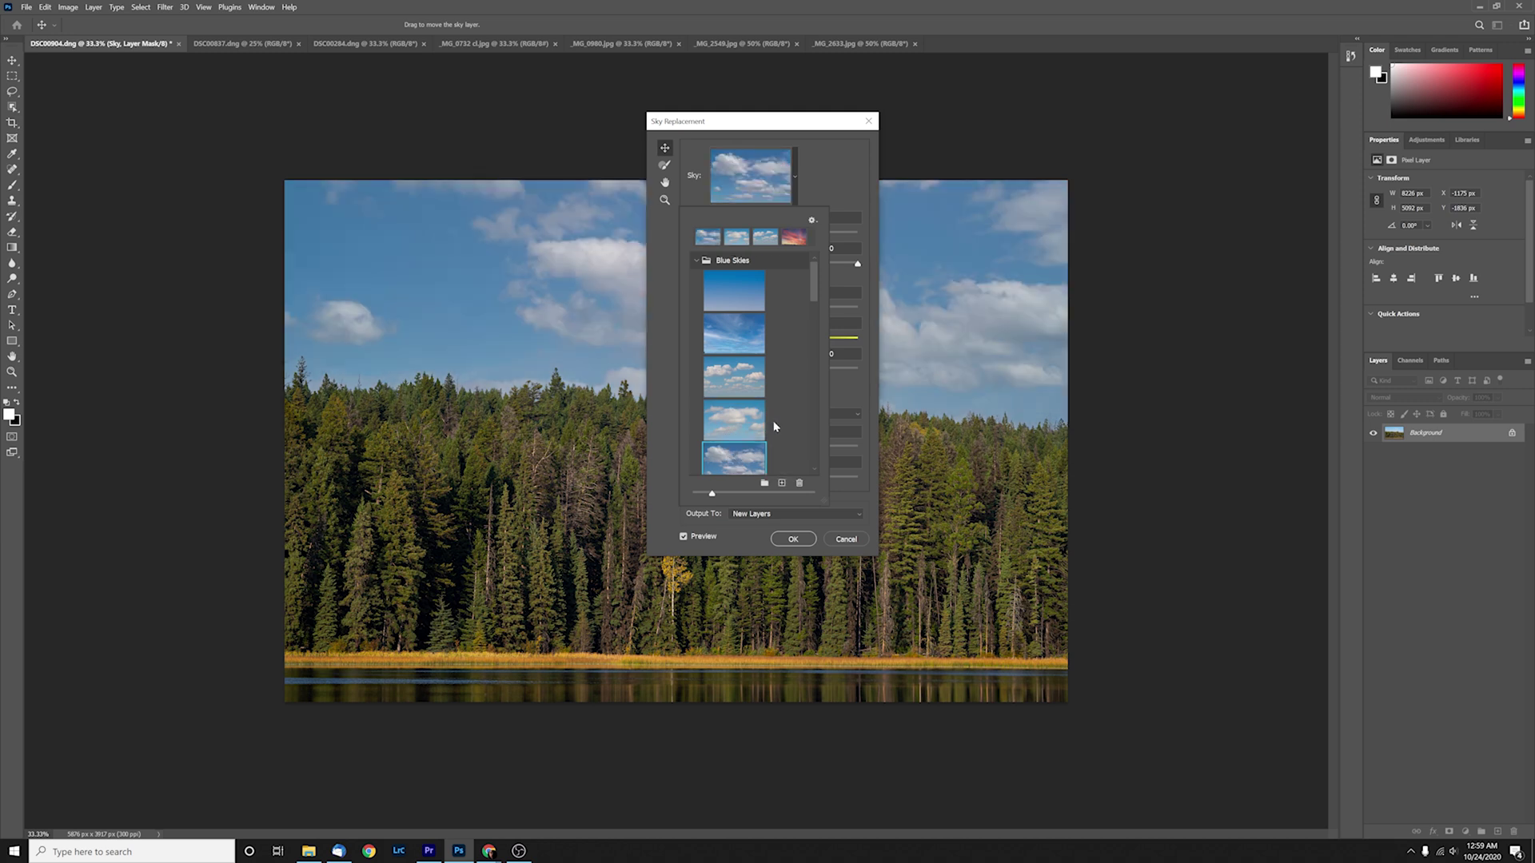
left_click(824, 179)
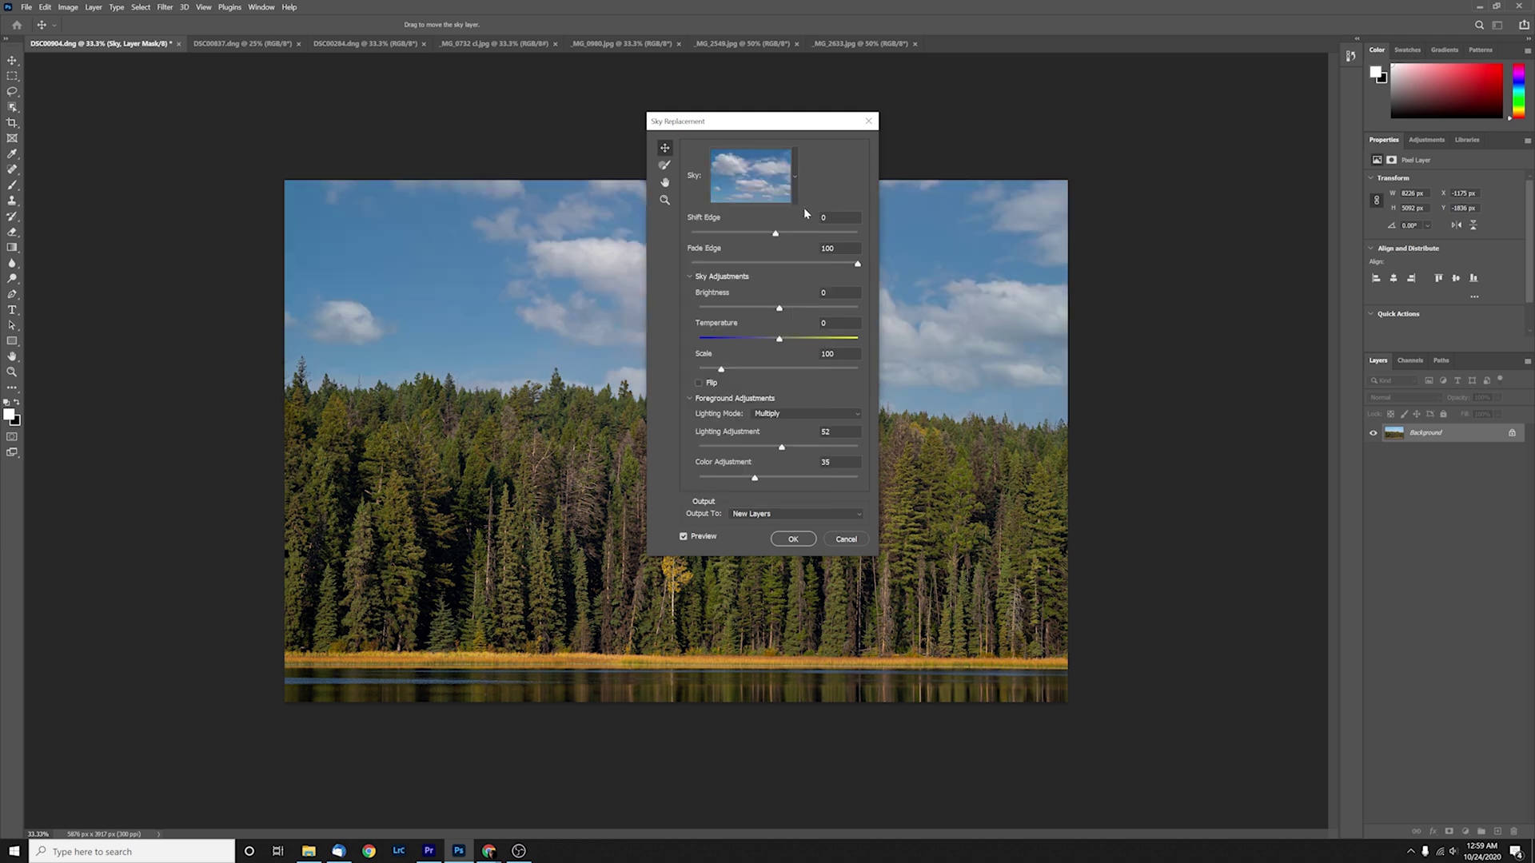
- Move the Sky Replacement dialog beside the photo and cool the sky to Temperature -37
left_click_drag(777, 122, 1214, 97)
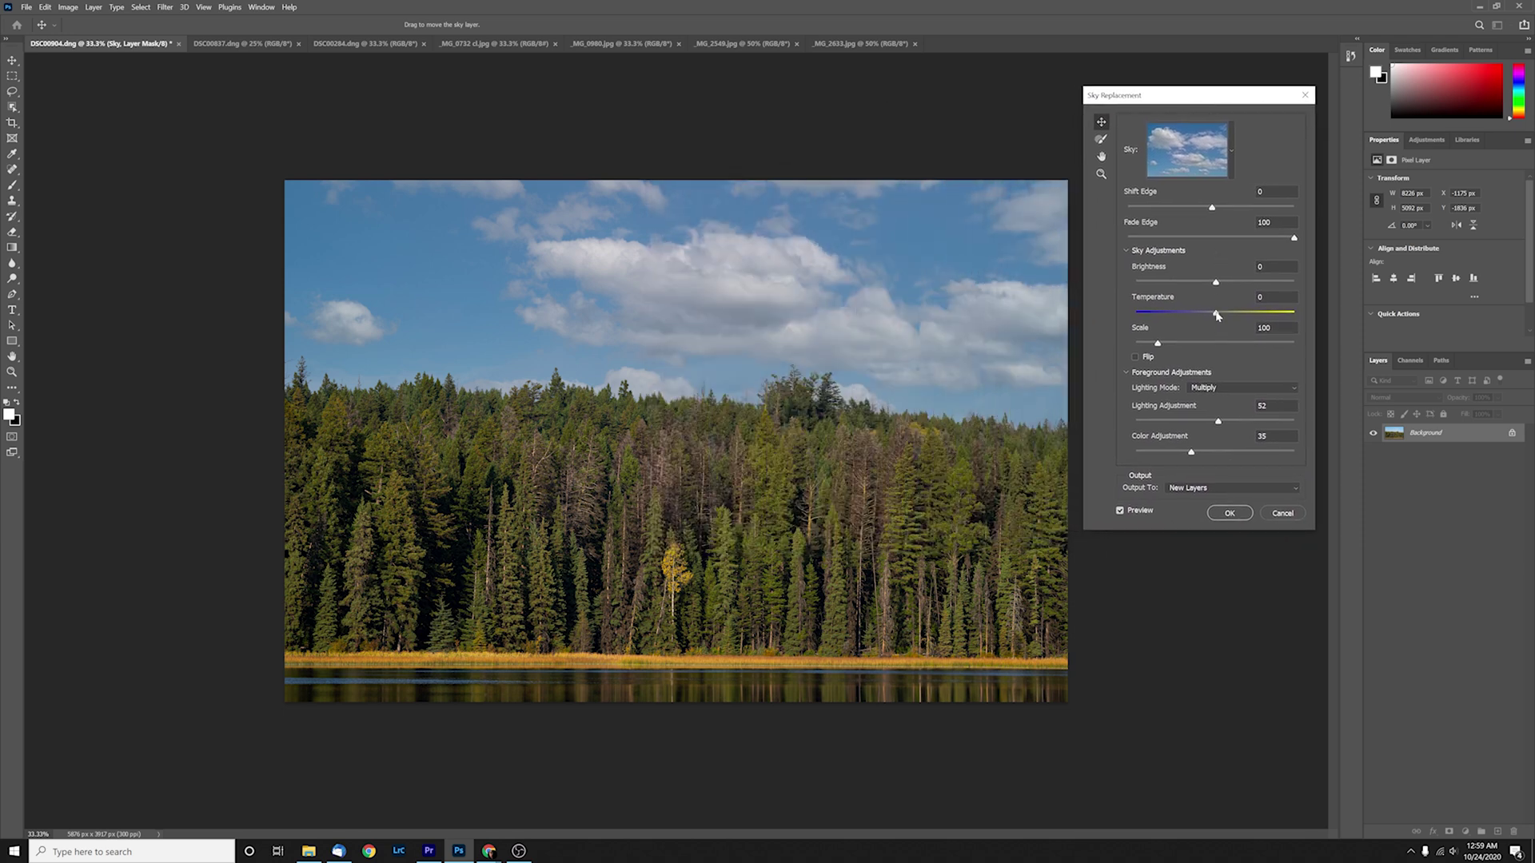
left_click_drag(1216, 312, 1273, 312)
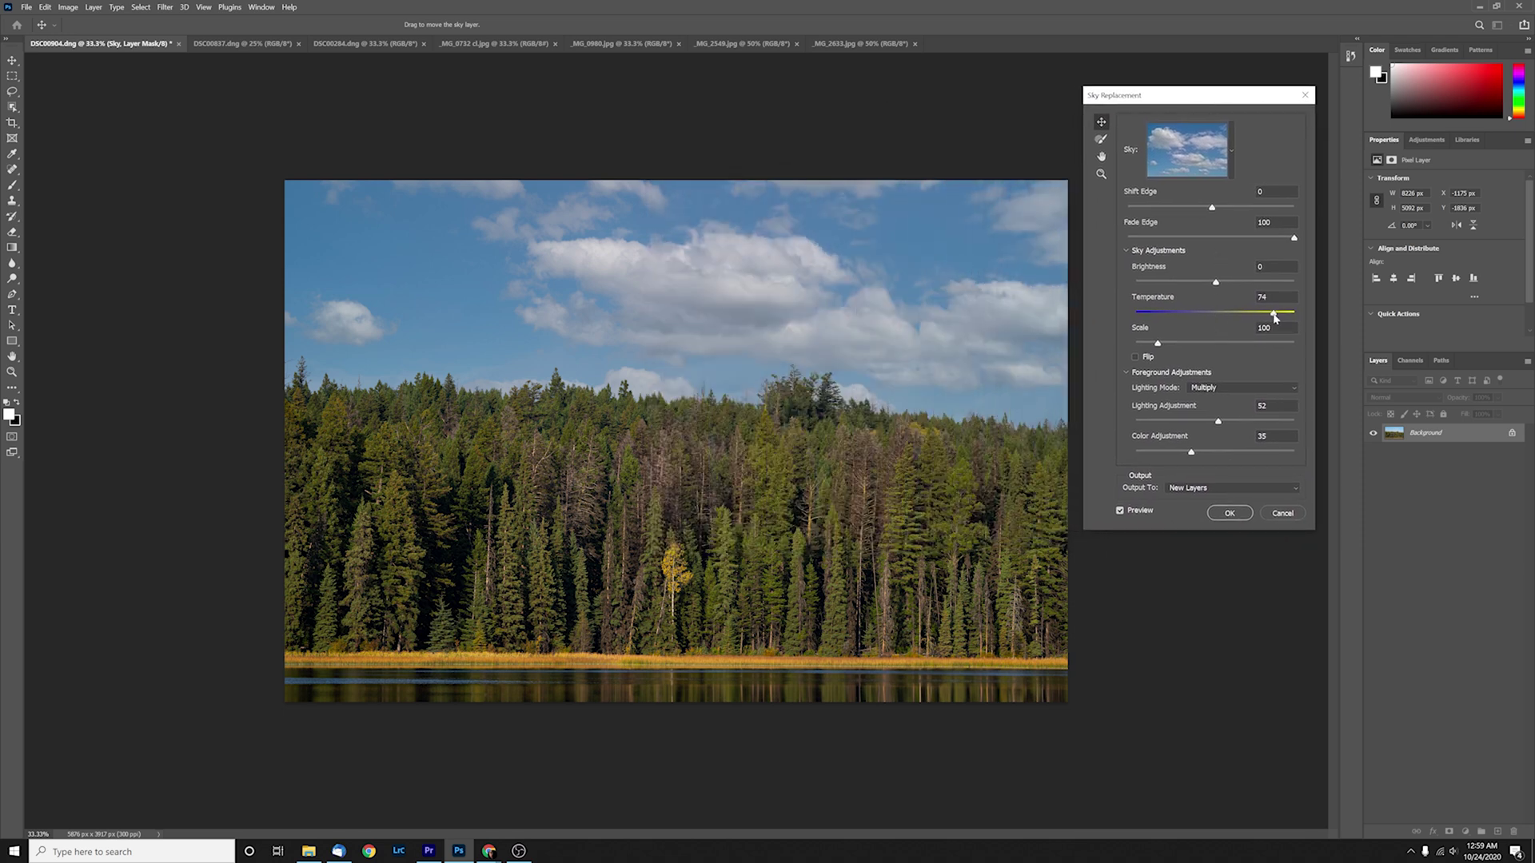
left_click(1186, 312)
left_click(1136, 358)
left_click(1136, 359)
- Set Lighting Adjustment to 56, Fade Edge to 10 and Shift Edge to -50
left_click_drag(1219, 421, 1171, 425)
left_click(1224, 420)
left_click_drag(1295, 238, 1147, 239)
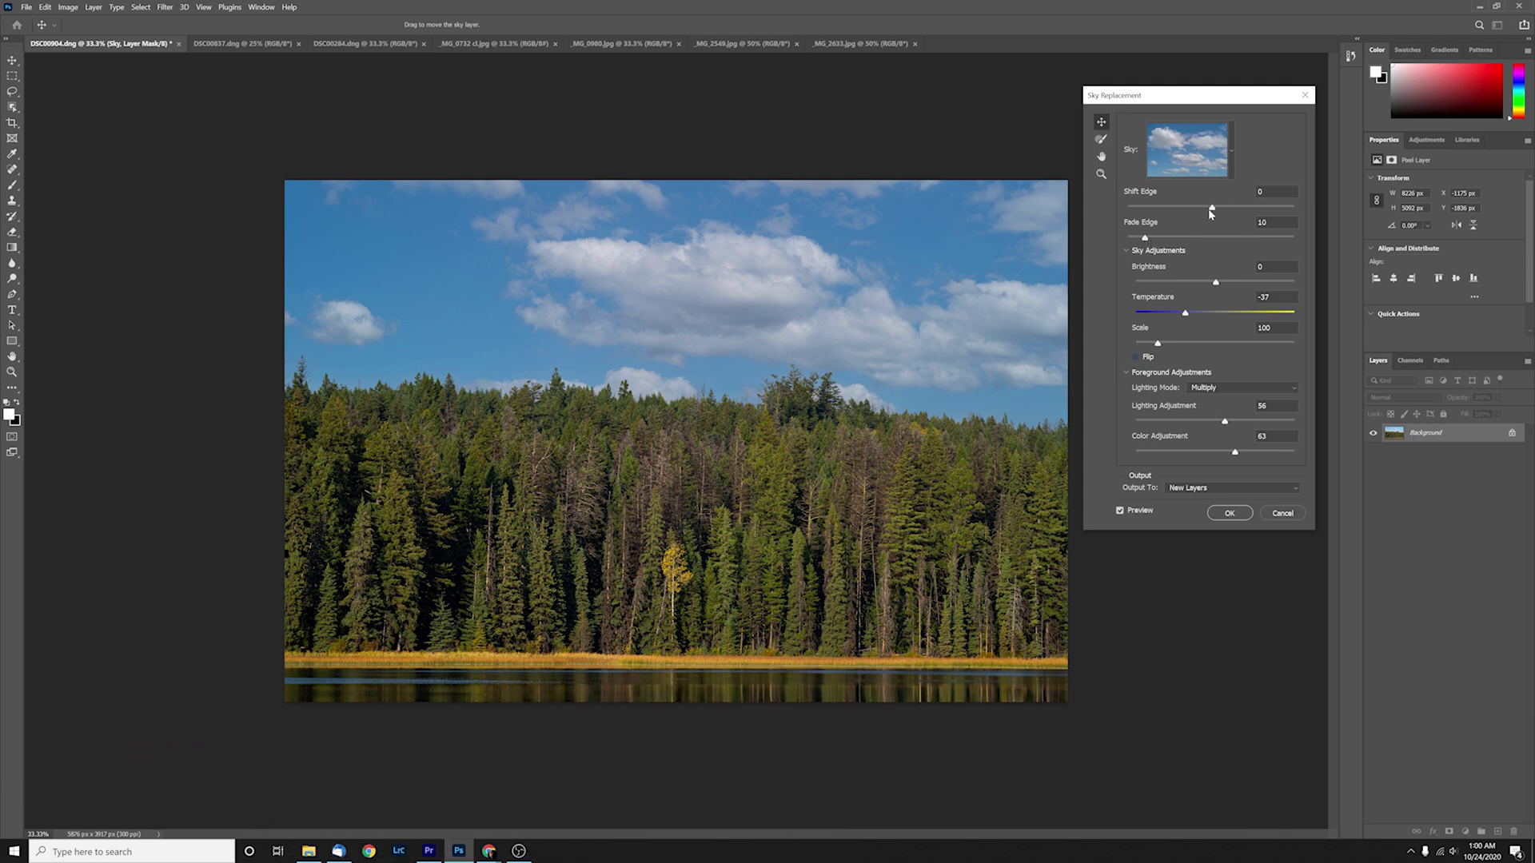
left_click_drag(1209, 211, 1170, 211)
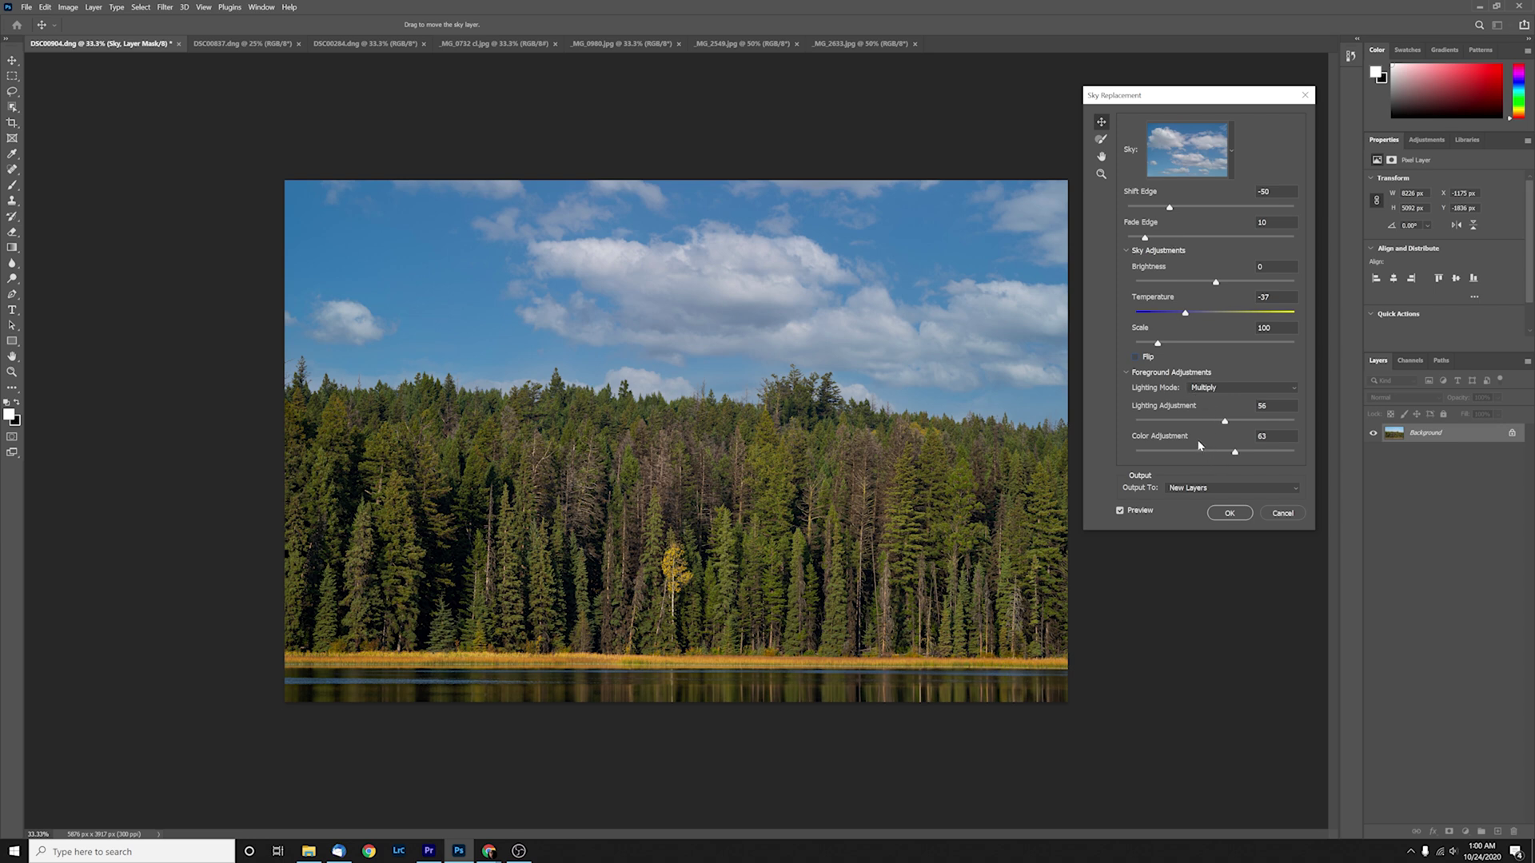
- Preview a few sunset presets, then settle on the grey stormy cloud sky
left_click(1230, 152)
left_click(1230, 211)
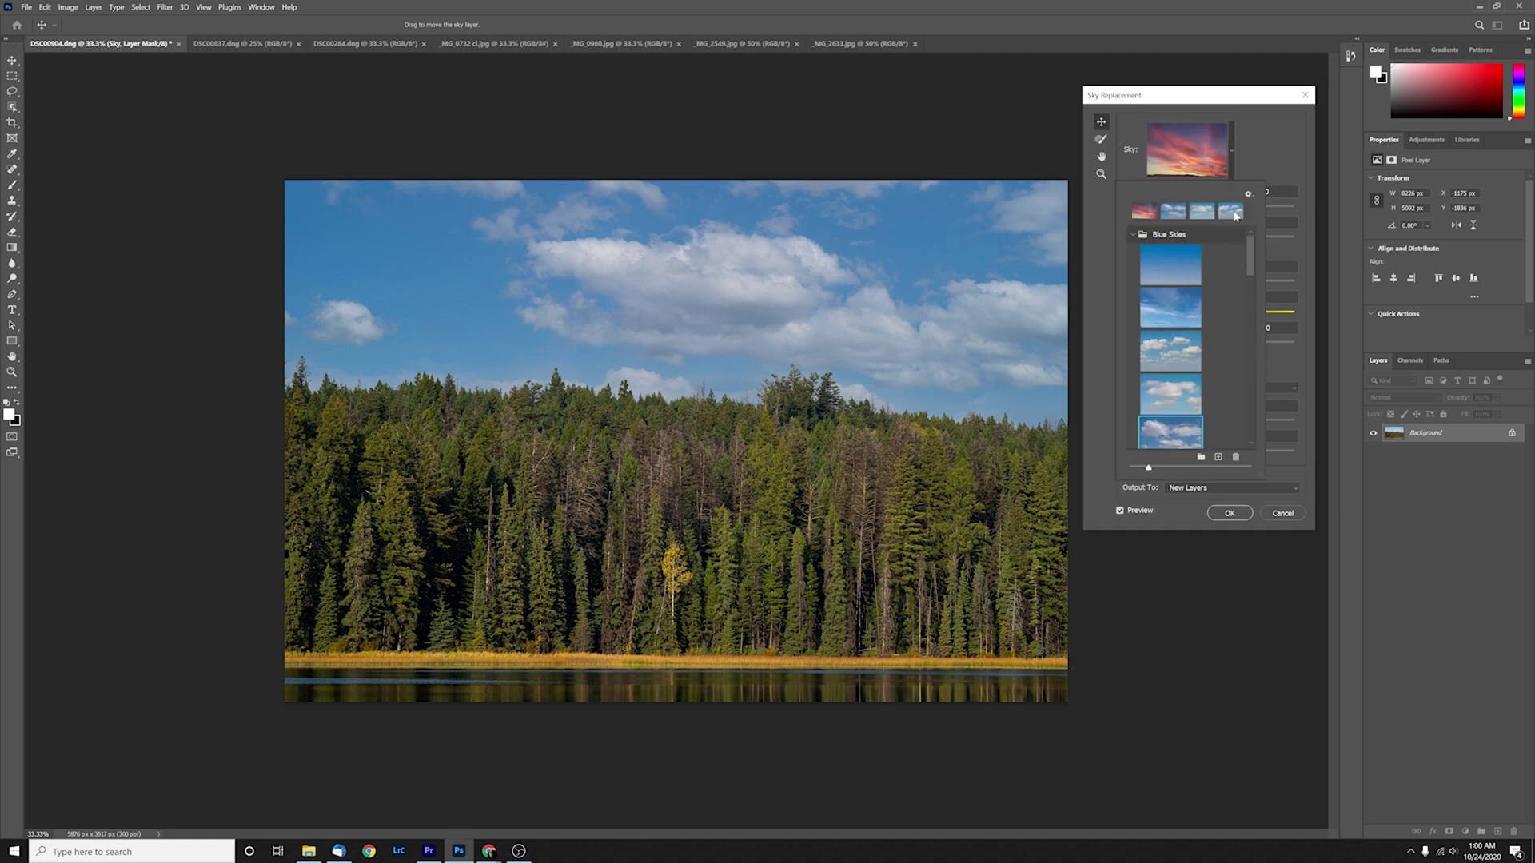
scroll(1171, 360, "down", 4)
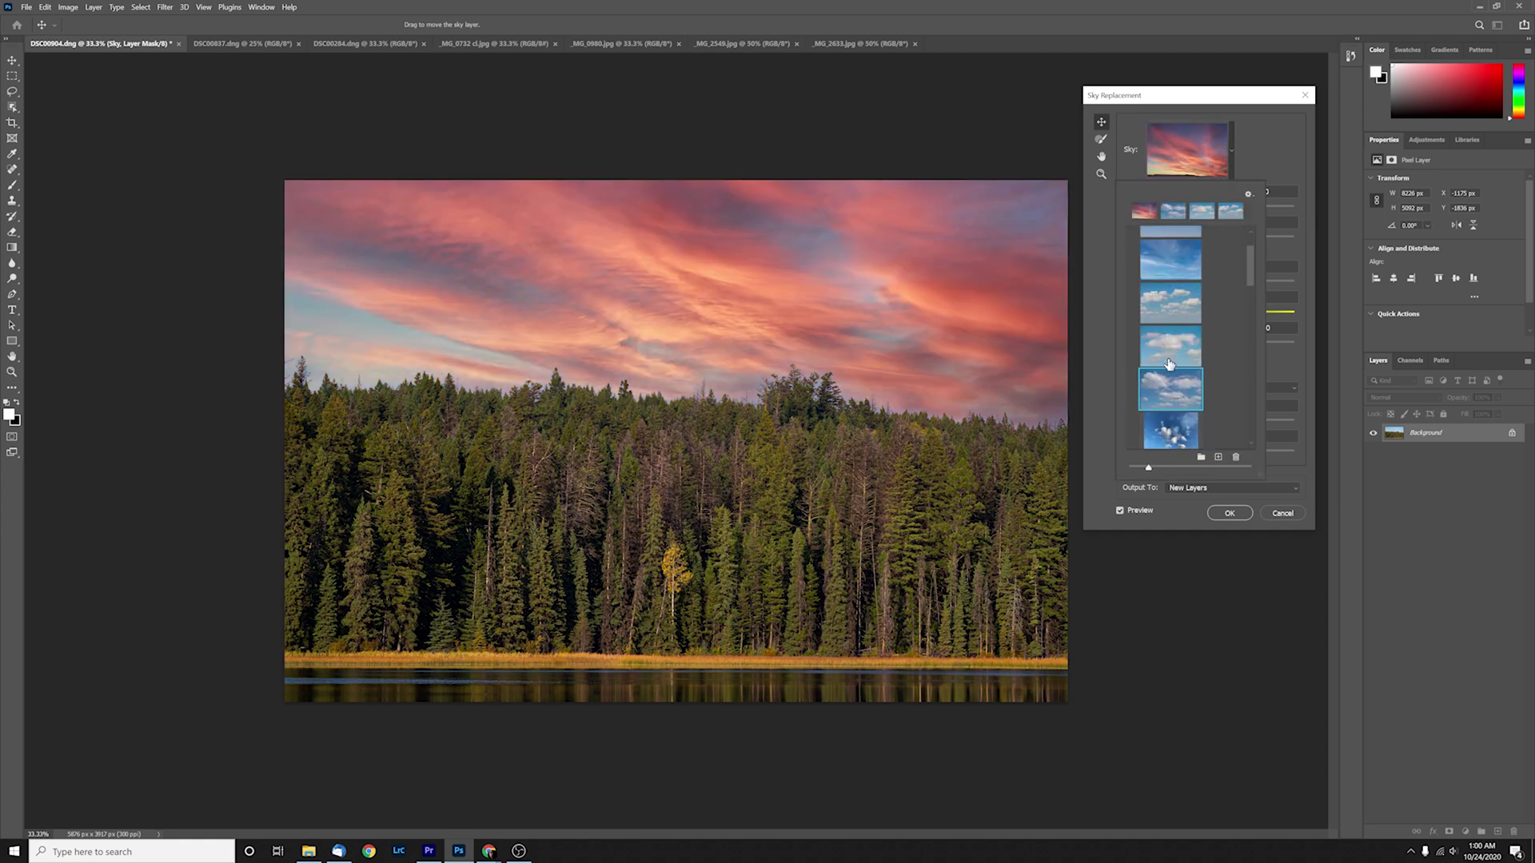
scroll(1169, 366, "down", 5)
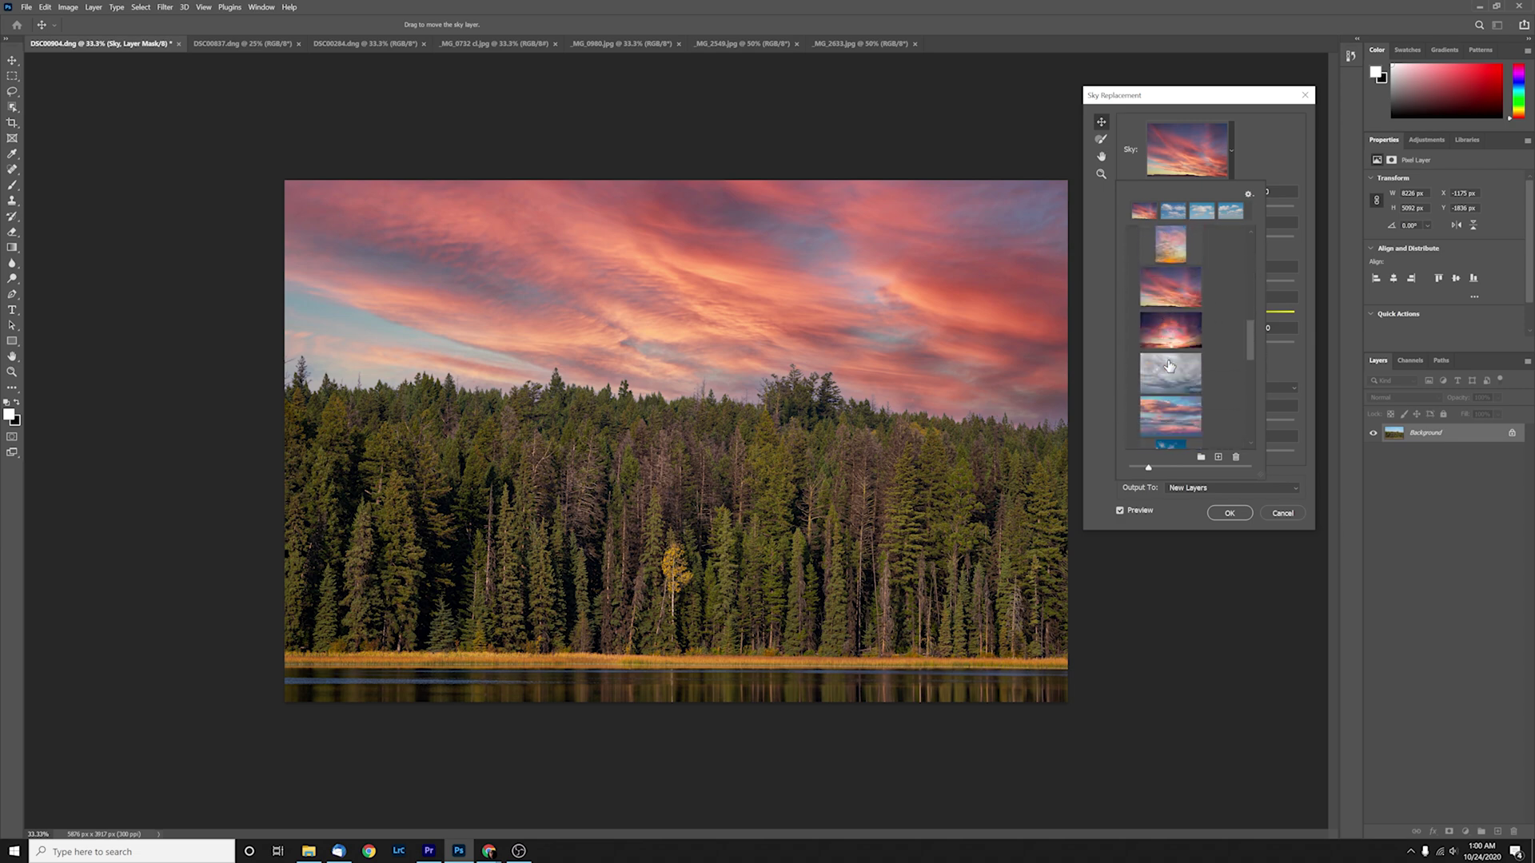
left_click(1179, 337)
left_click(1171, 376)
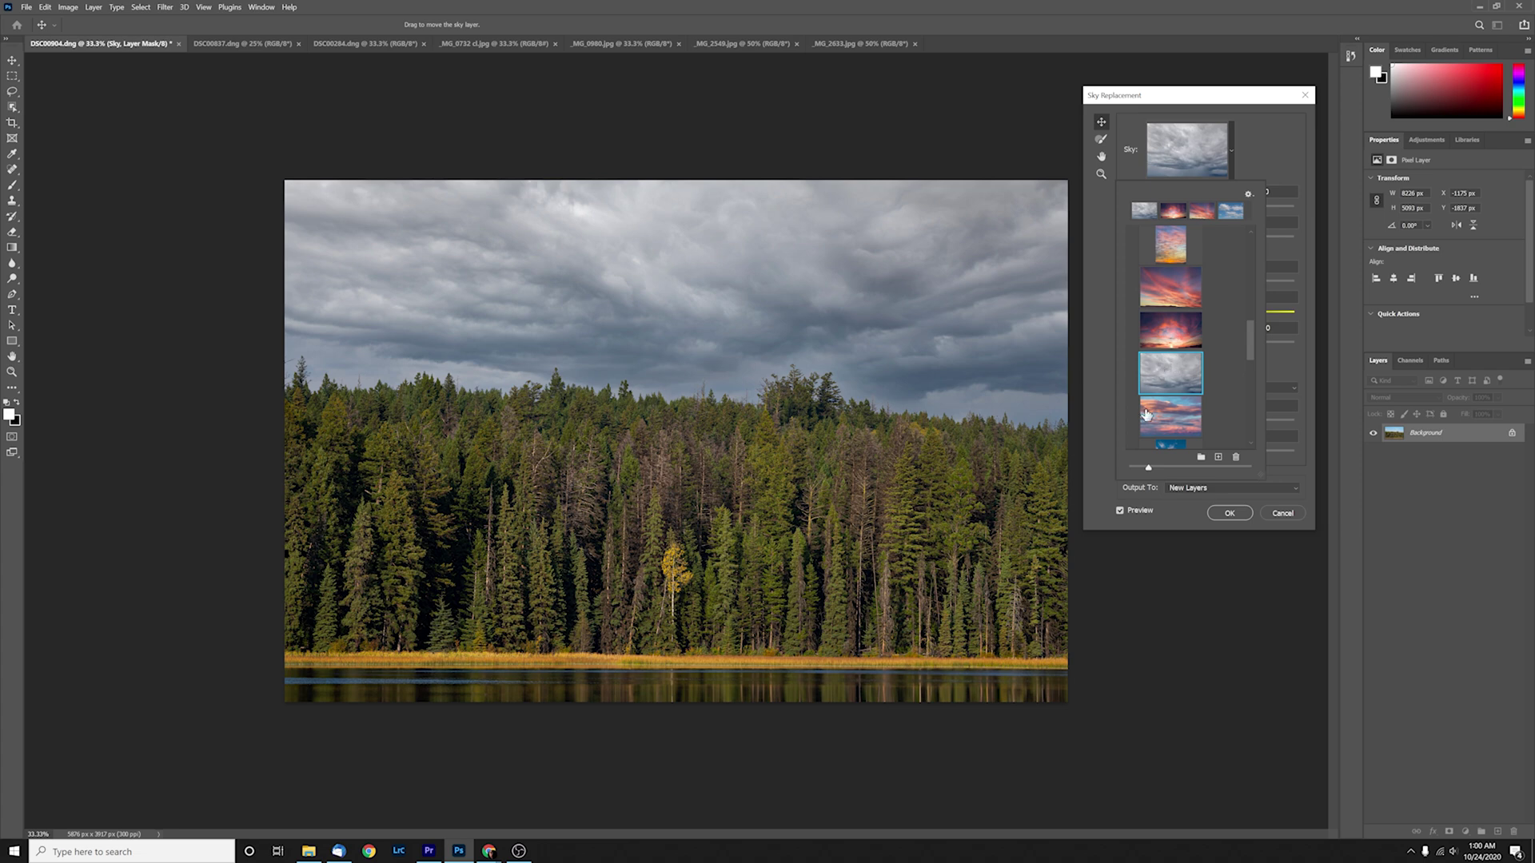
left_click(1169, 411)
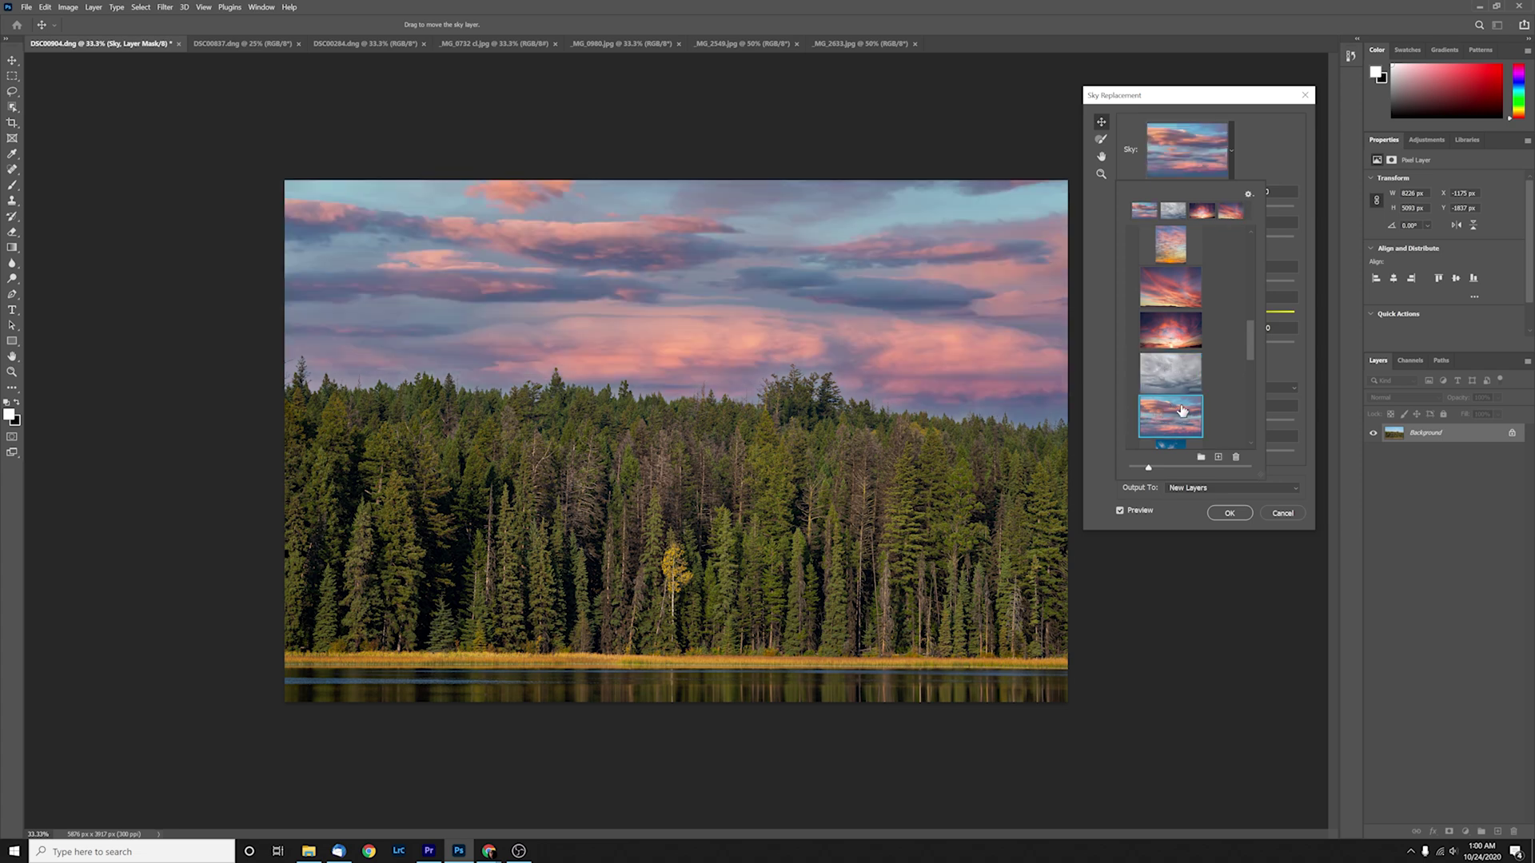
left_click(1172, 378)
left_click(1275, 128)
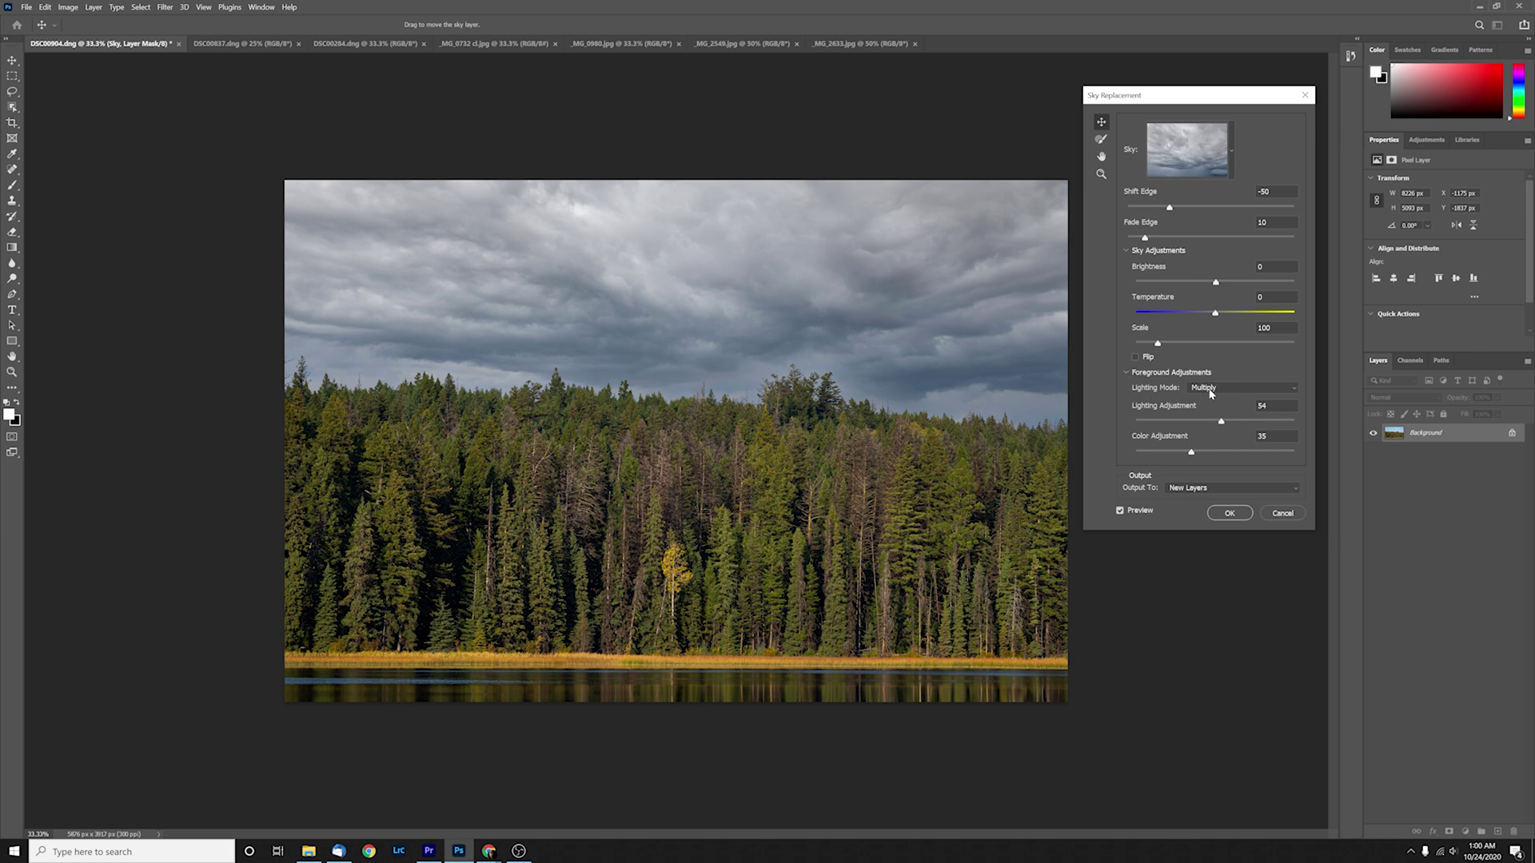
- Raise the stormy sky's Lighting Adjustment to 76 and Color Adjustment to 80
mouse_move(1221, 420)
left_mouse_down()
mouse_move(1260, 421)
mouse_move(1194, 422)
left_mouse_up()
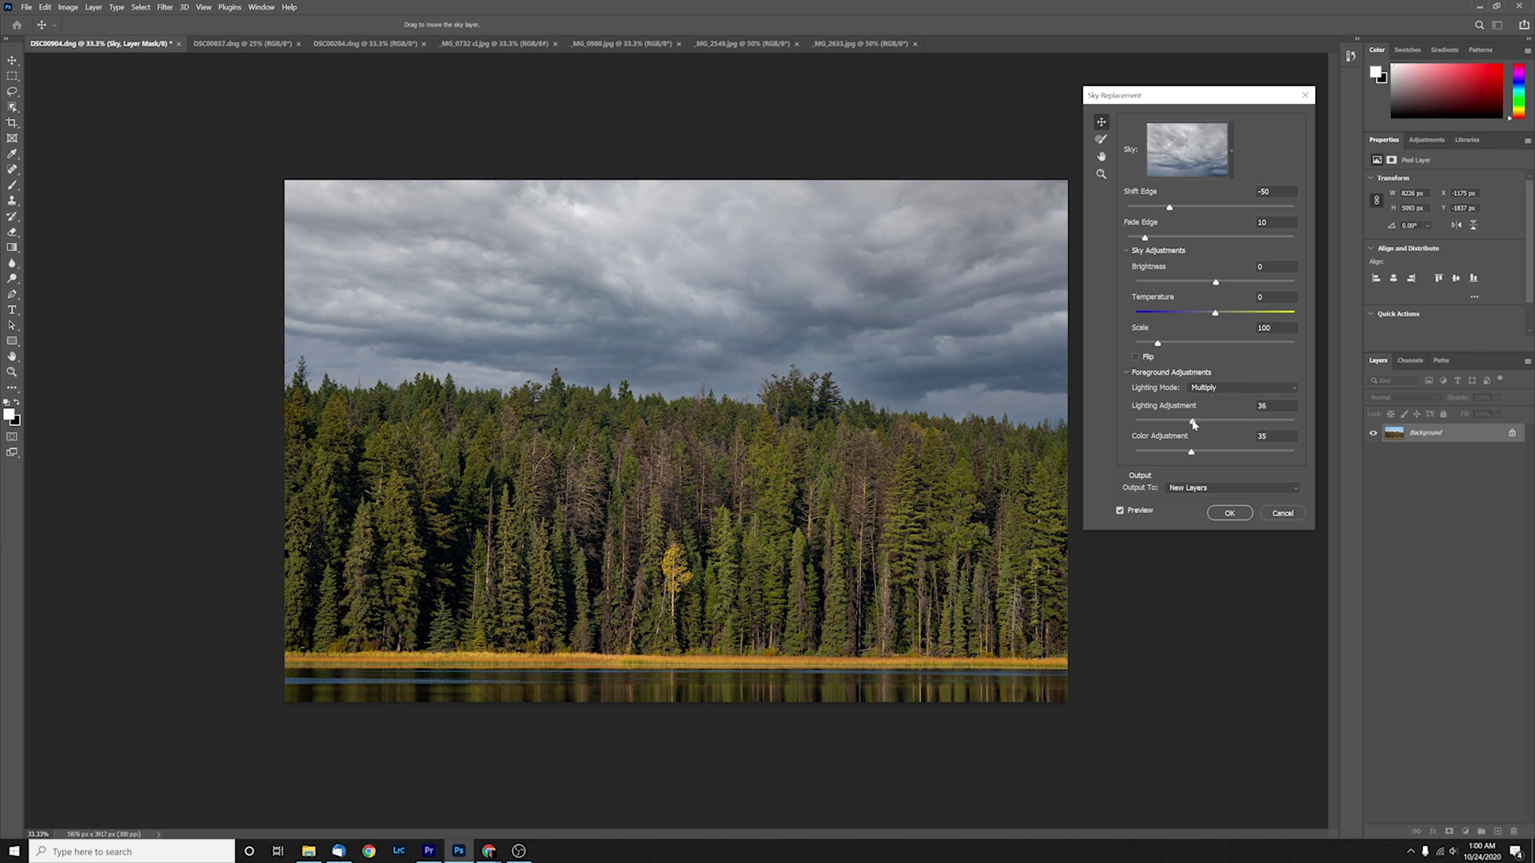
left_click(1237, 421)
left_click_drag(1191, 452, 1244, 453)
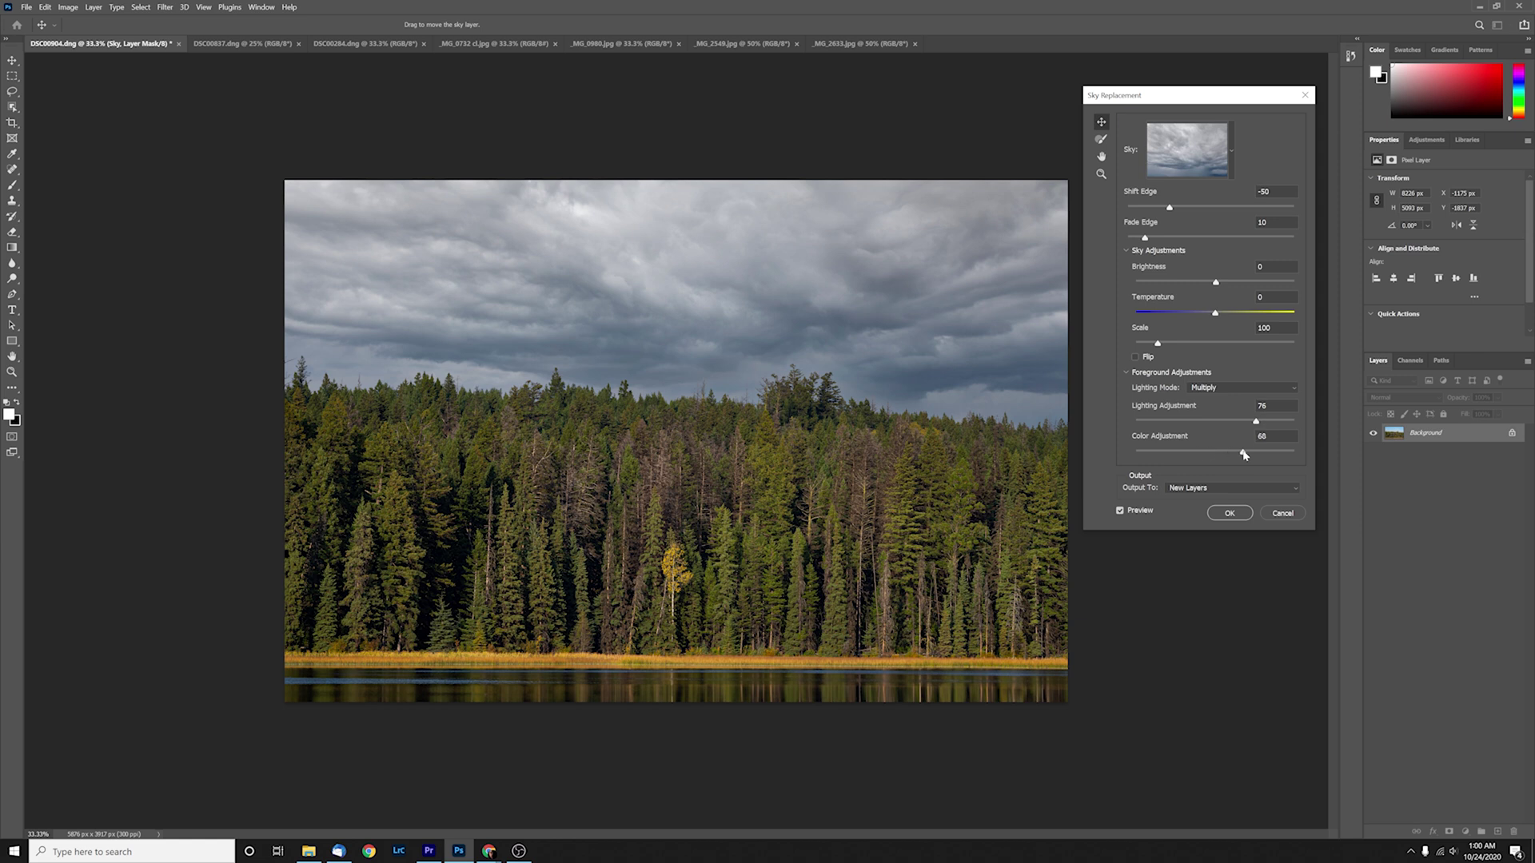
left_click(1168, 453)
left_click_drag(1168, 454, 1263, 452)
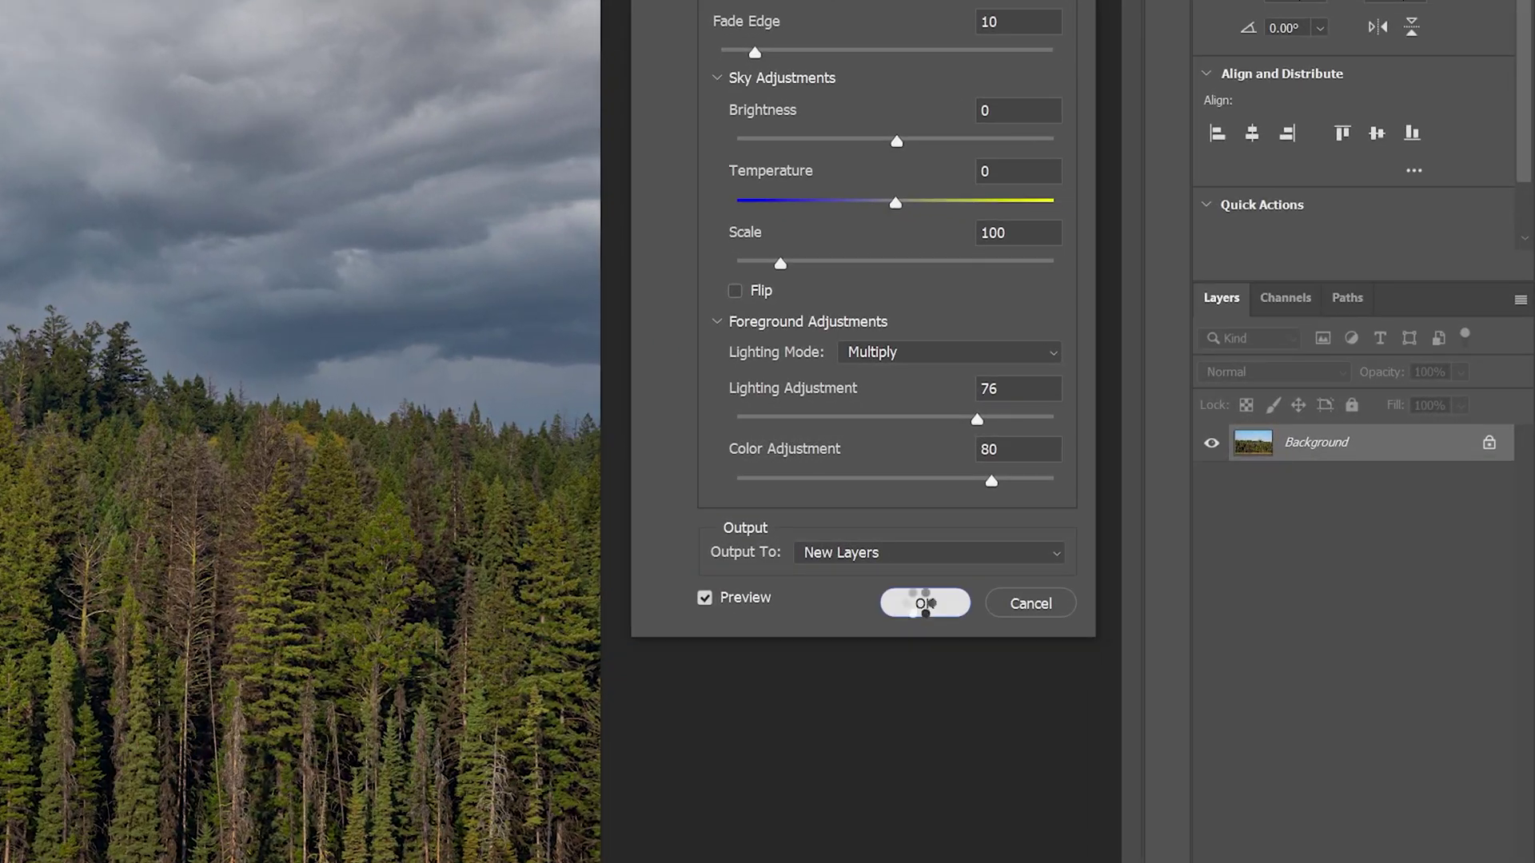
- Apply the stormy sky, check Foreground Lighting blending at 76% opacity, then open the birch photo
left_click(1229, 513)
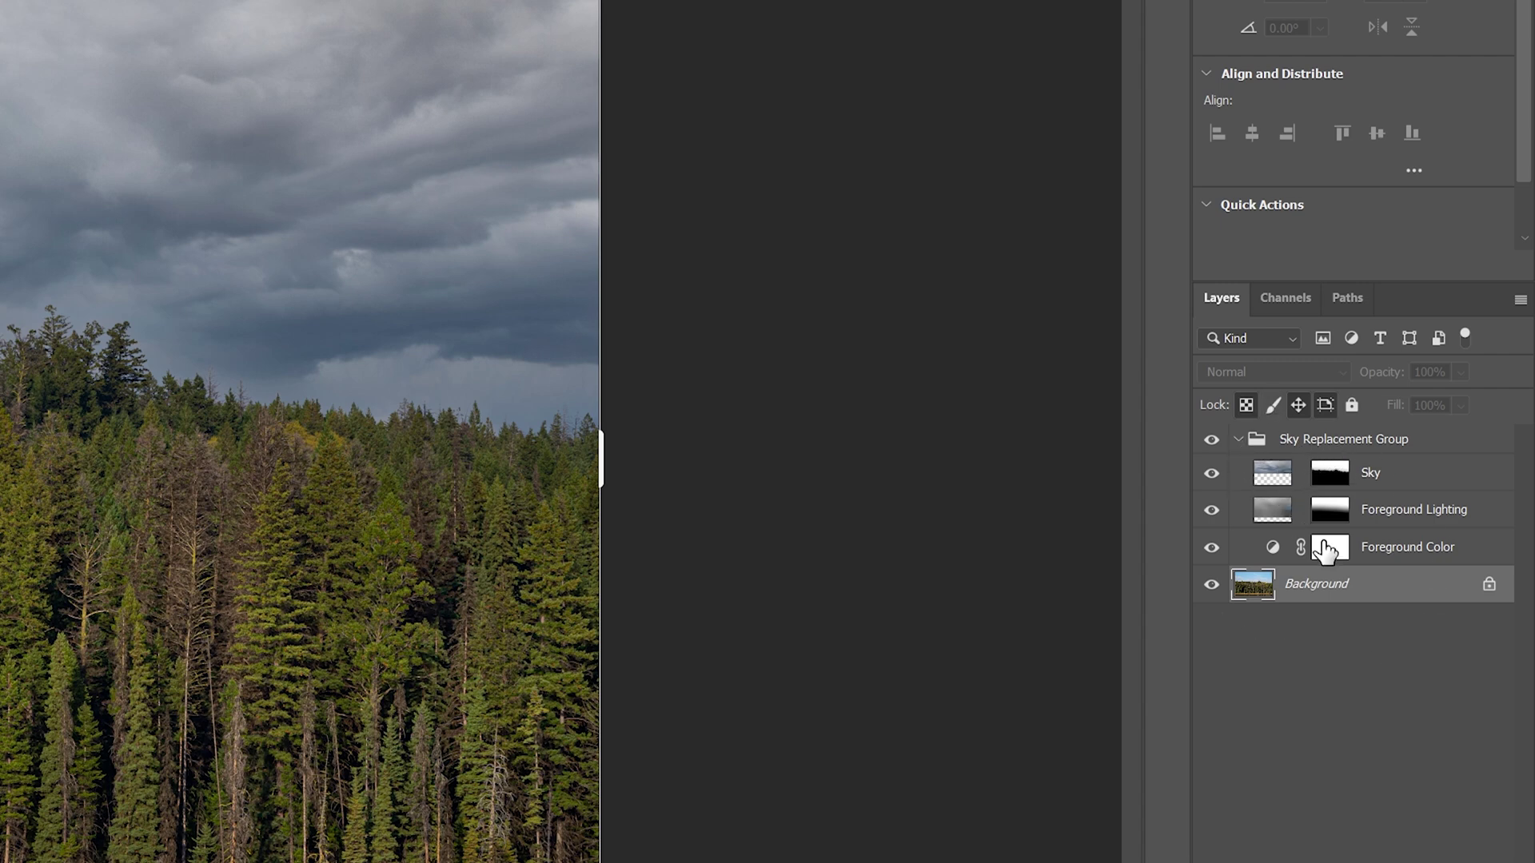
left_click(1271, 511)
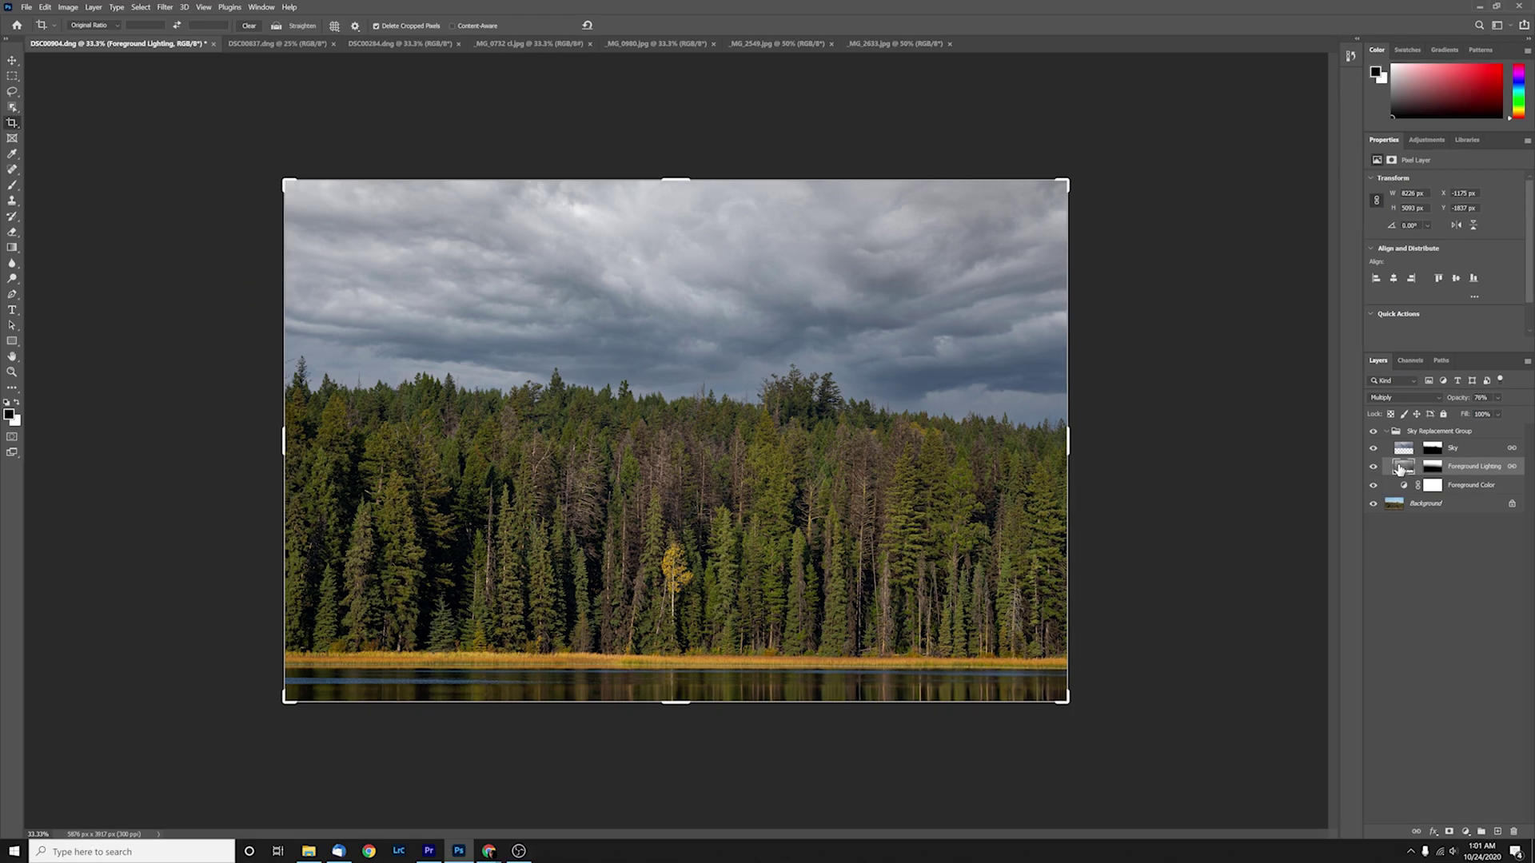
double_click(1399, 469)
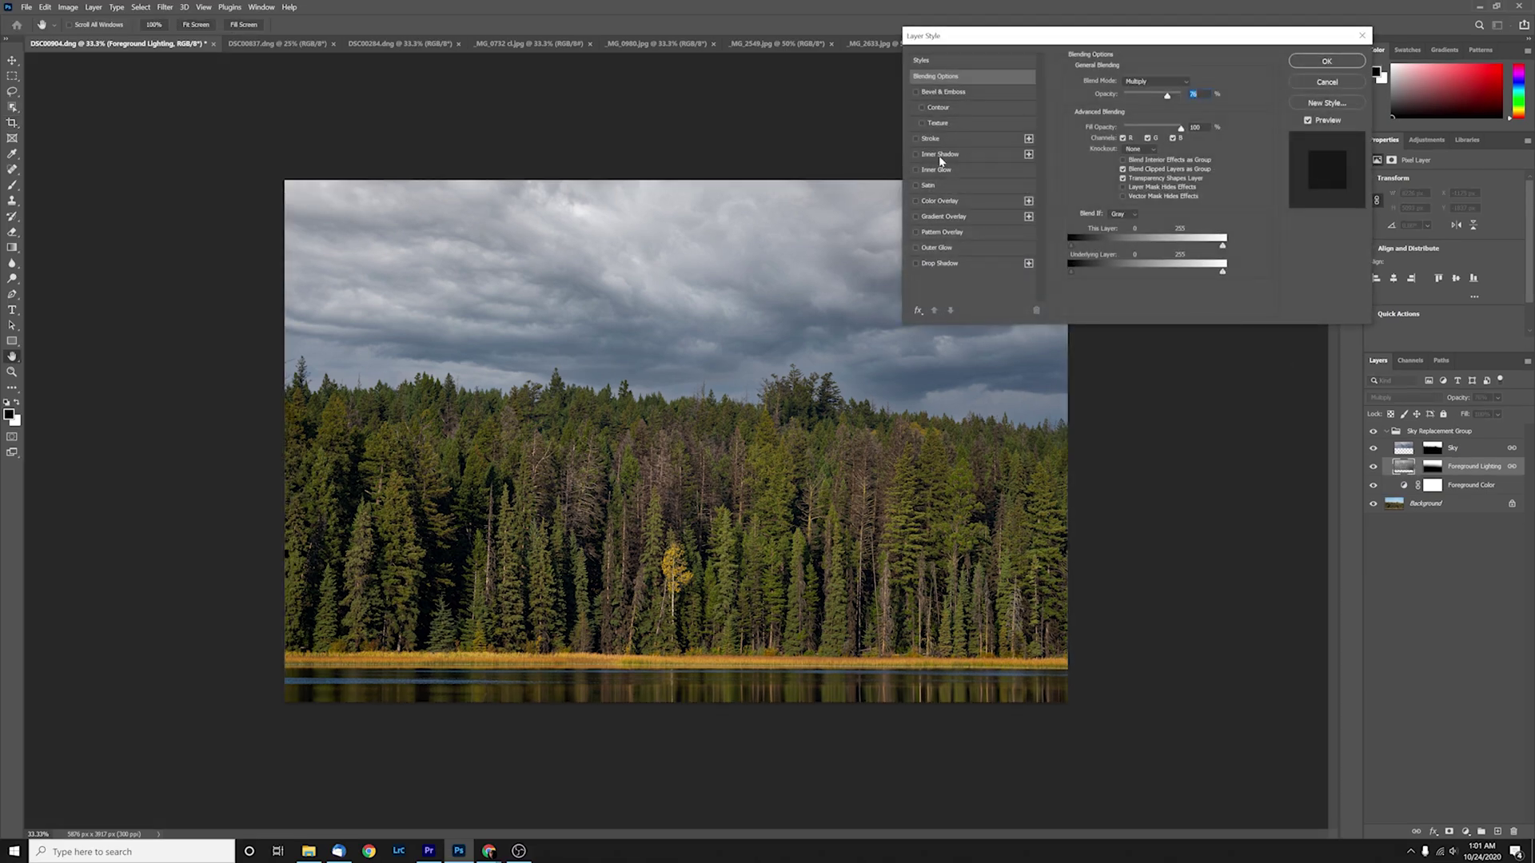
left_click(1327, 61)
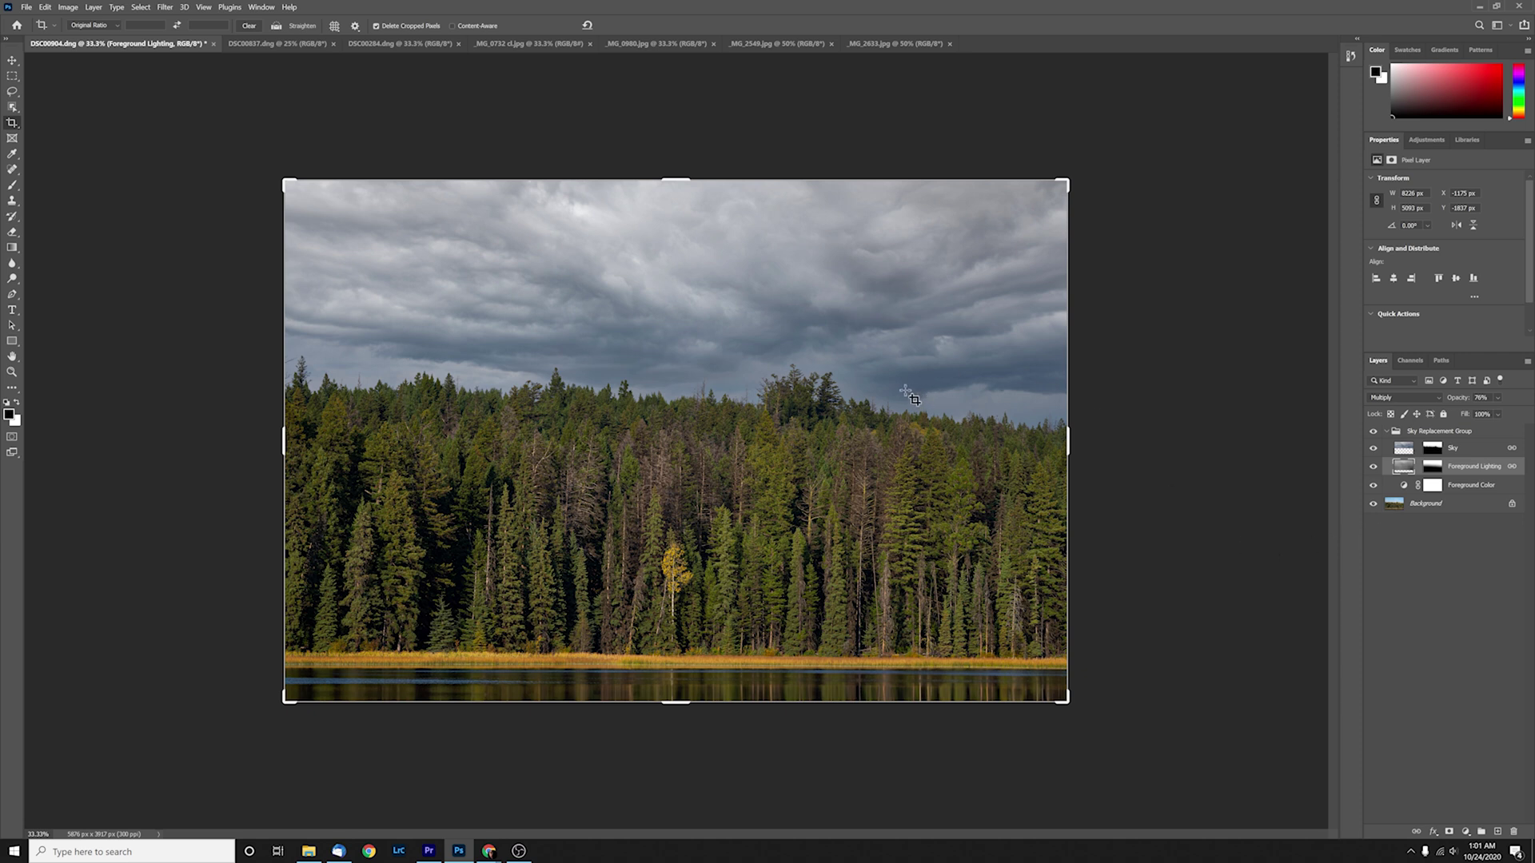
left_click(270, 47)
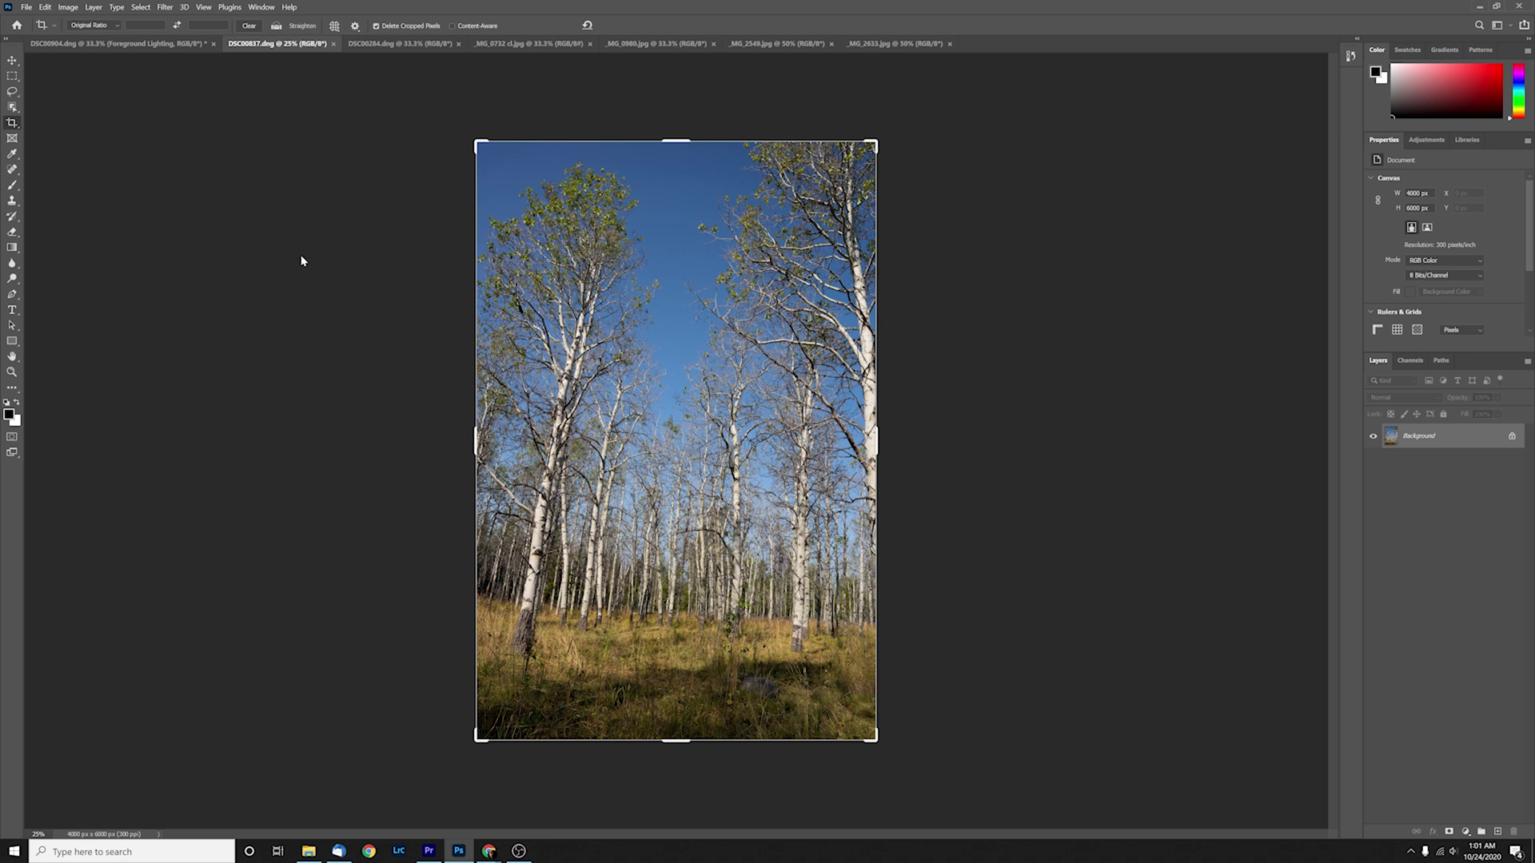
- Start Sky Replacement on the birch photo and preview the recent pink-and-blue sunset skies
left_click(46, 8)
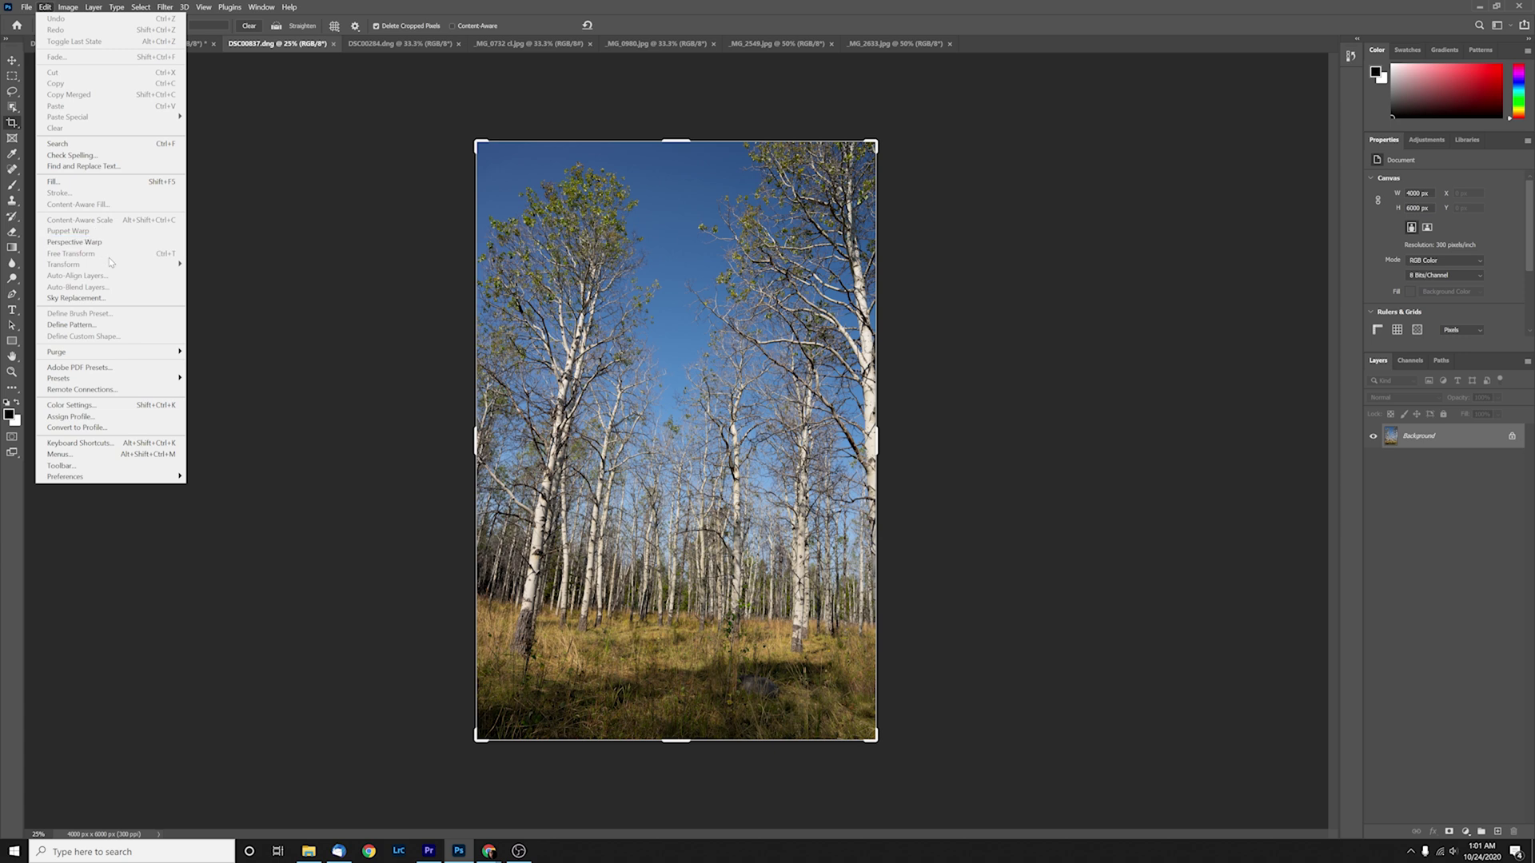
left_click(116, 299)
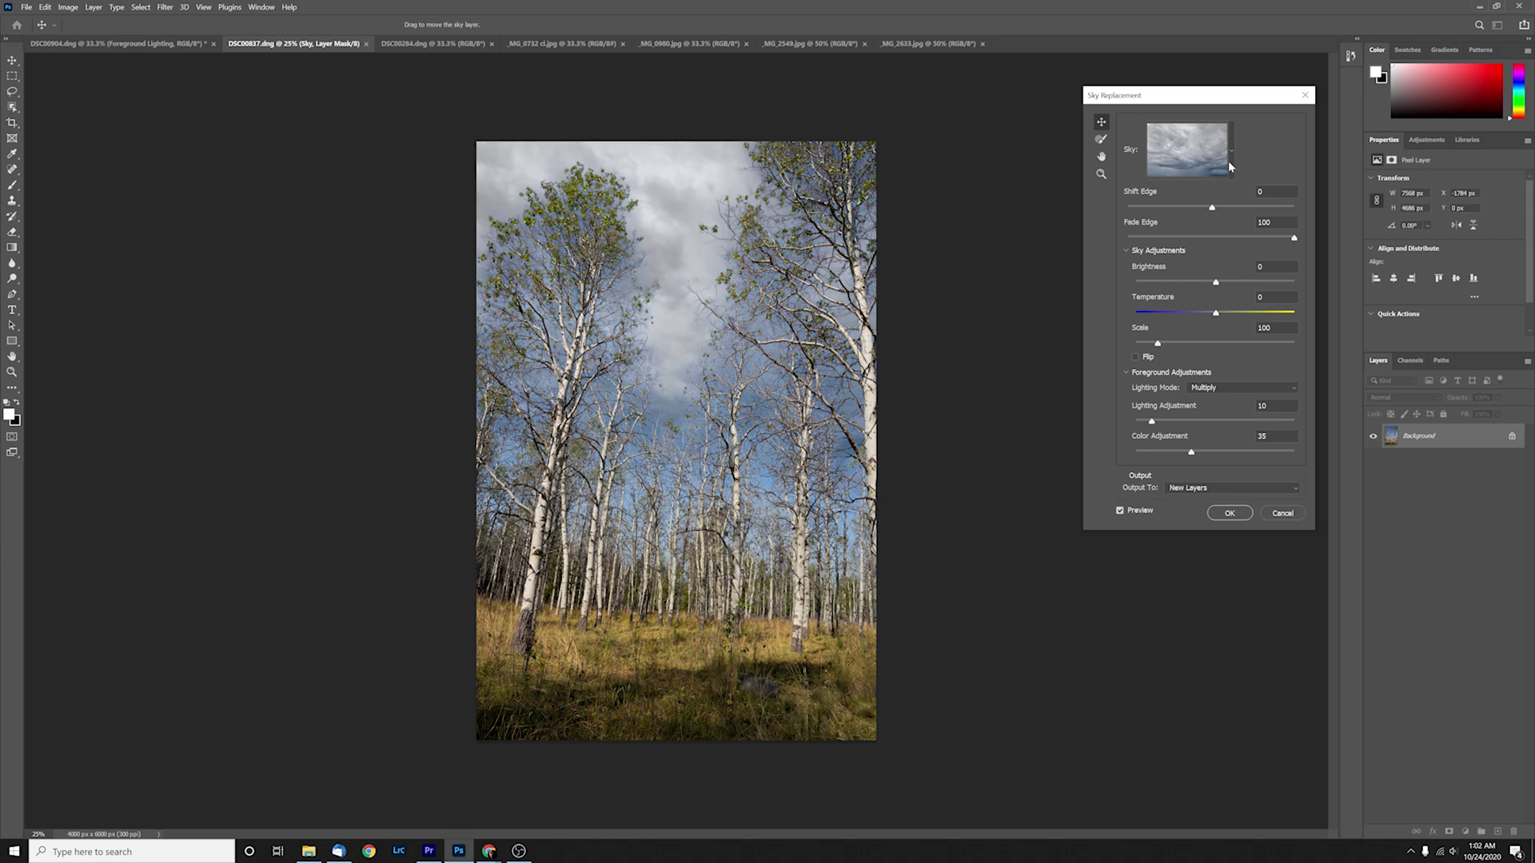
left_click(1229, 163)
left_click(1201, 212)
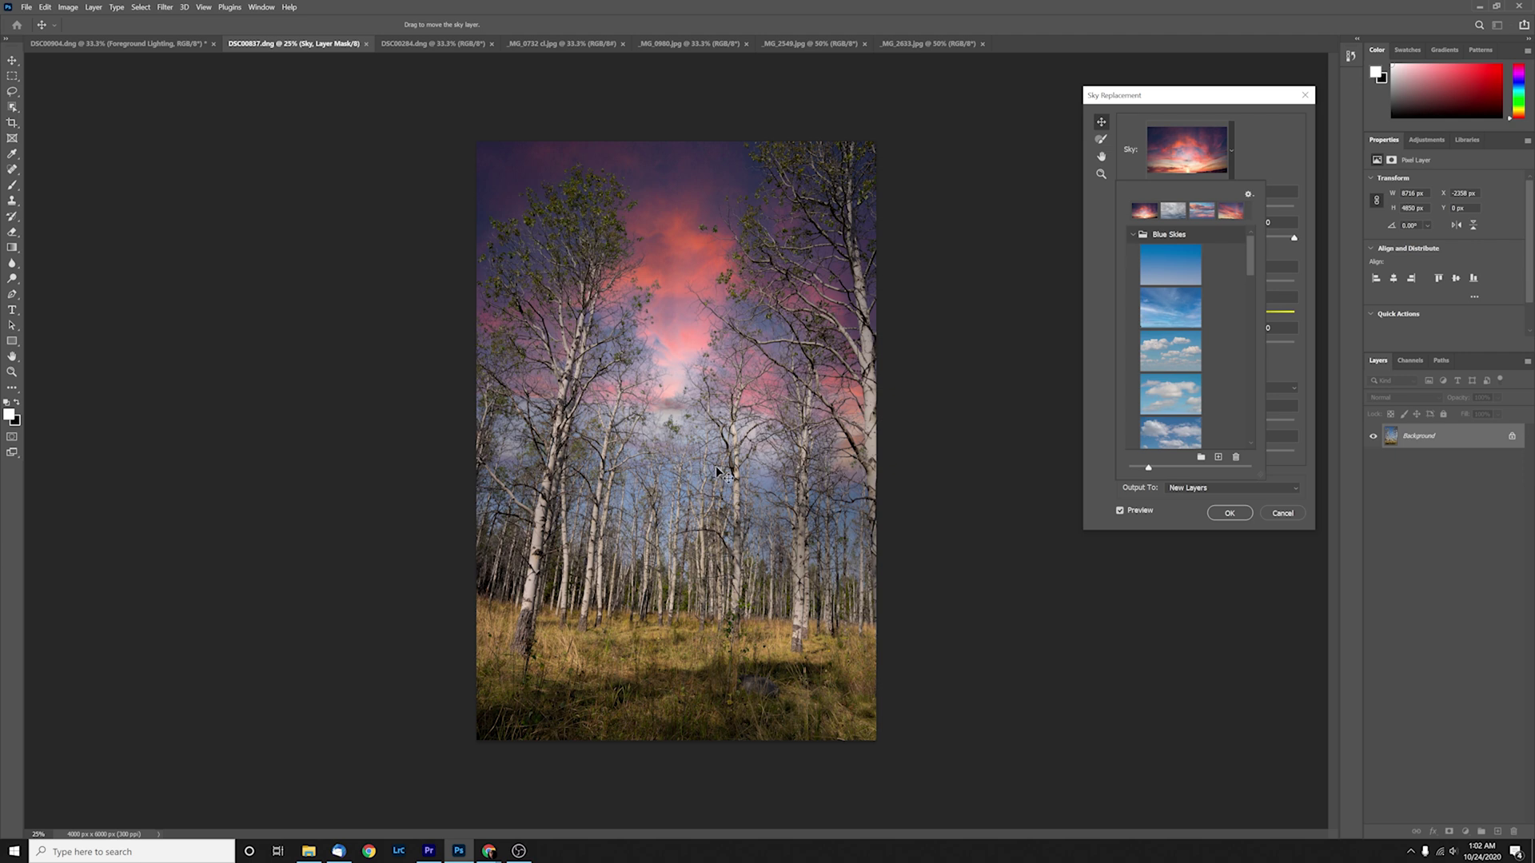
left_click(1203, 214)
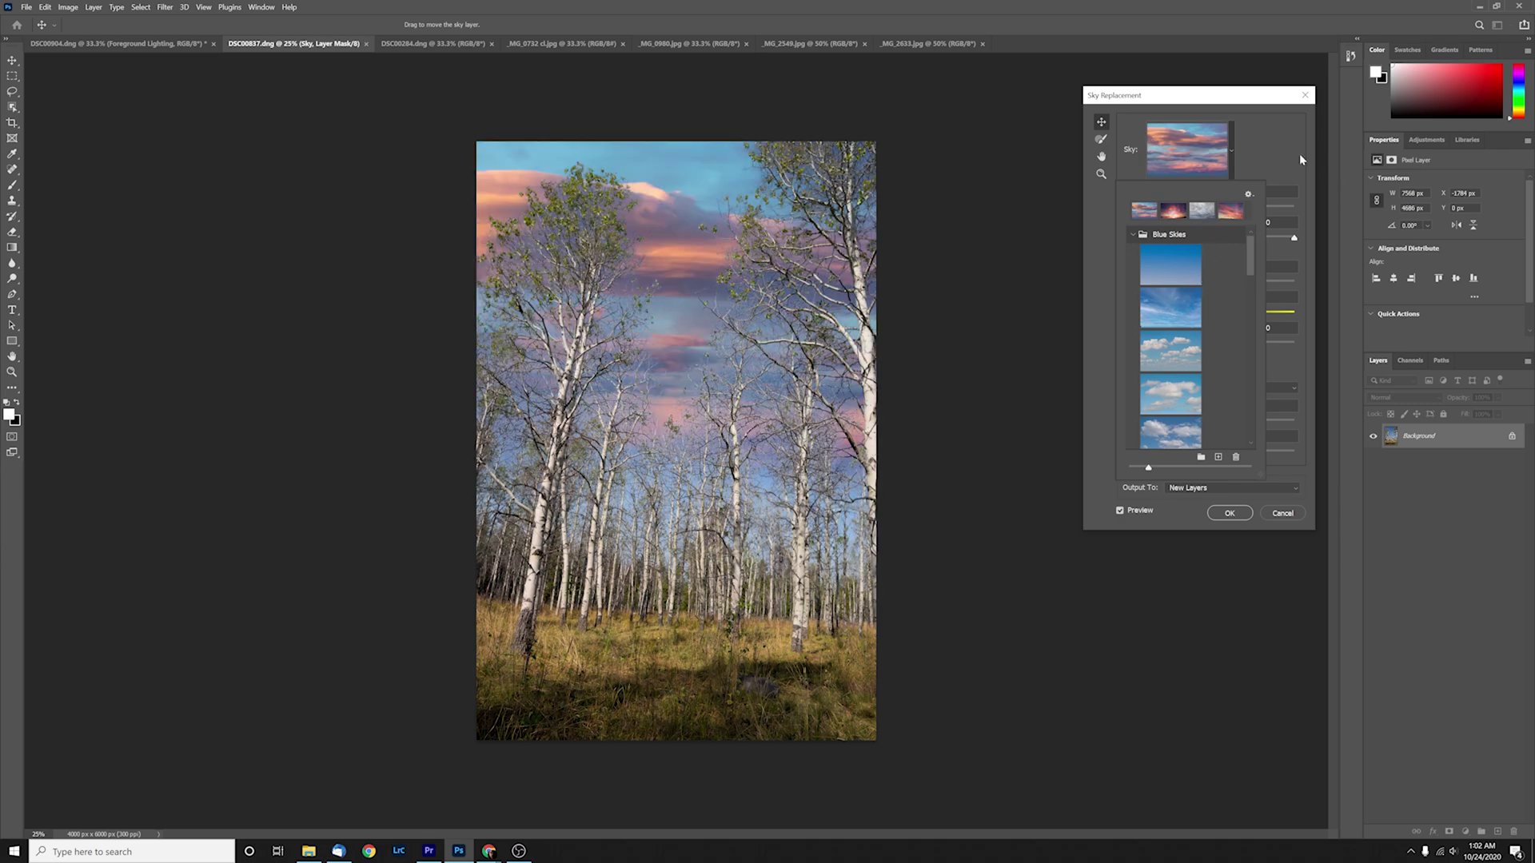
left_click(1277, 159)
- Set Shift Edge to 34, then cancel the replacement and switch to DSC00284.dng
left_click_drag(1216, 207, 1179, 210)
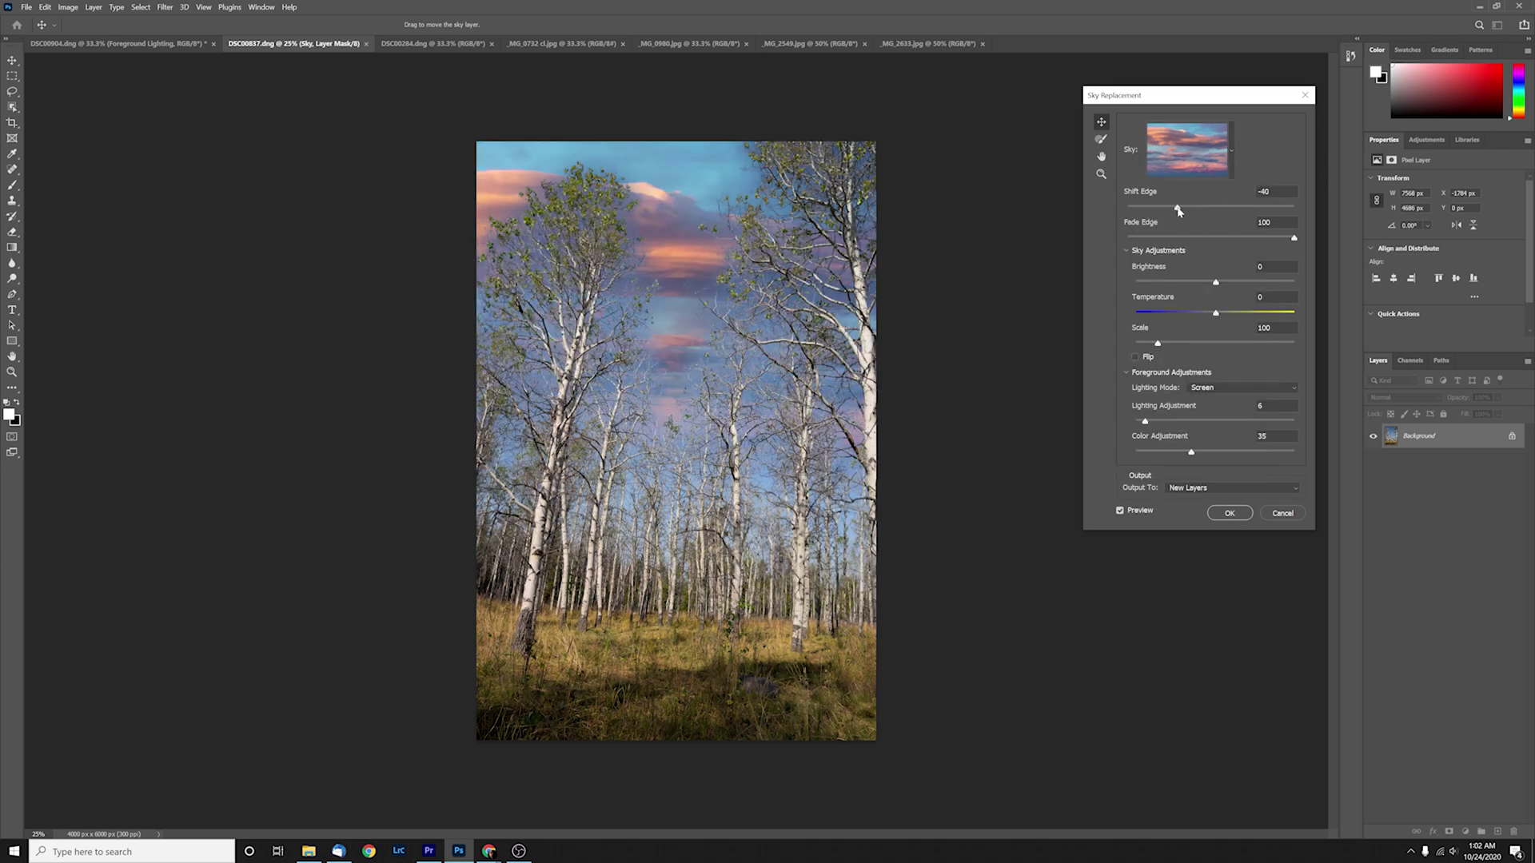
left_click(1240, 209)
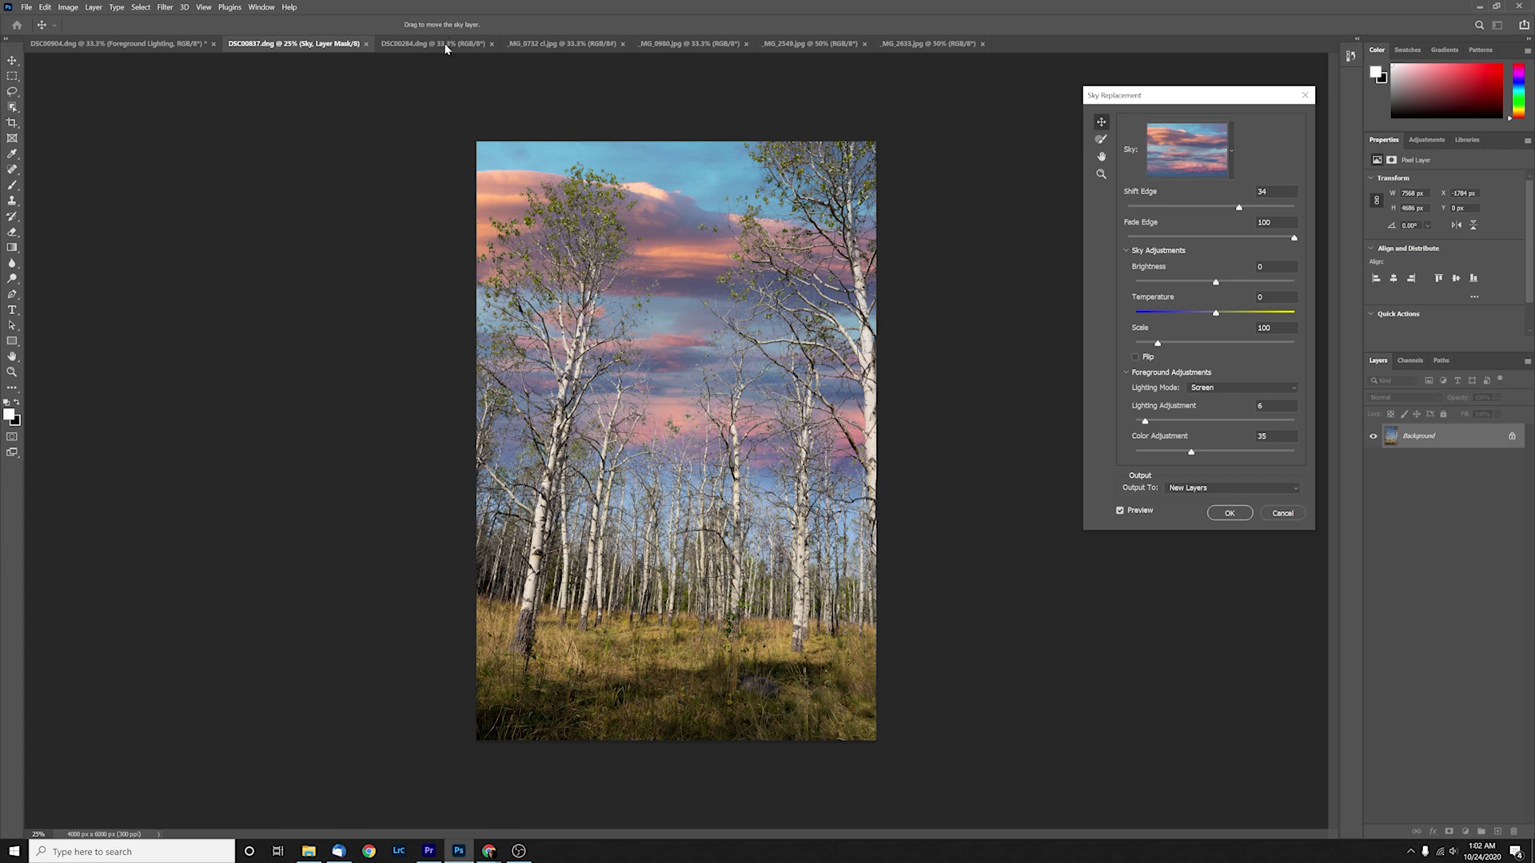
left_click(1280, 512)
left_click(387, 44)
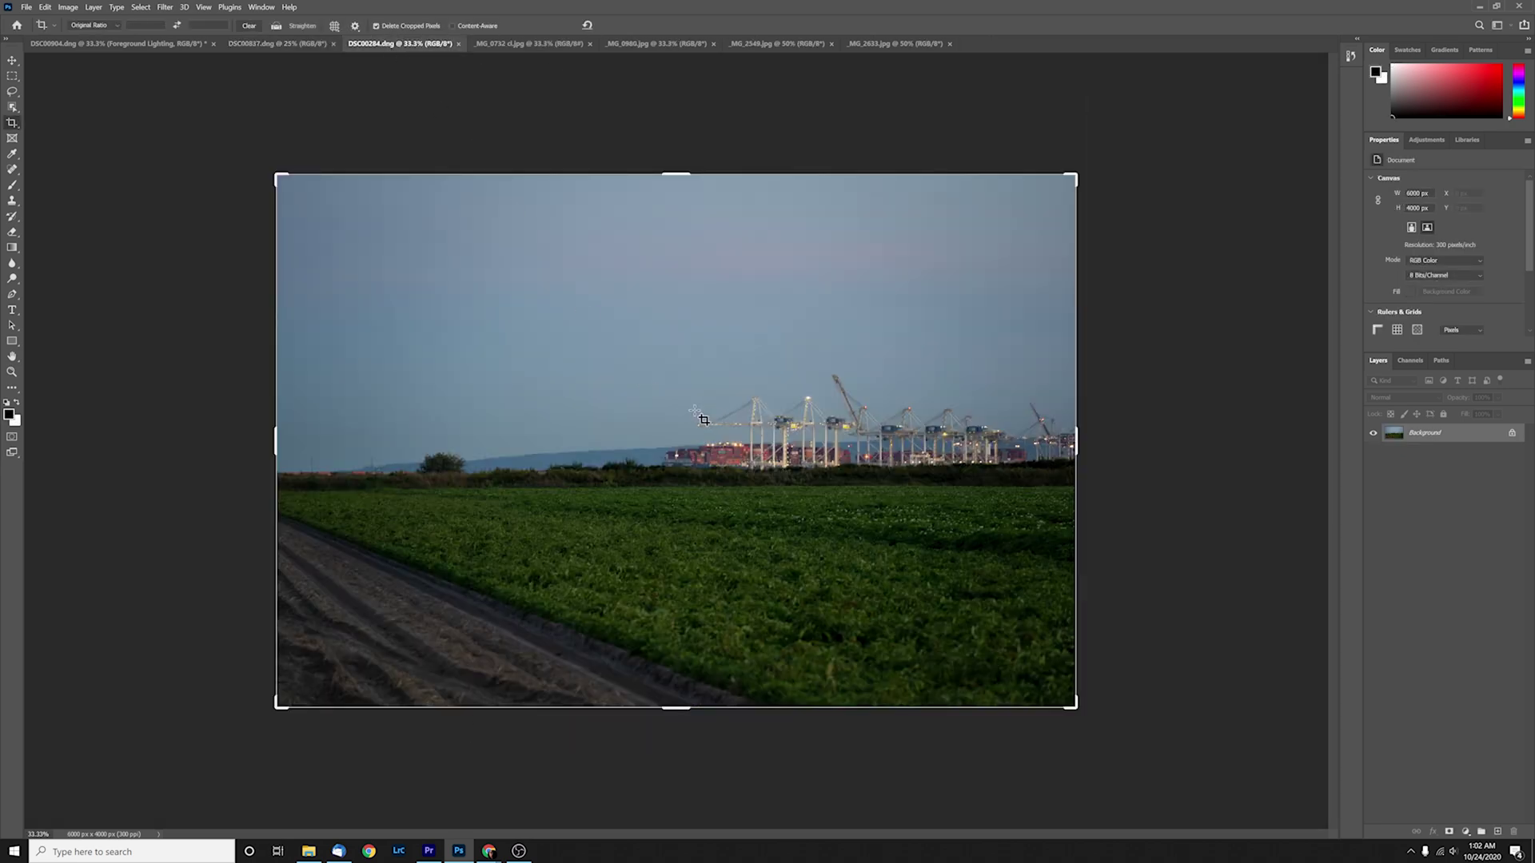
- Apply the third Blue Skies preset to the field photo, then switch to _MG_0732 cl.jpg
left_click(45, 7)
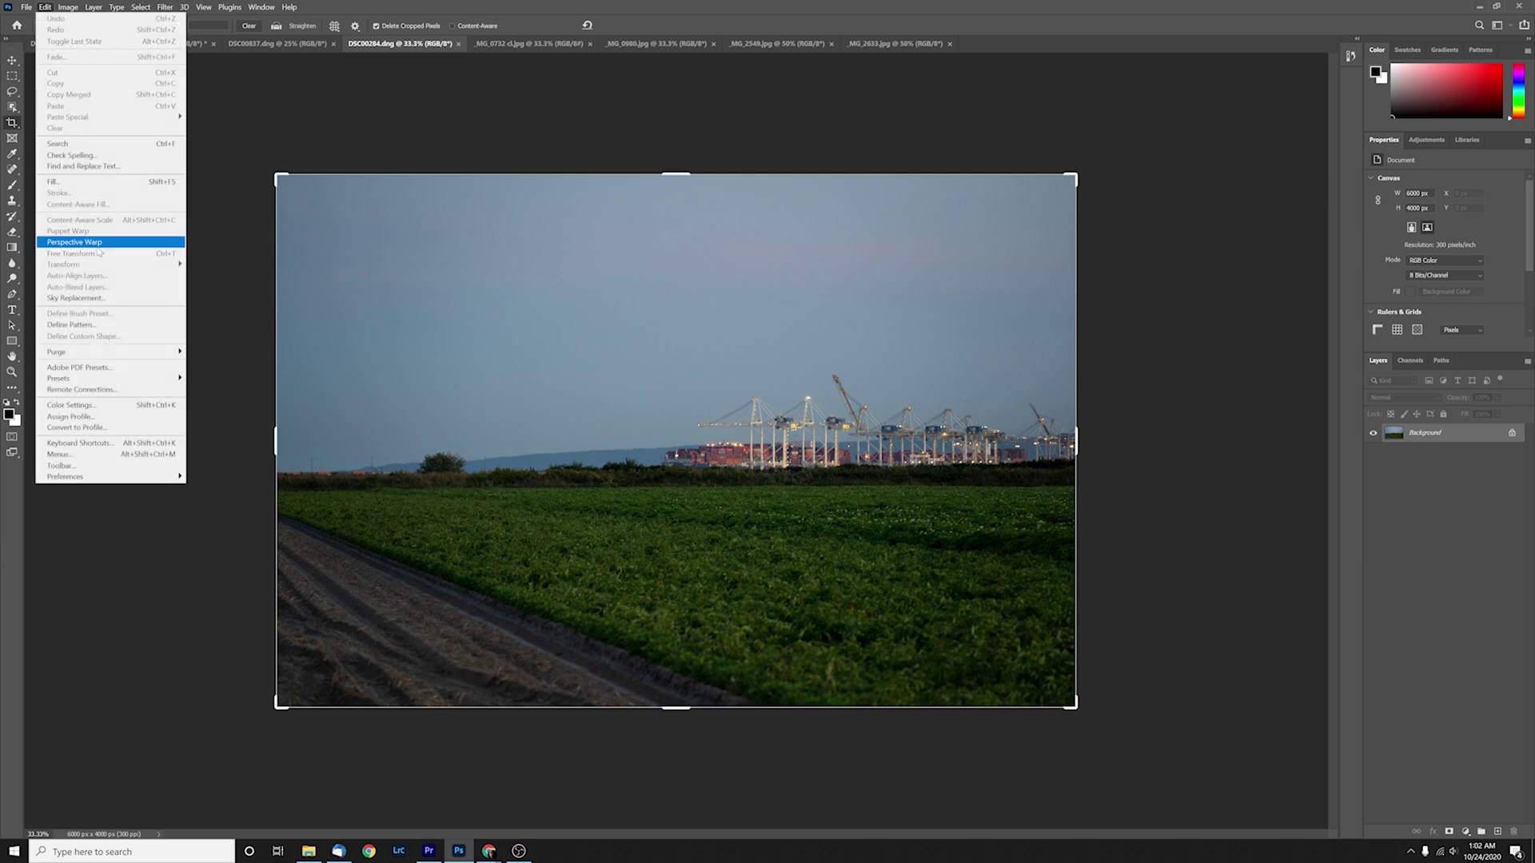
left_click(74, 297)
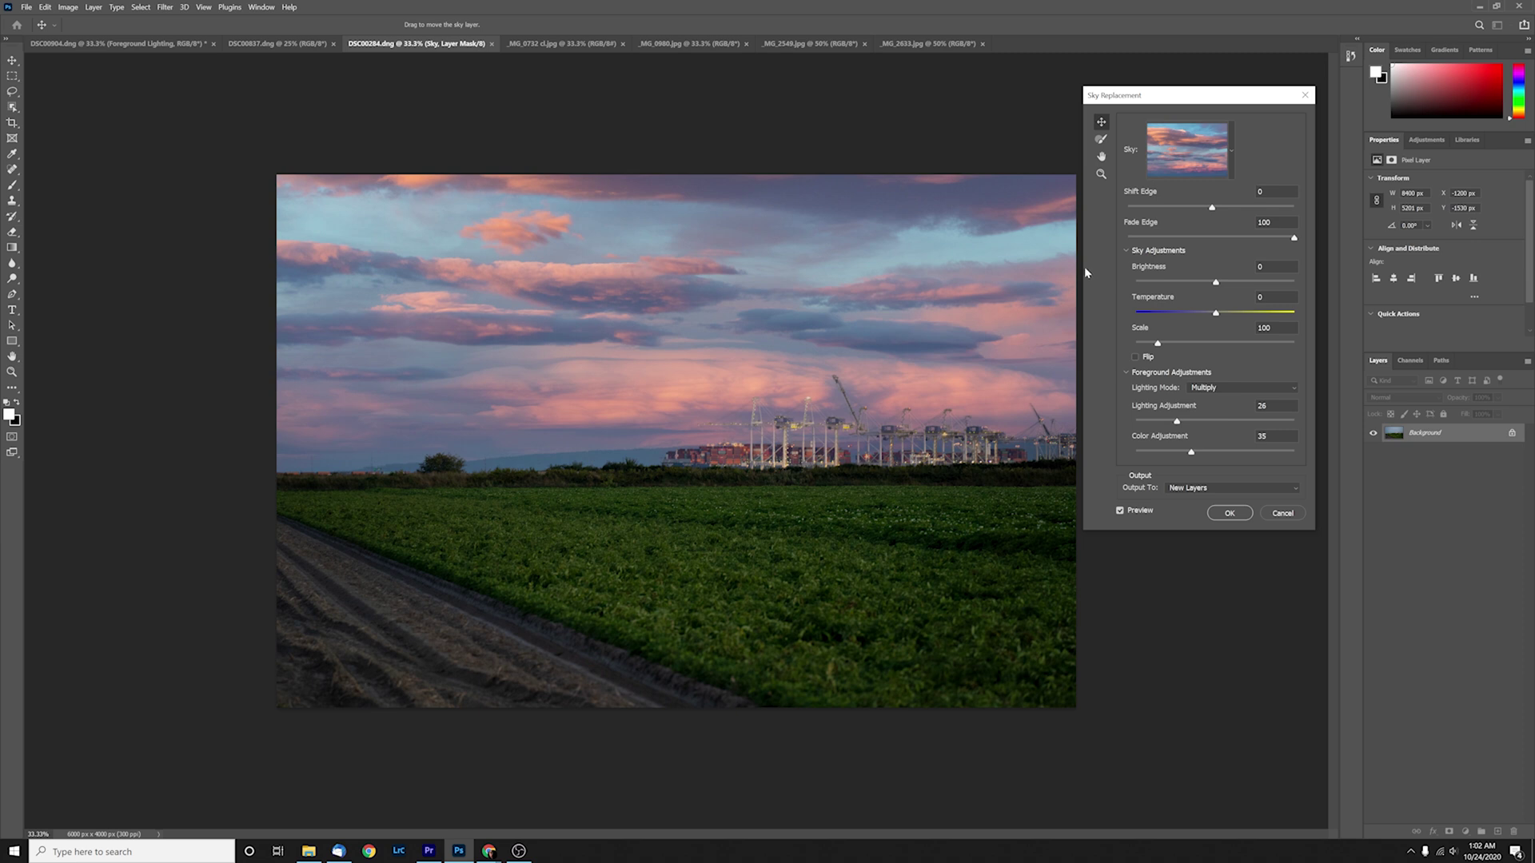
left_click(1233, 162)
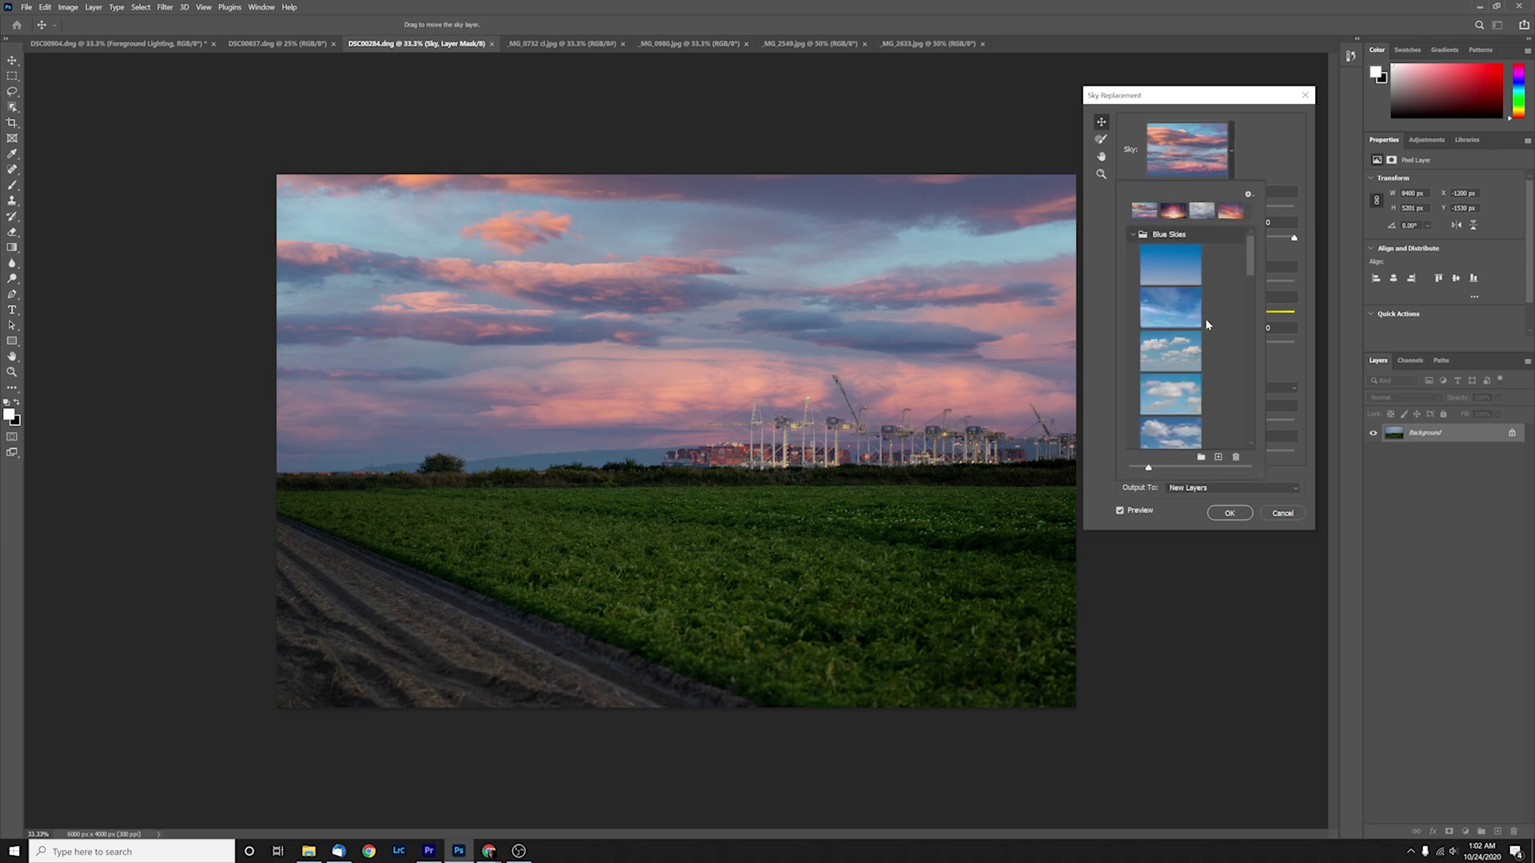
left_click(1177, 354)
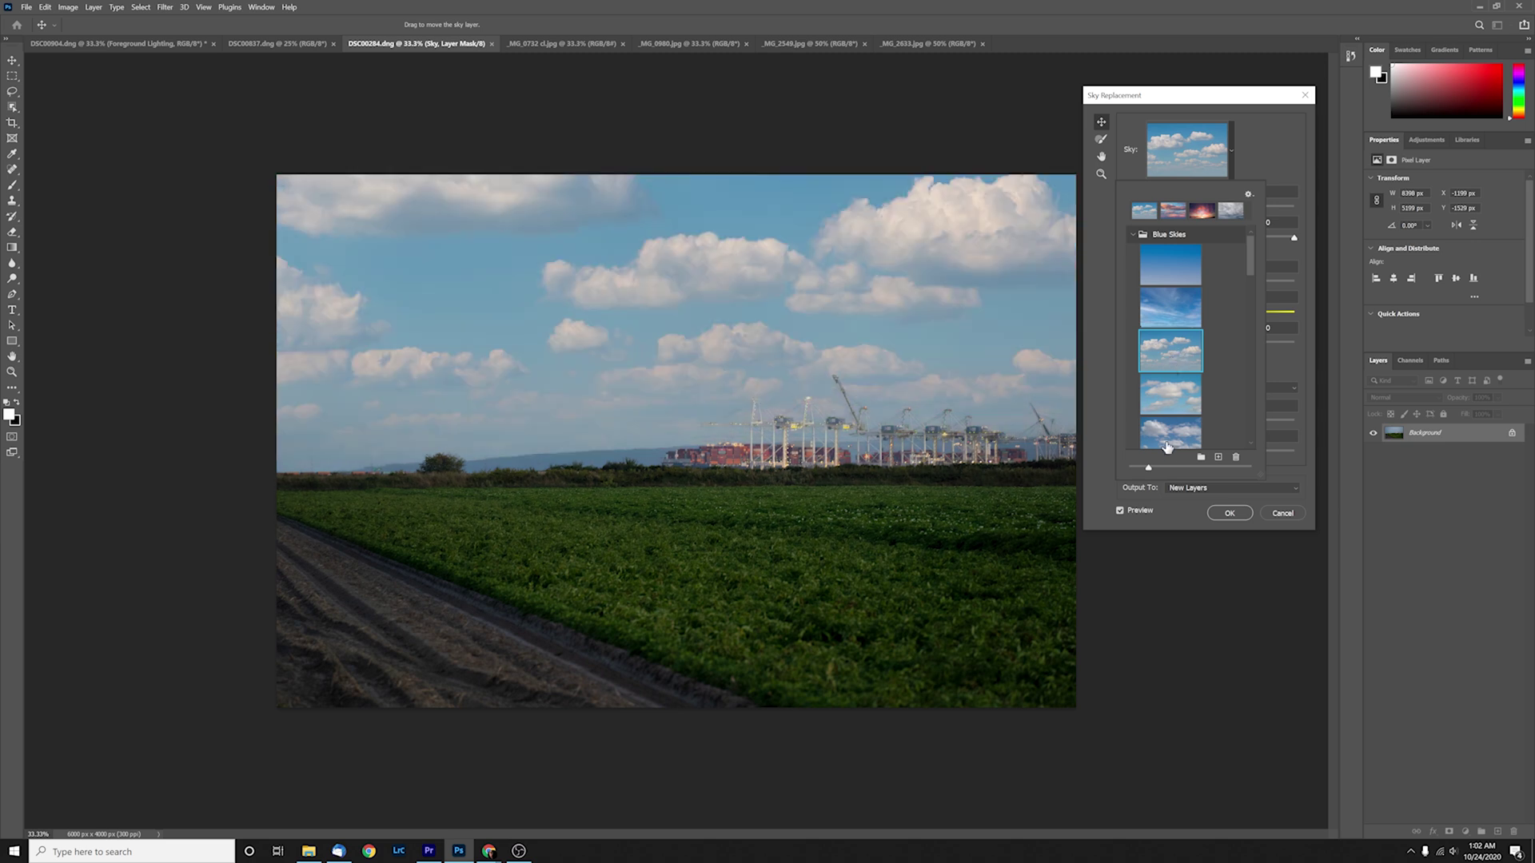
left_click(1223, 516)
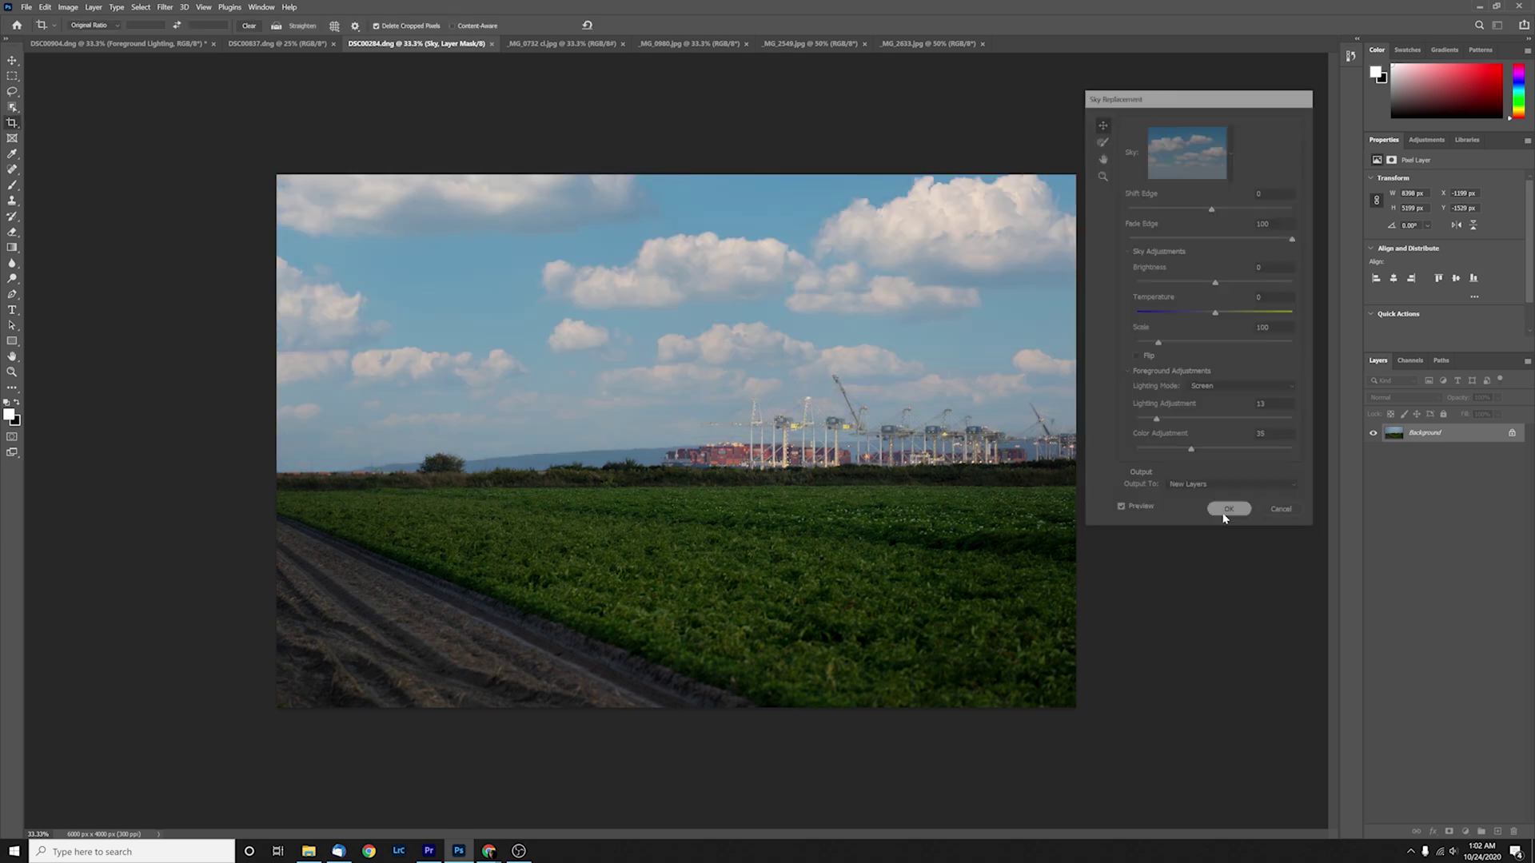
left_click(1223, 515)
key("c")
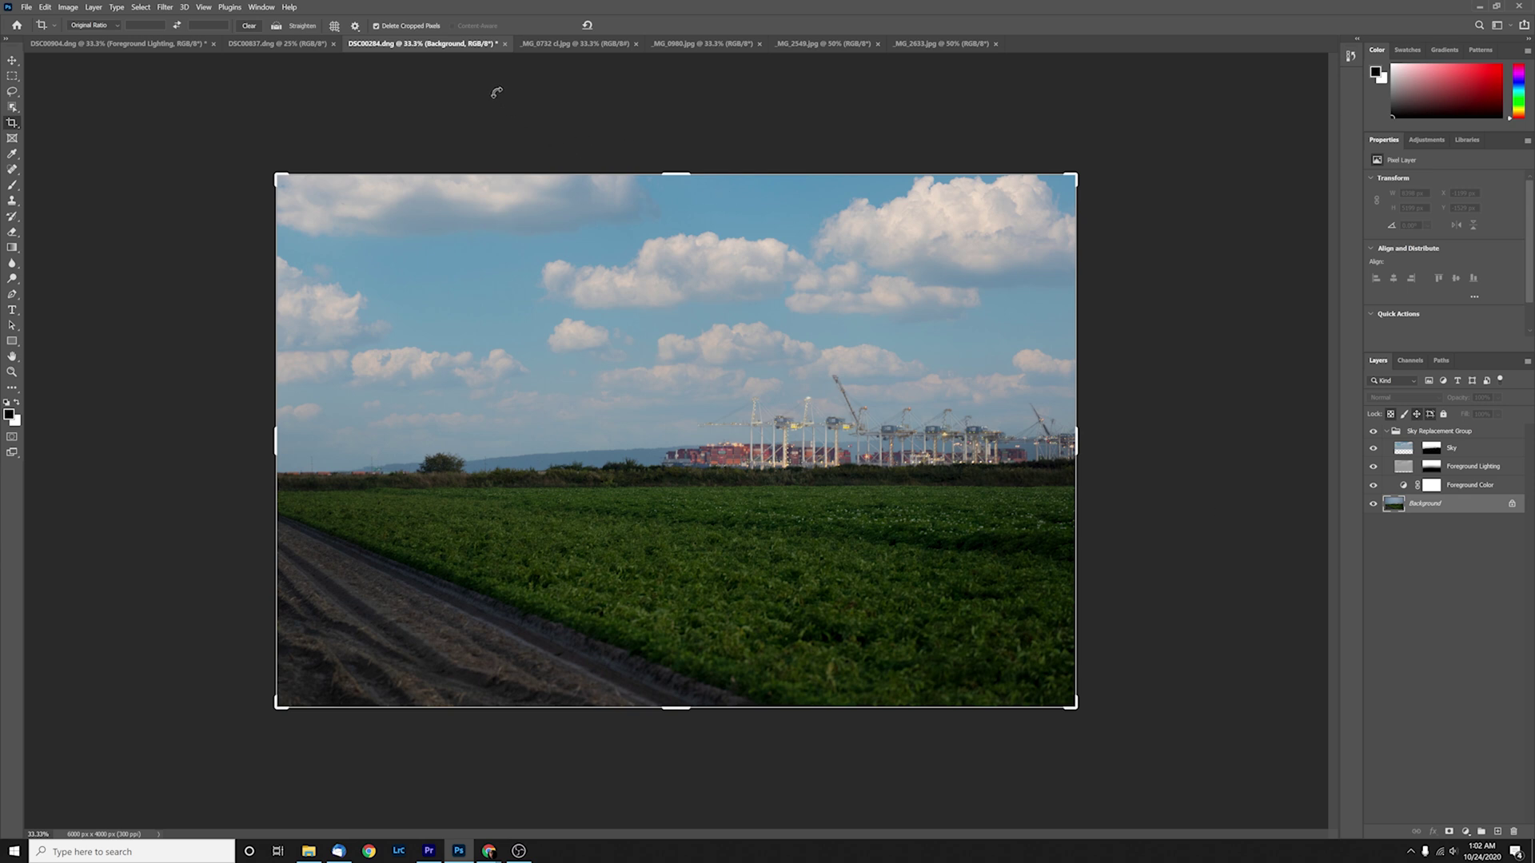
left_click(561, 45)
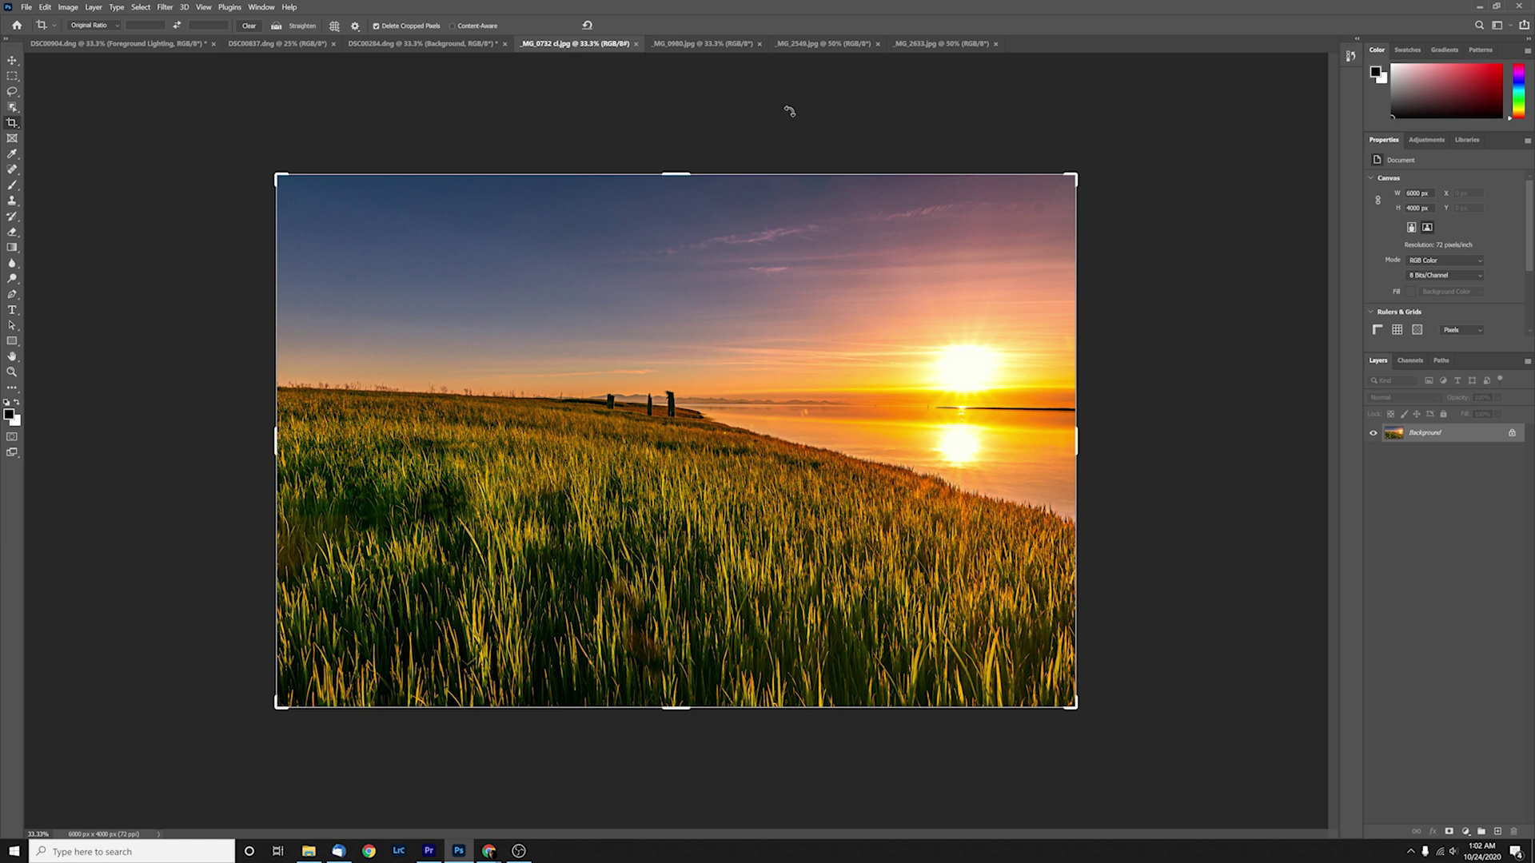
left_click(44, 7)
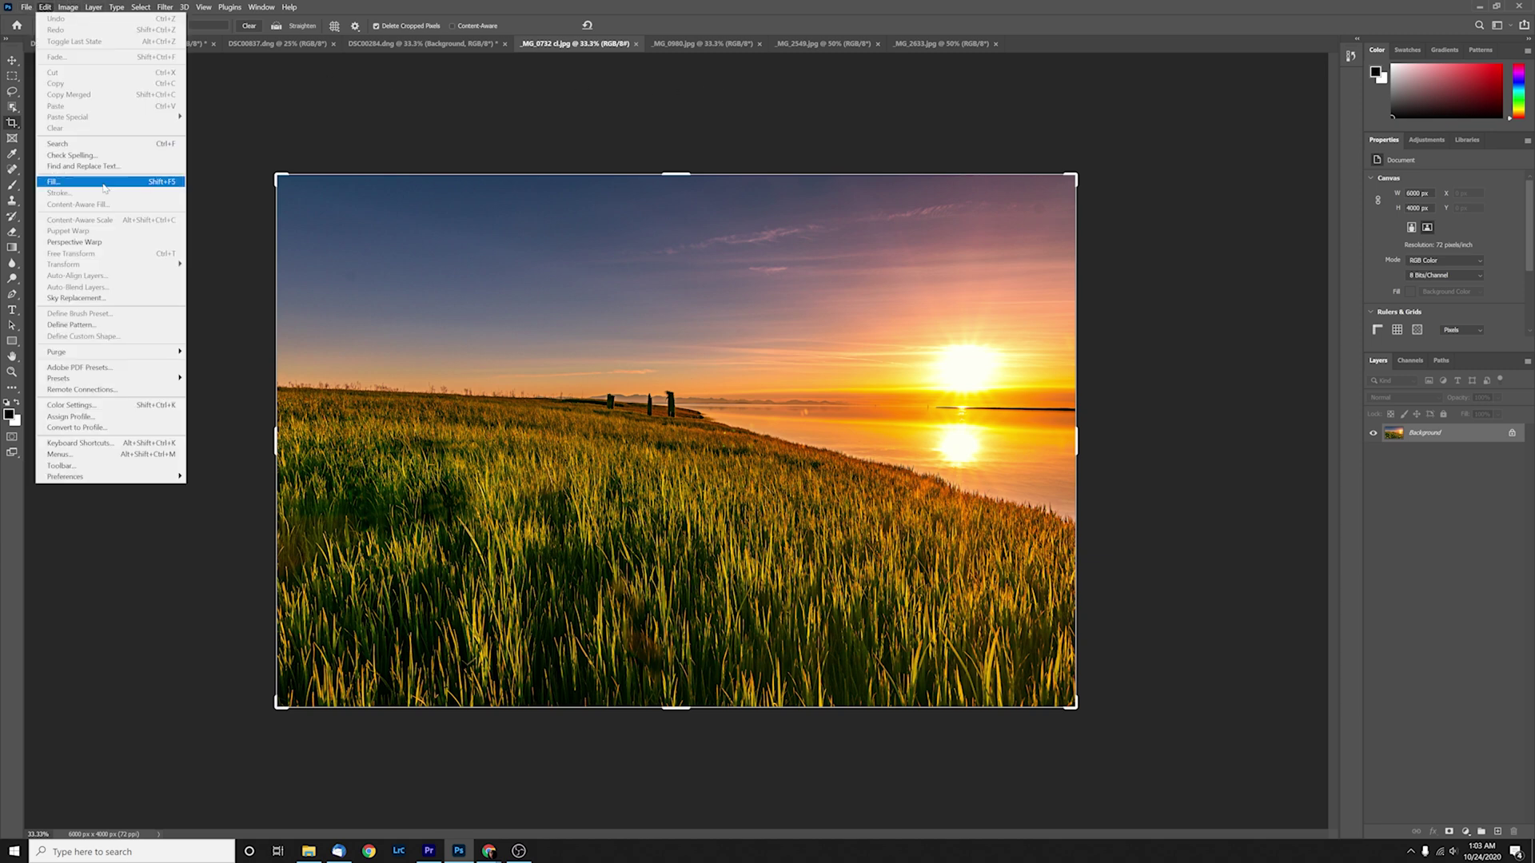
left_click(130, 298)
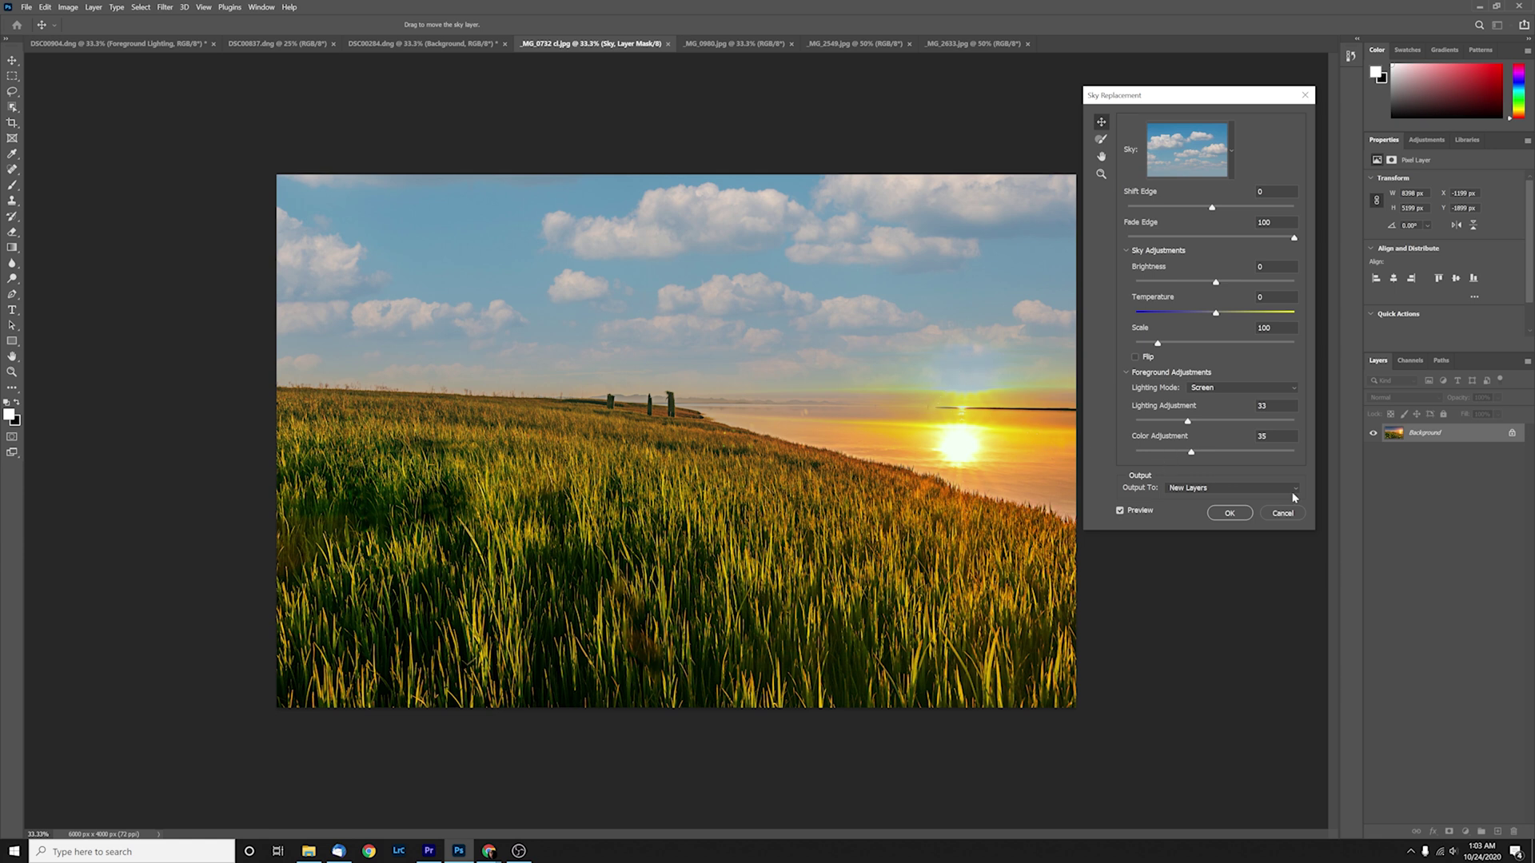
left_click(1283, 514)
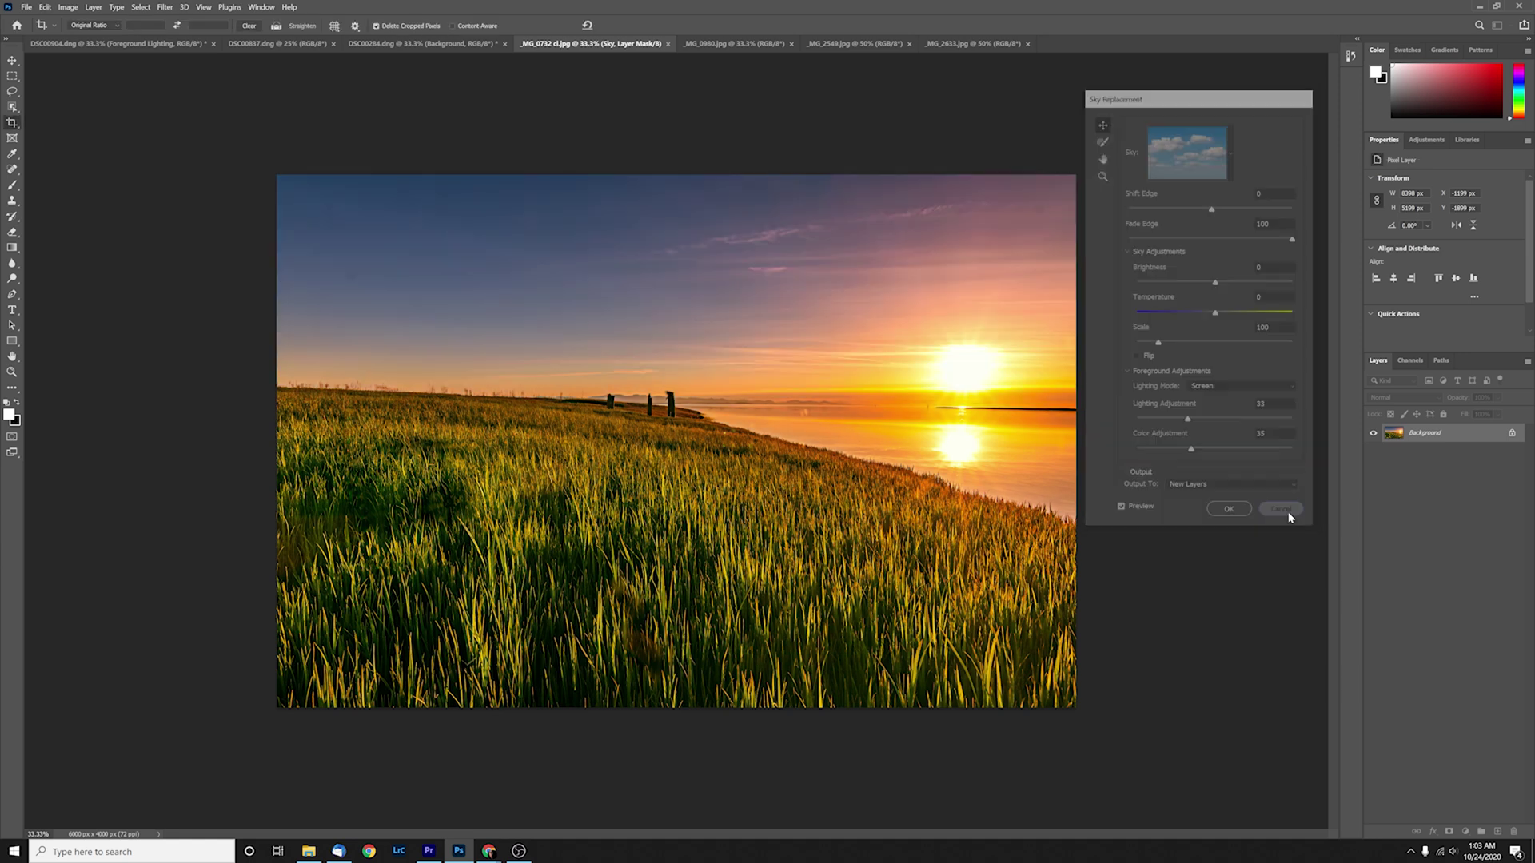
key("c")
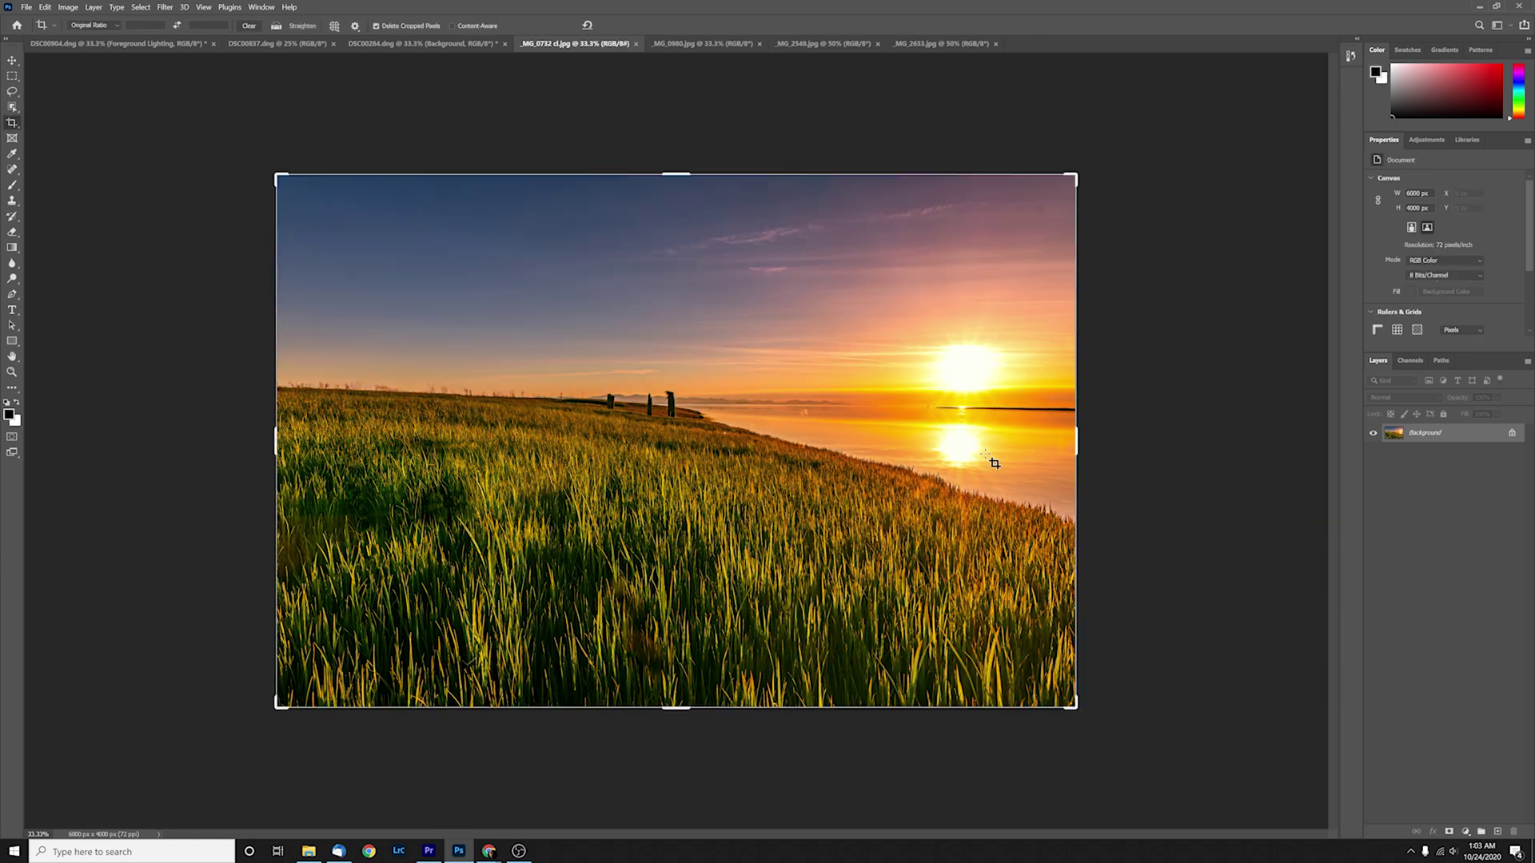
- Switch to the _MG_0980.jpg snow photo and start Sky Replacement on it
left_click(700, 44)
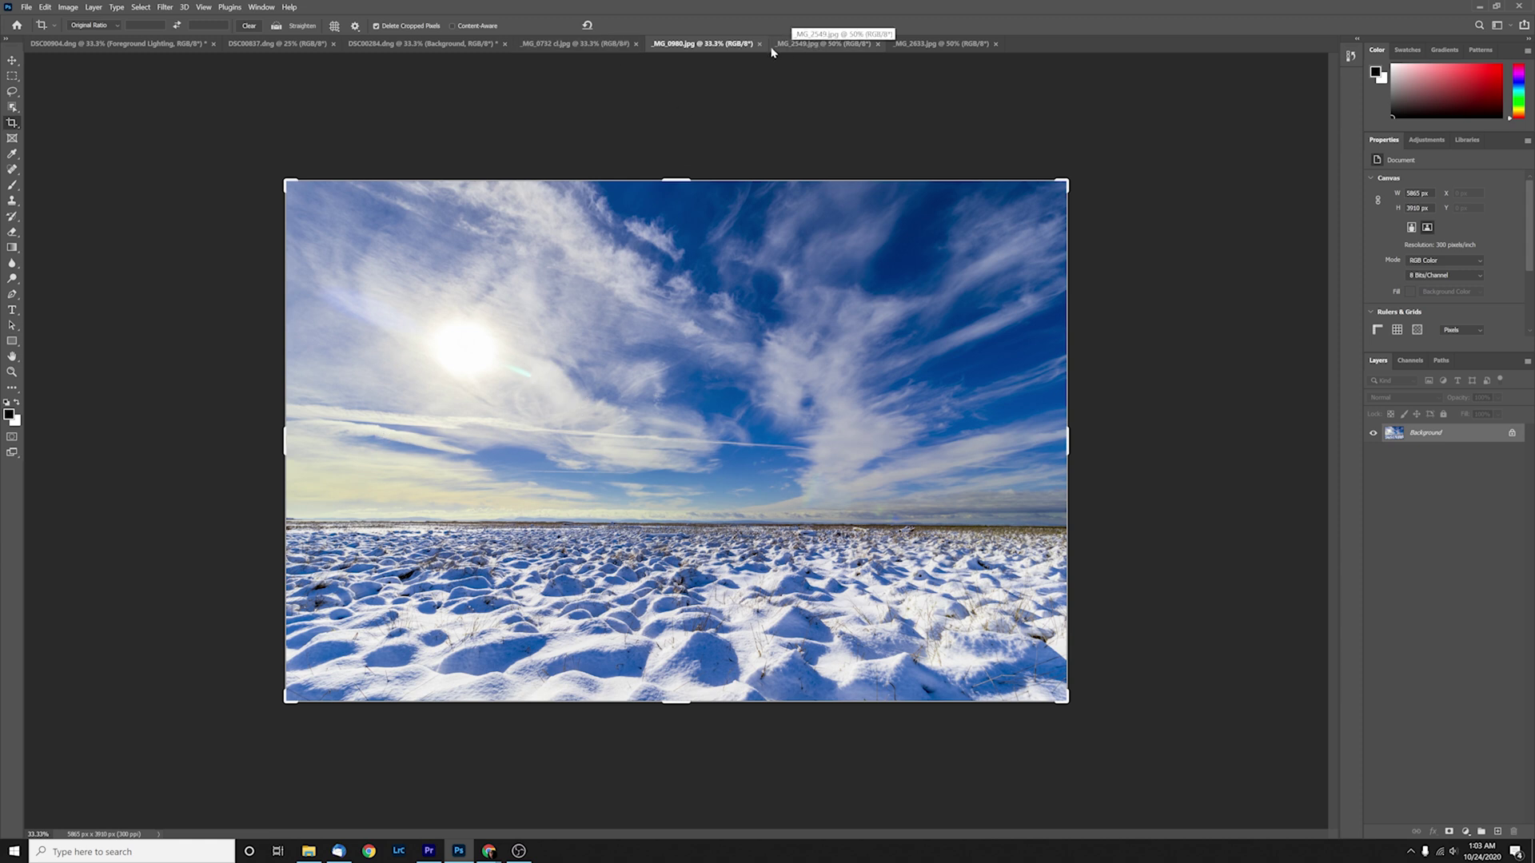
left_click(67, 8)
mouse_move(49, 13)
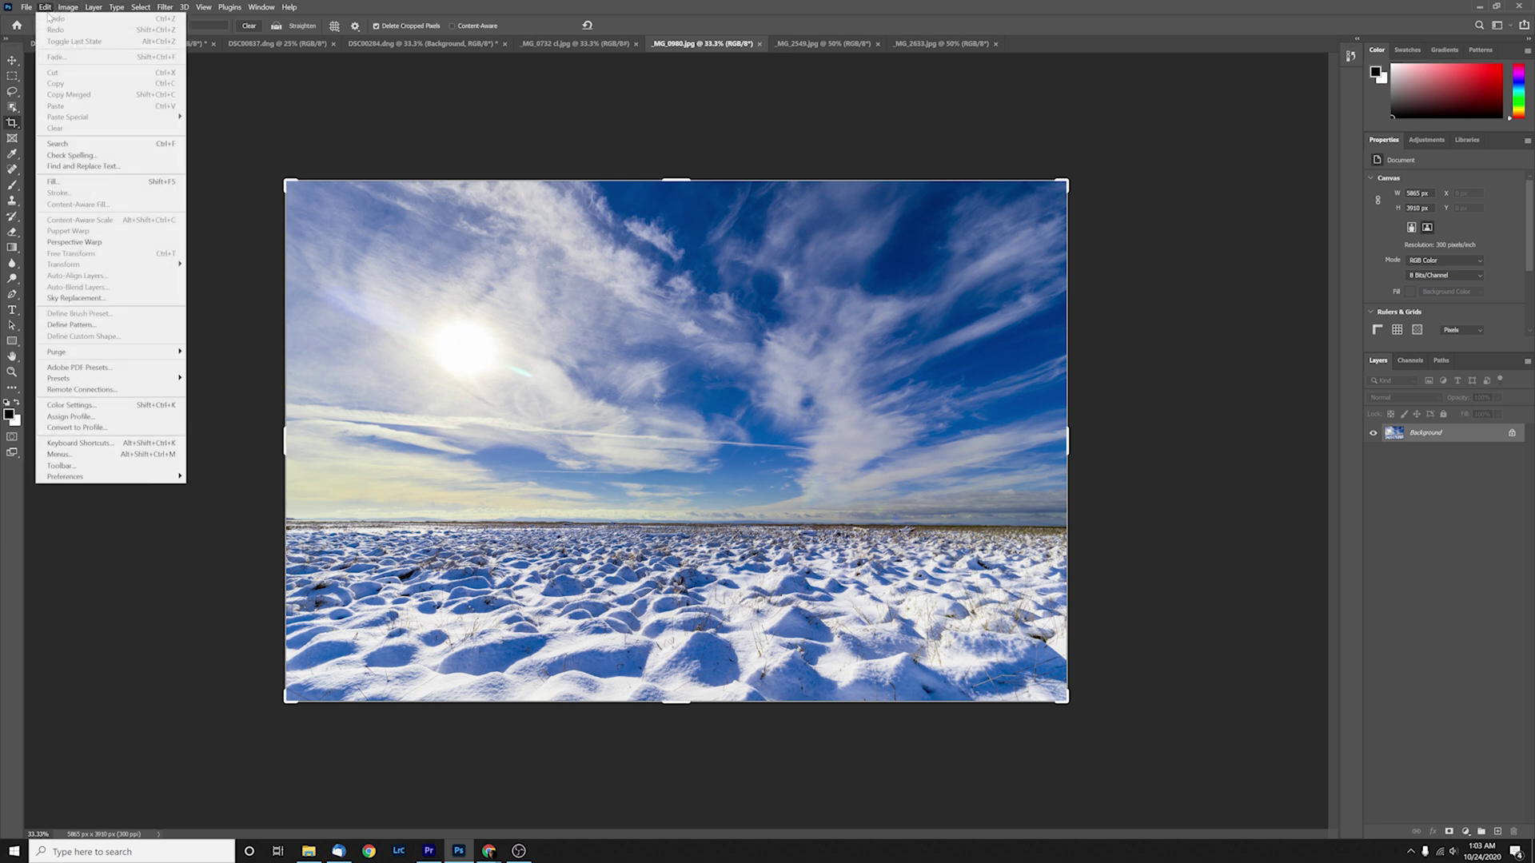
left_click(92, 298)
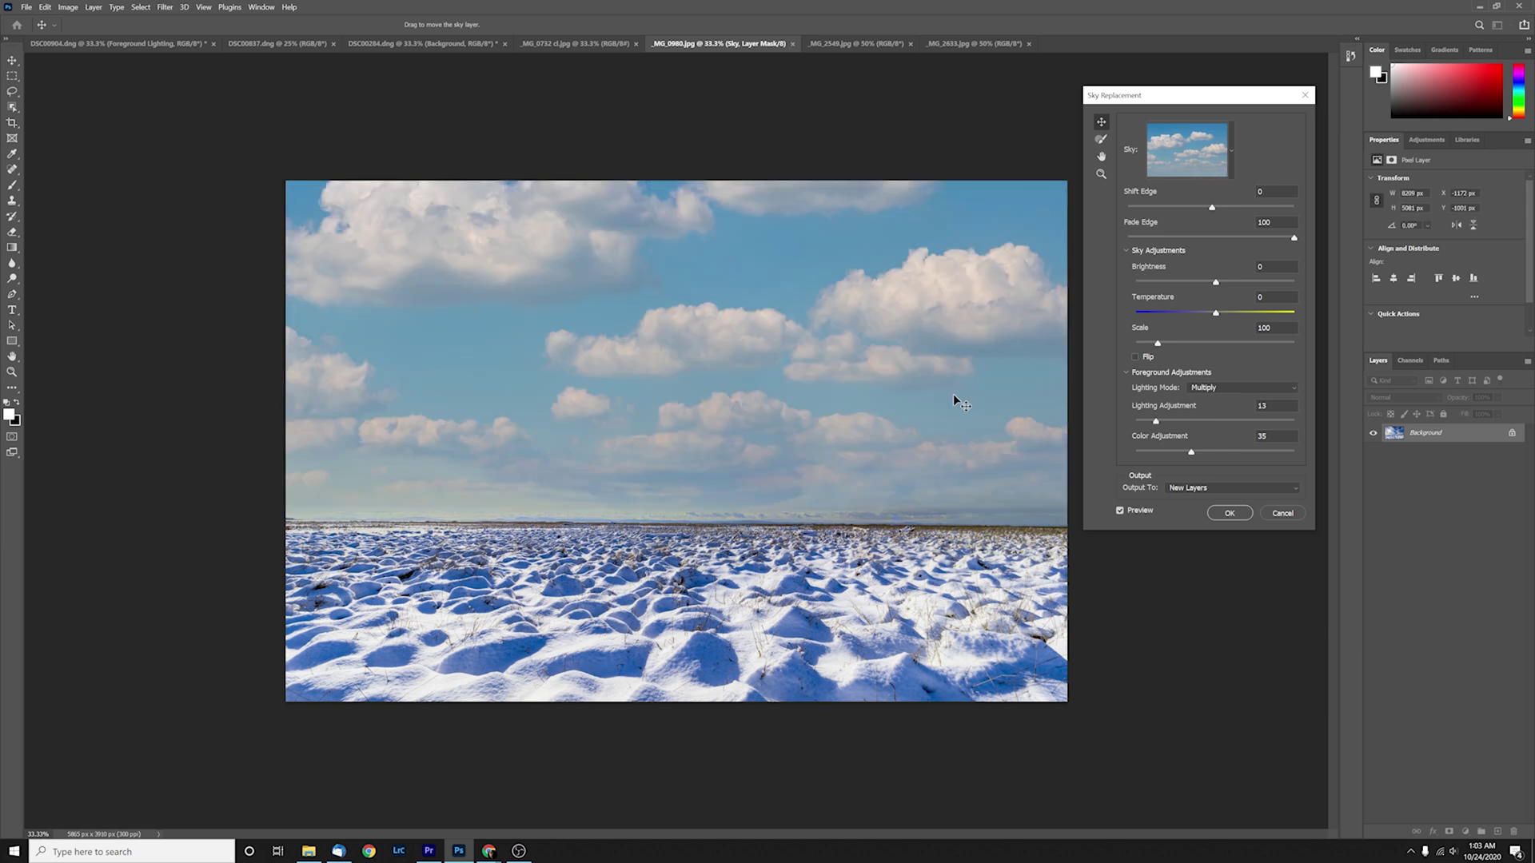
- Preview deep blue, rainbow, orange sunset and red sunset skies on the snow field
left_click(1230, 155)
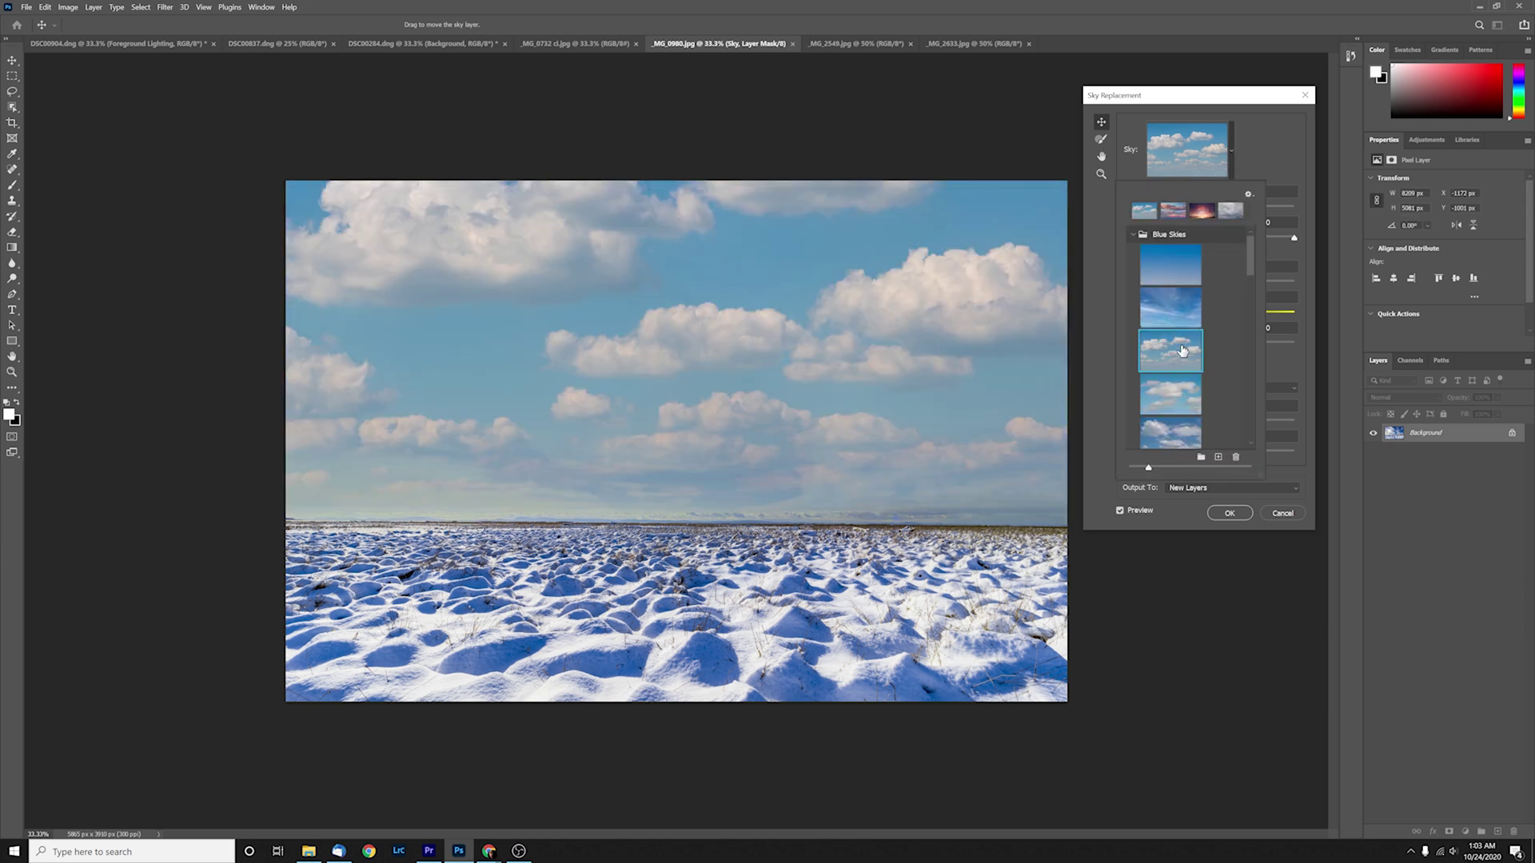
scroll(1189, 369, "down", 5)
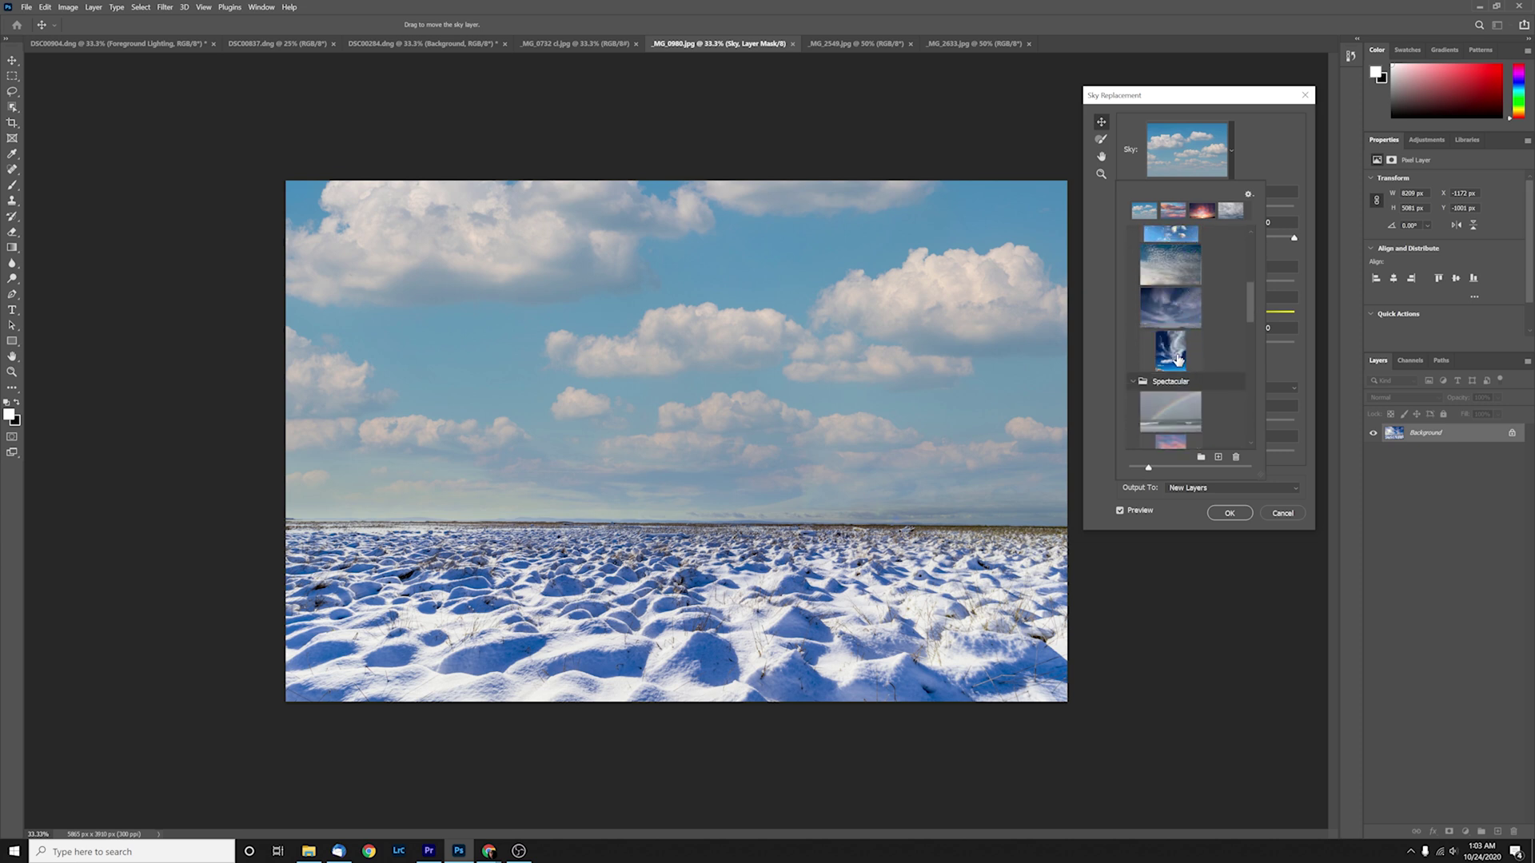
left_click(1175, 352)
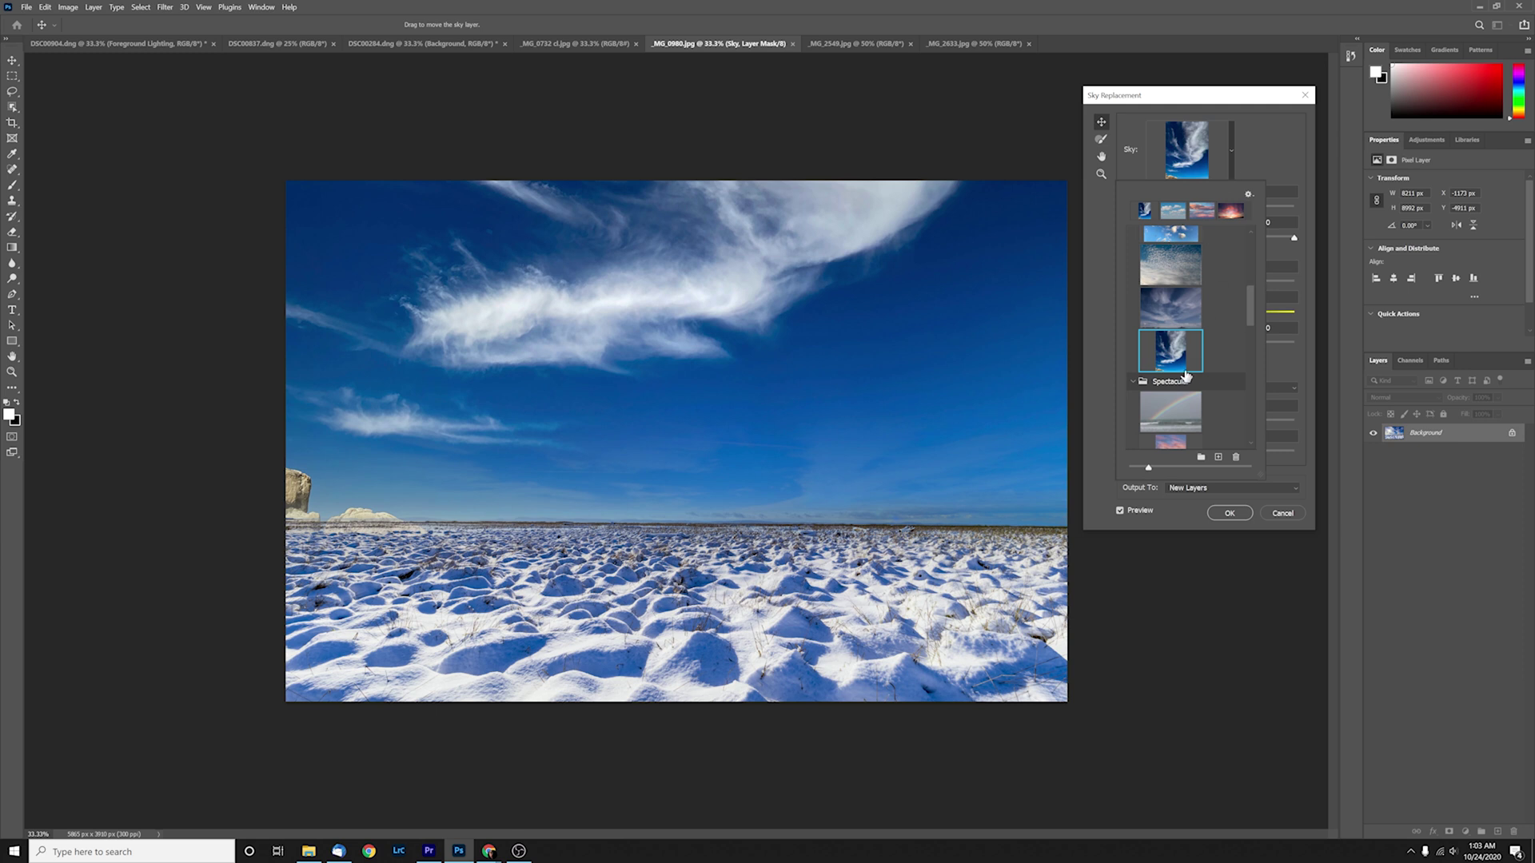
scroll(1187, 371, "down", 1)
left_click(1198, 373)
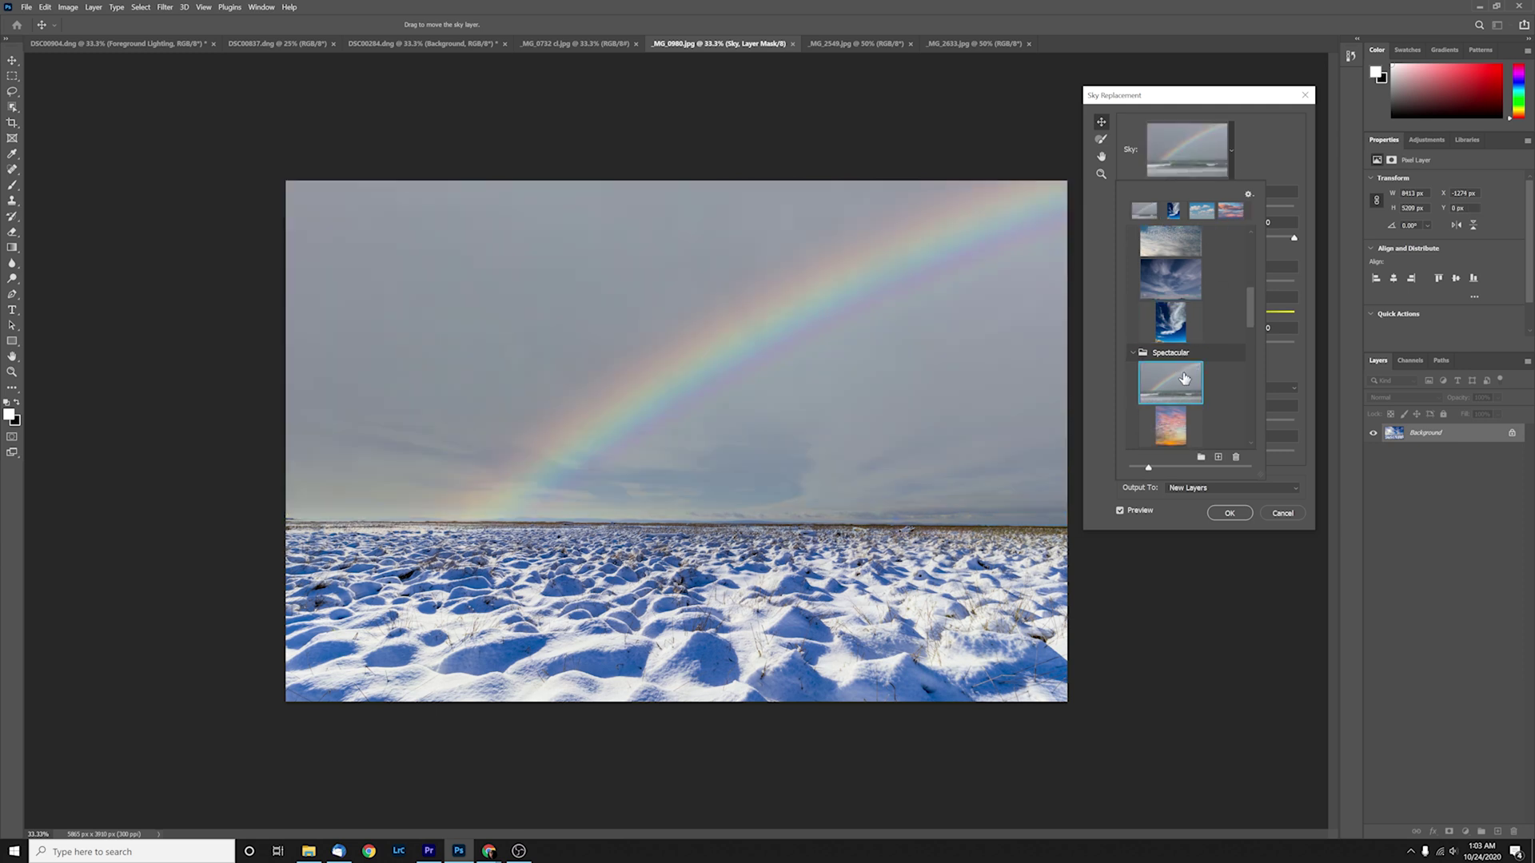
left_click(1170, 426)
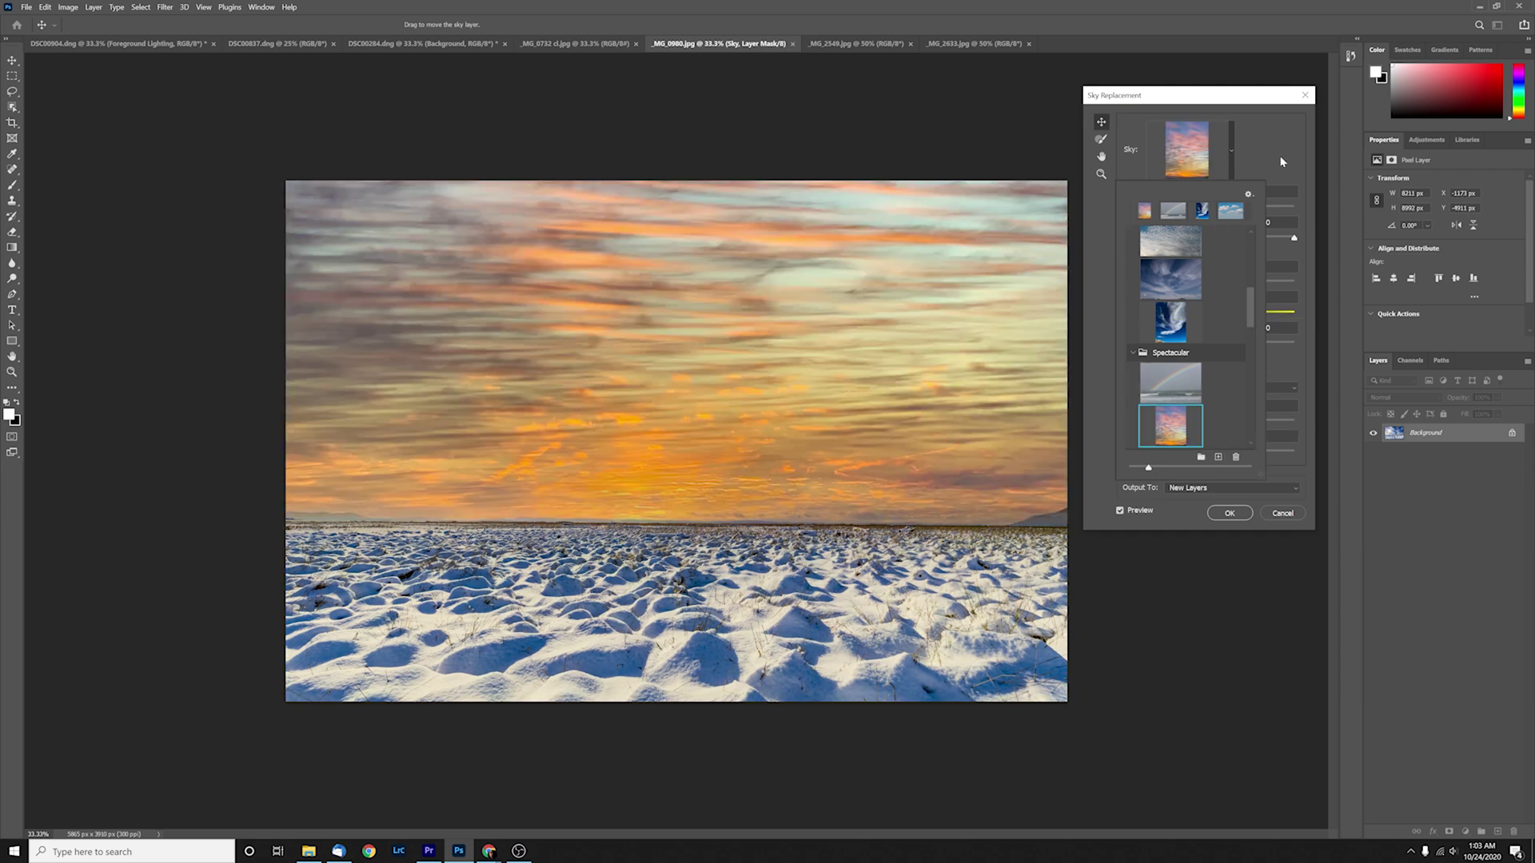
scroll(1247, 262, "down", 4)
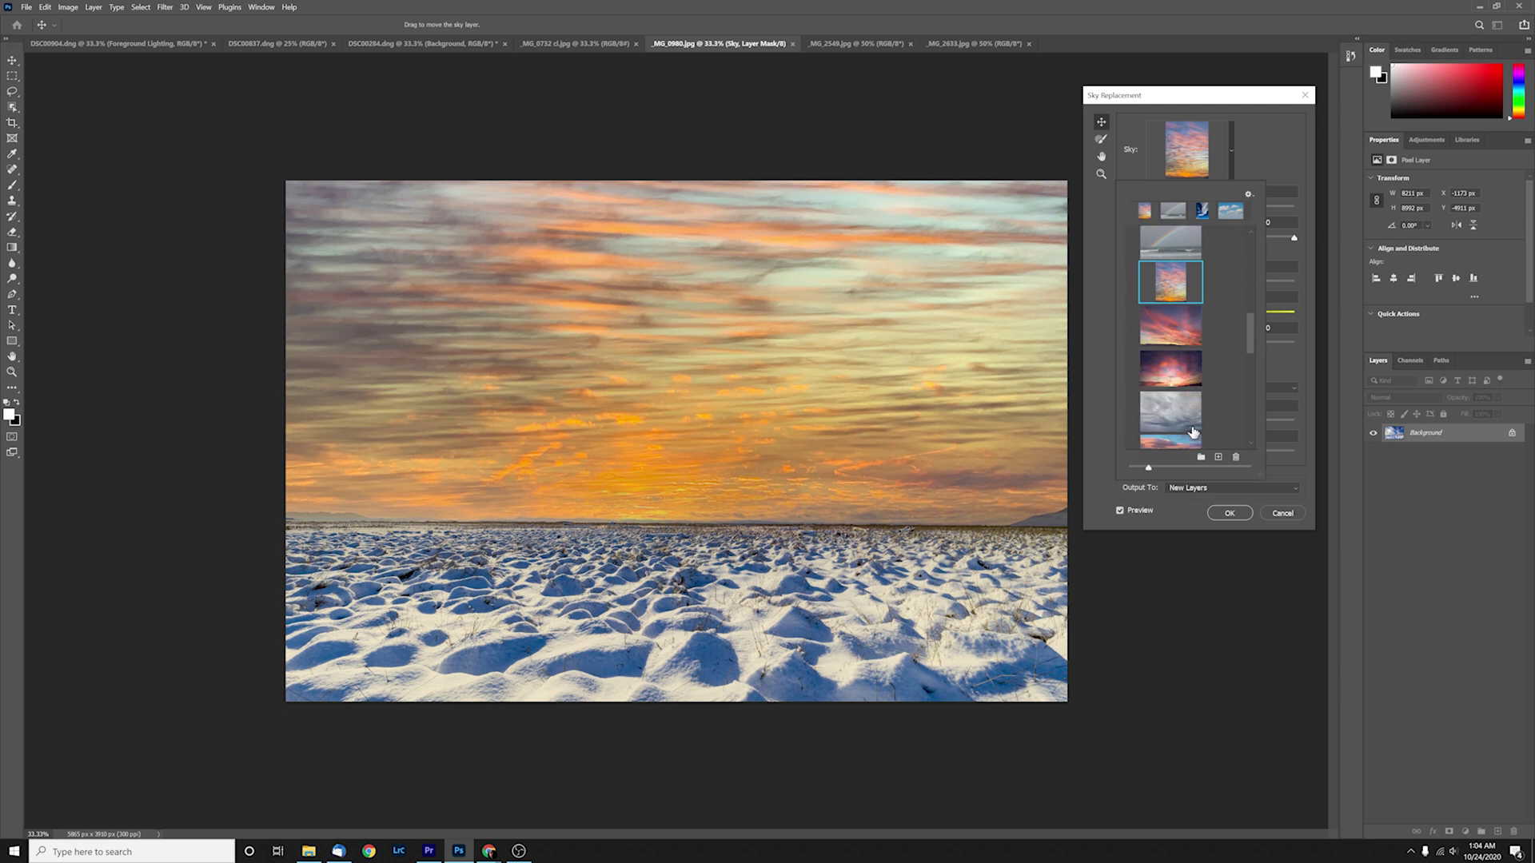
left_click(1167, 370)
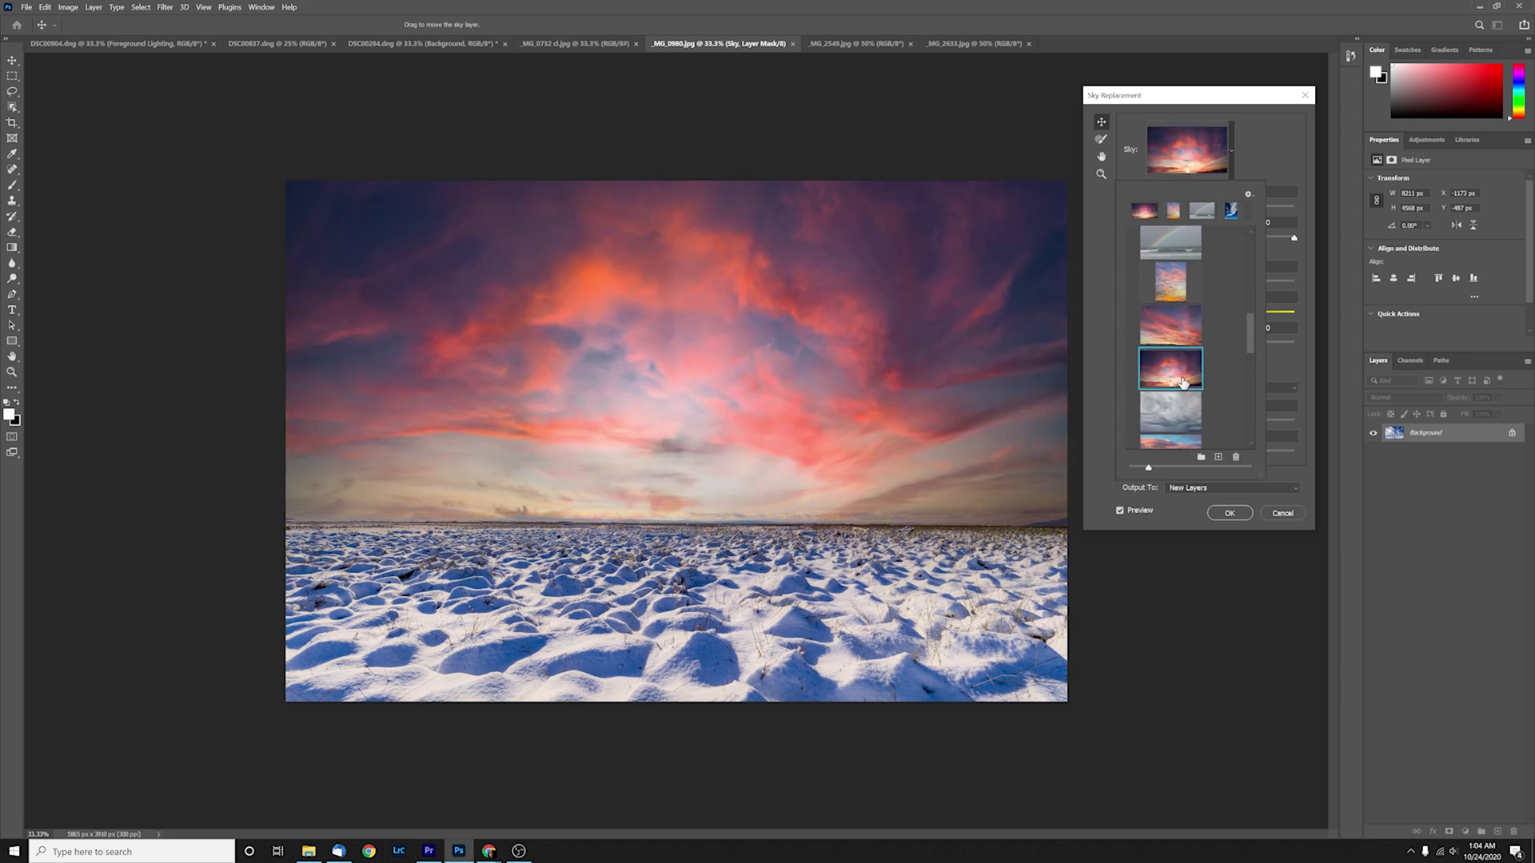
- Cancel the sky replacement, return to the Crop tool, and switch to _MG_2549.jpg
left_click(1276, 146)
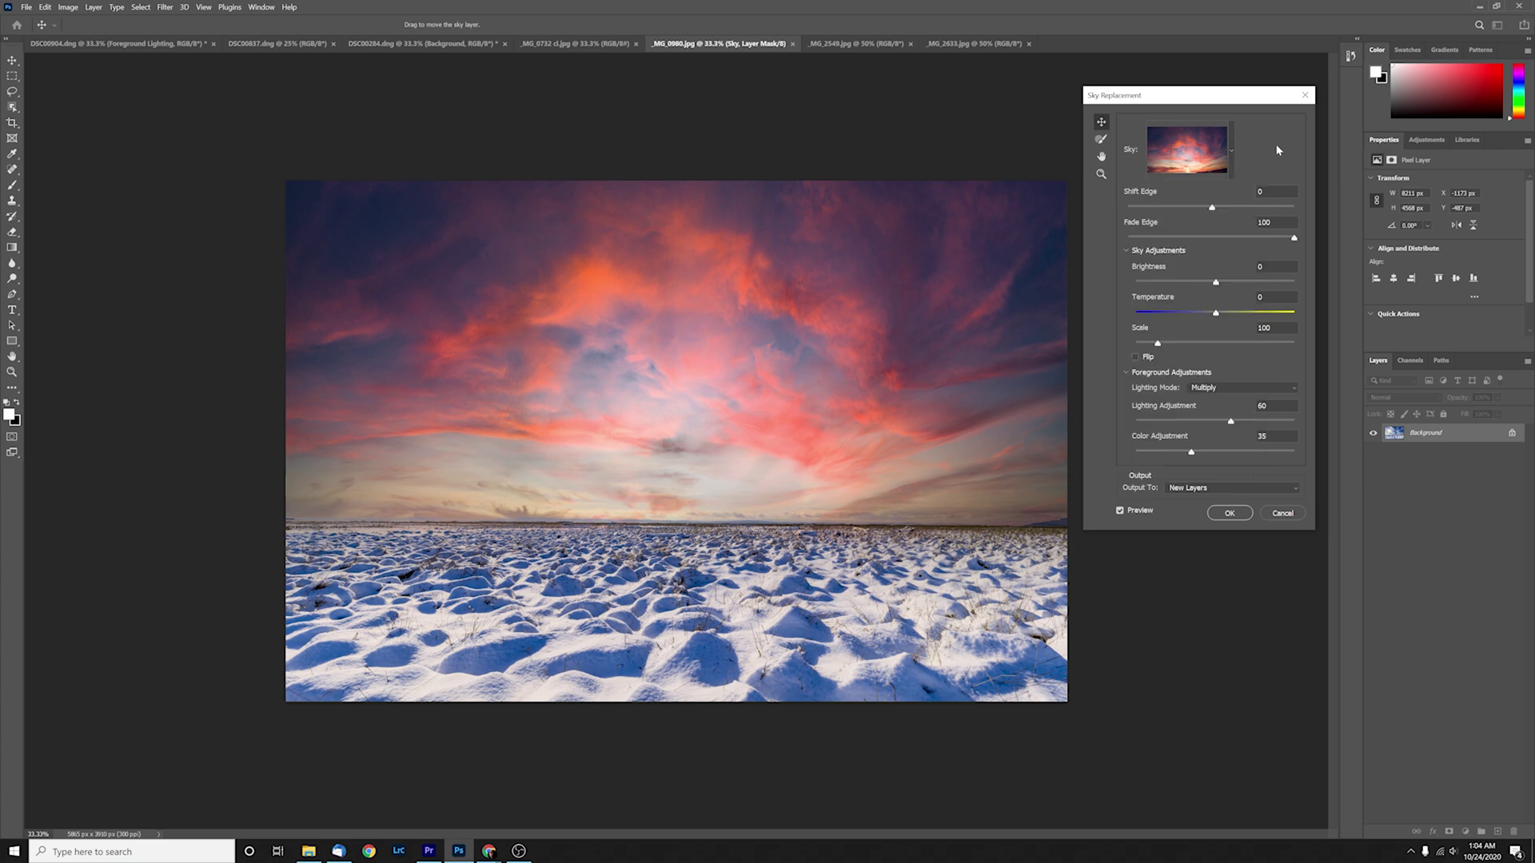
left_click(1281, 513)
key("c")
left_click(841, 44)
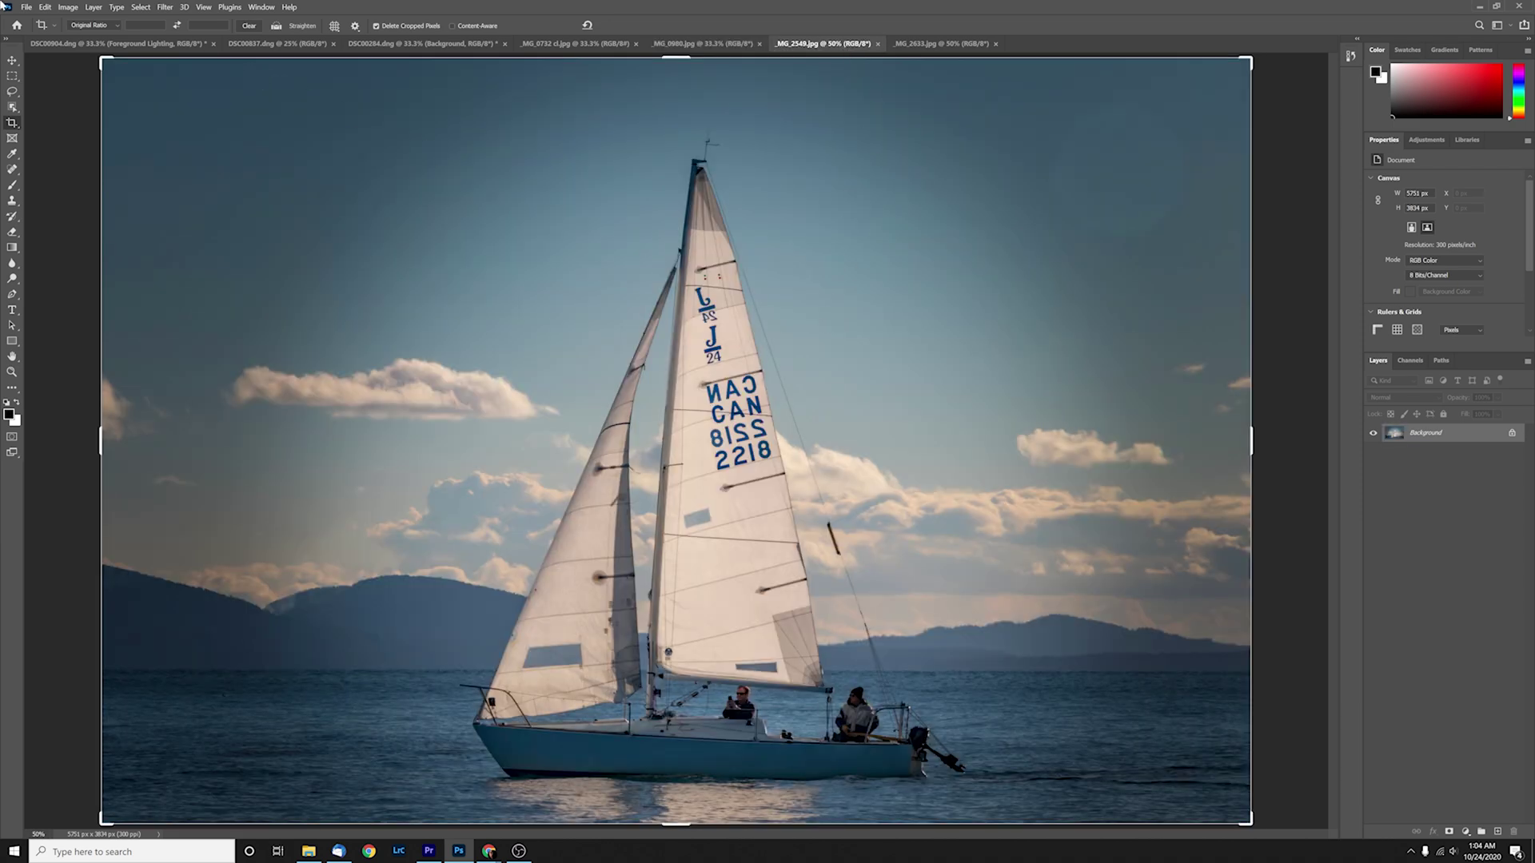
- Start Sky Replacement on the sailboat photo and preview blue, rainbow and red sunset skies
left_click(45, 7)
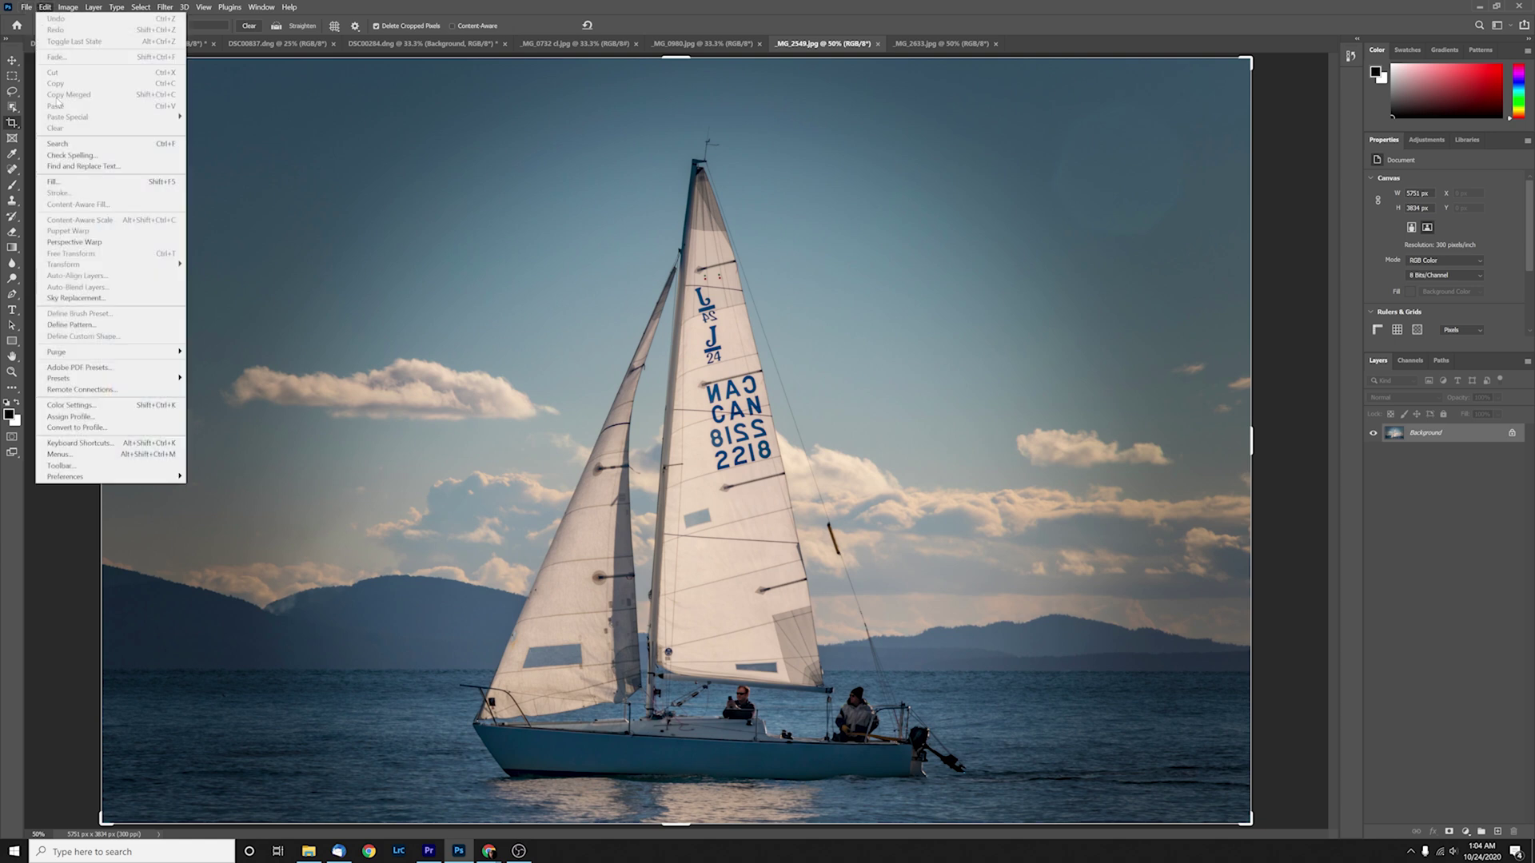
left_click(102, 295)
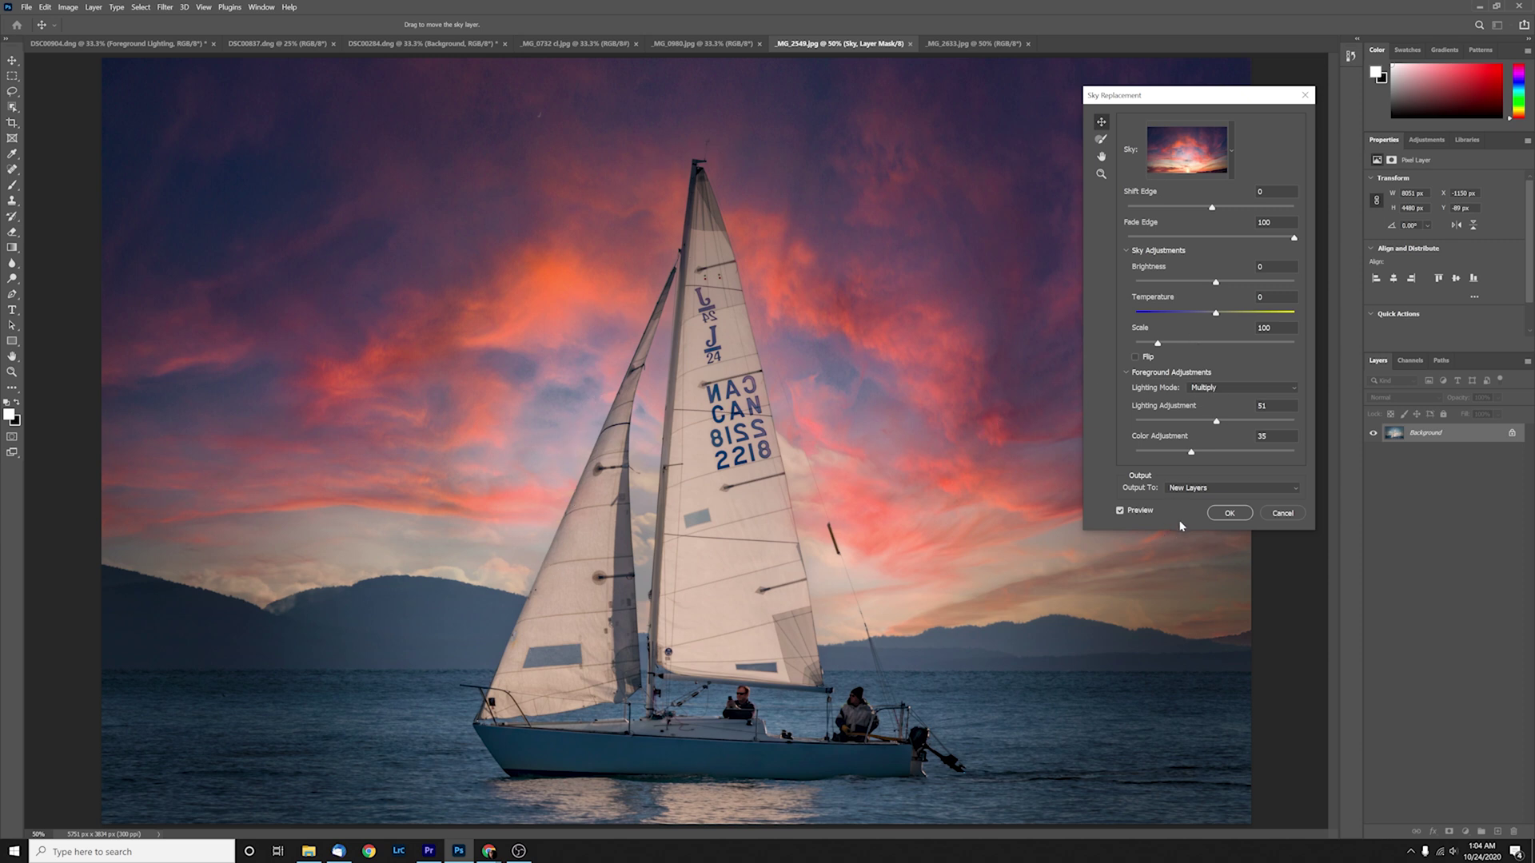
left_click(1232, 152)
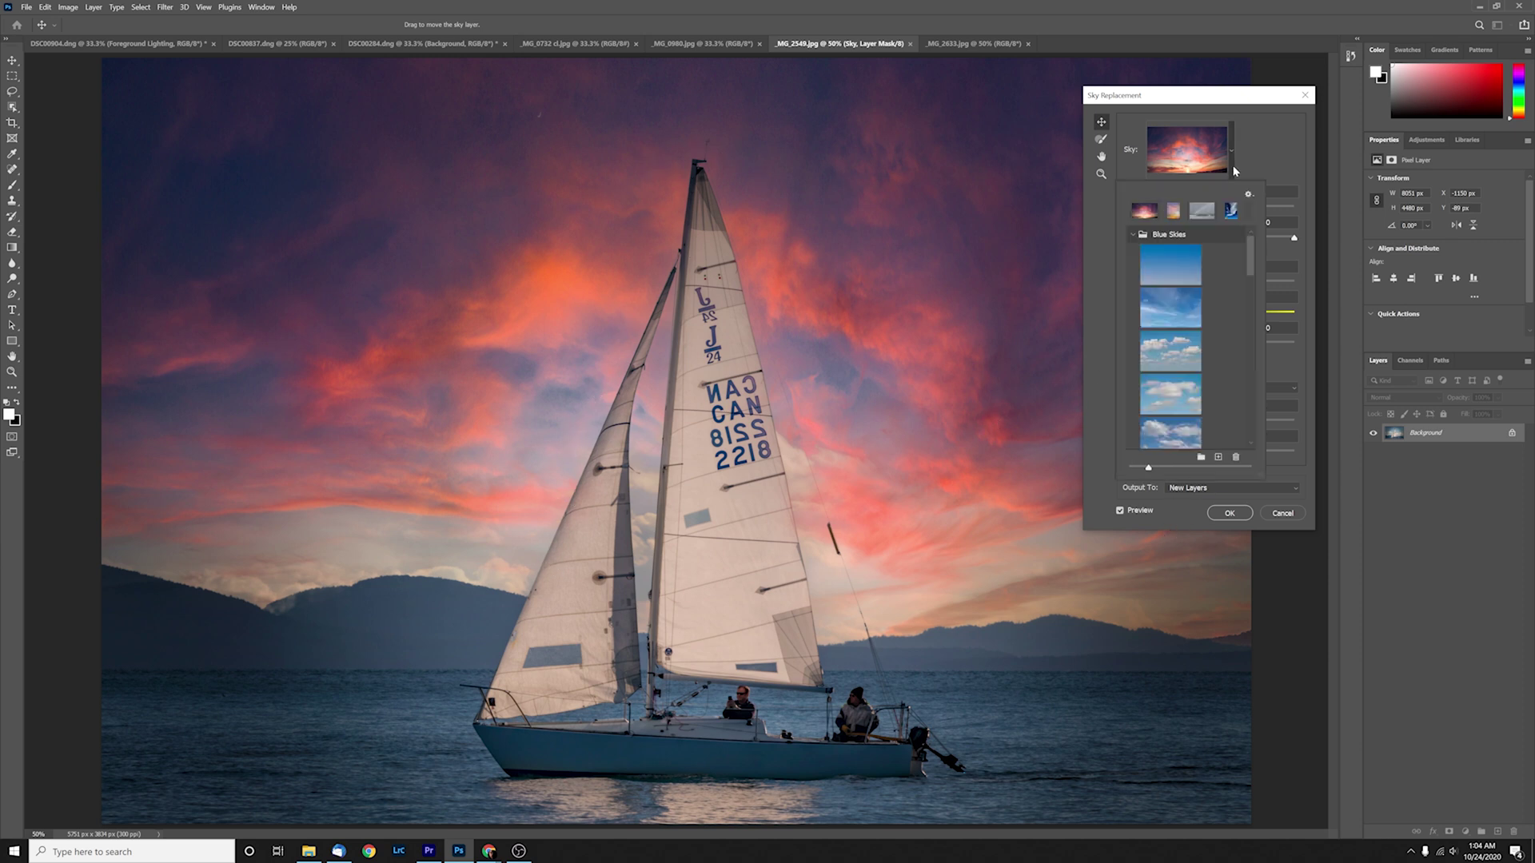
left_click(1172, 353)
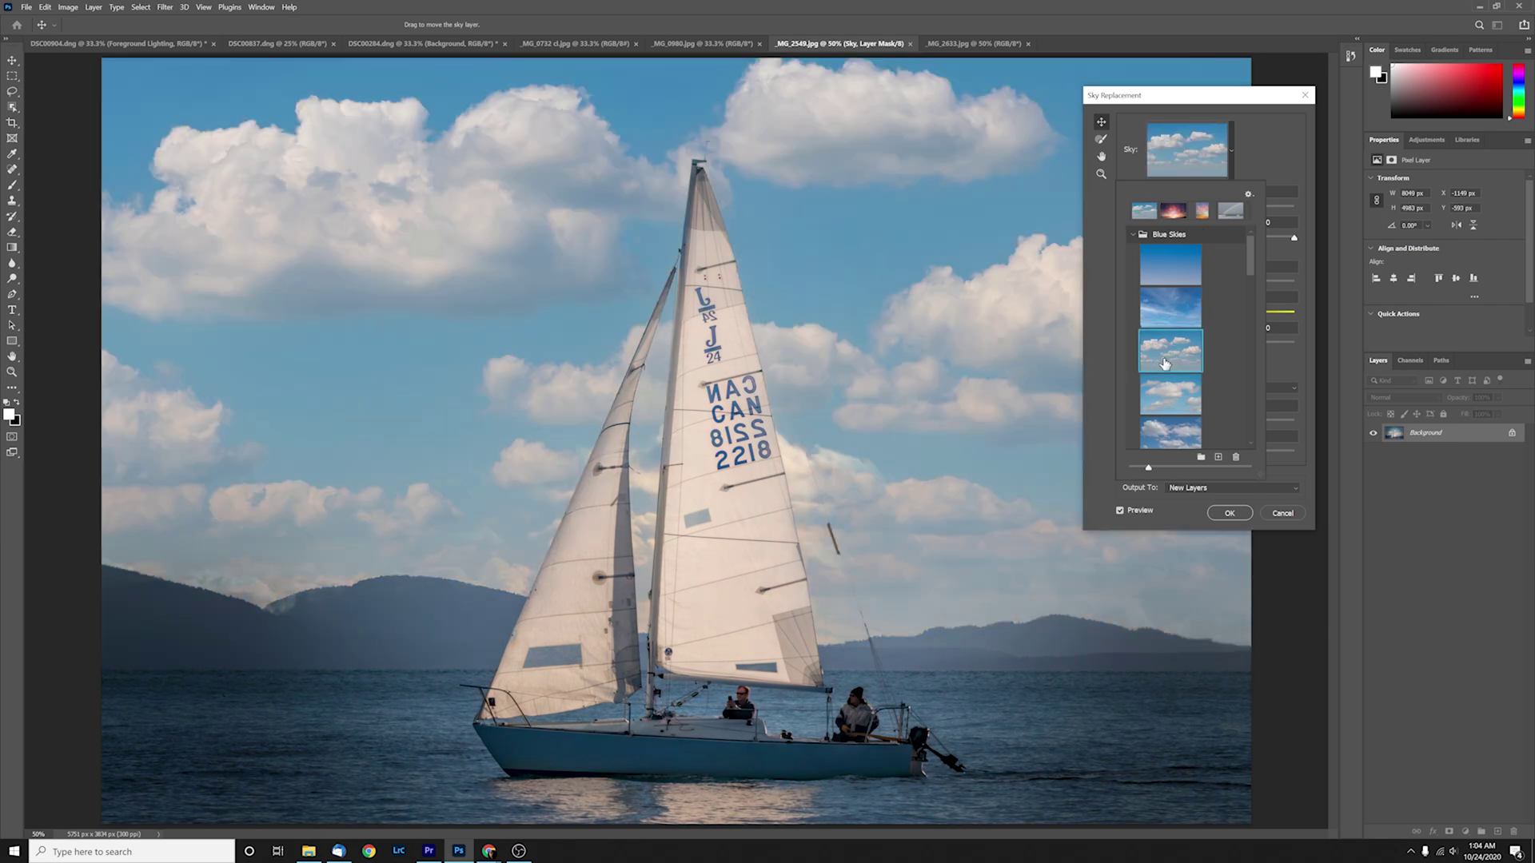
left_click(1239, 212)
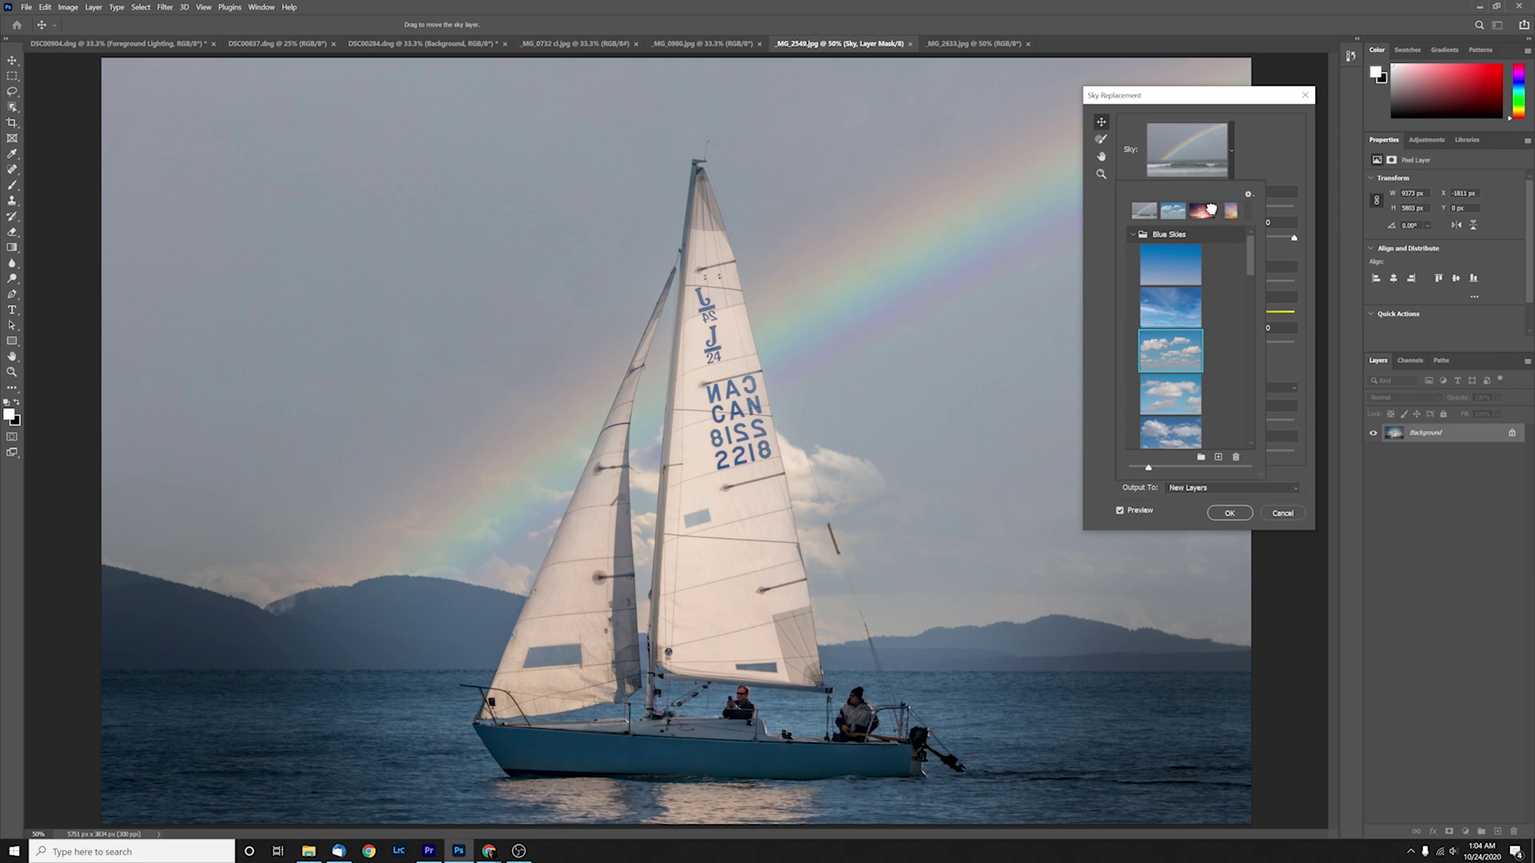
left_click(1204, 211)
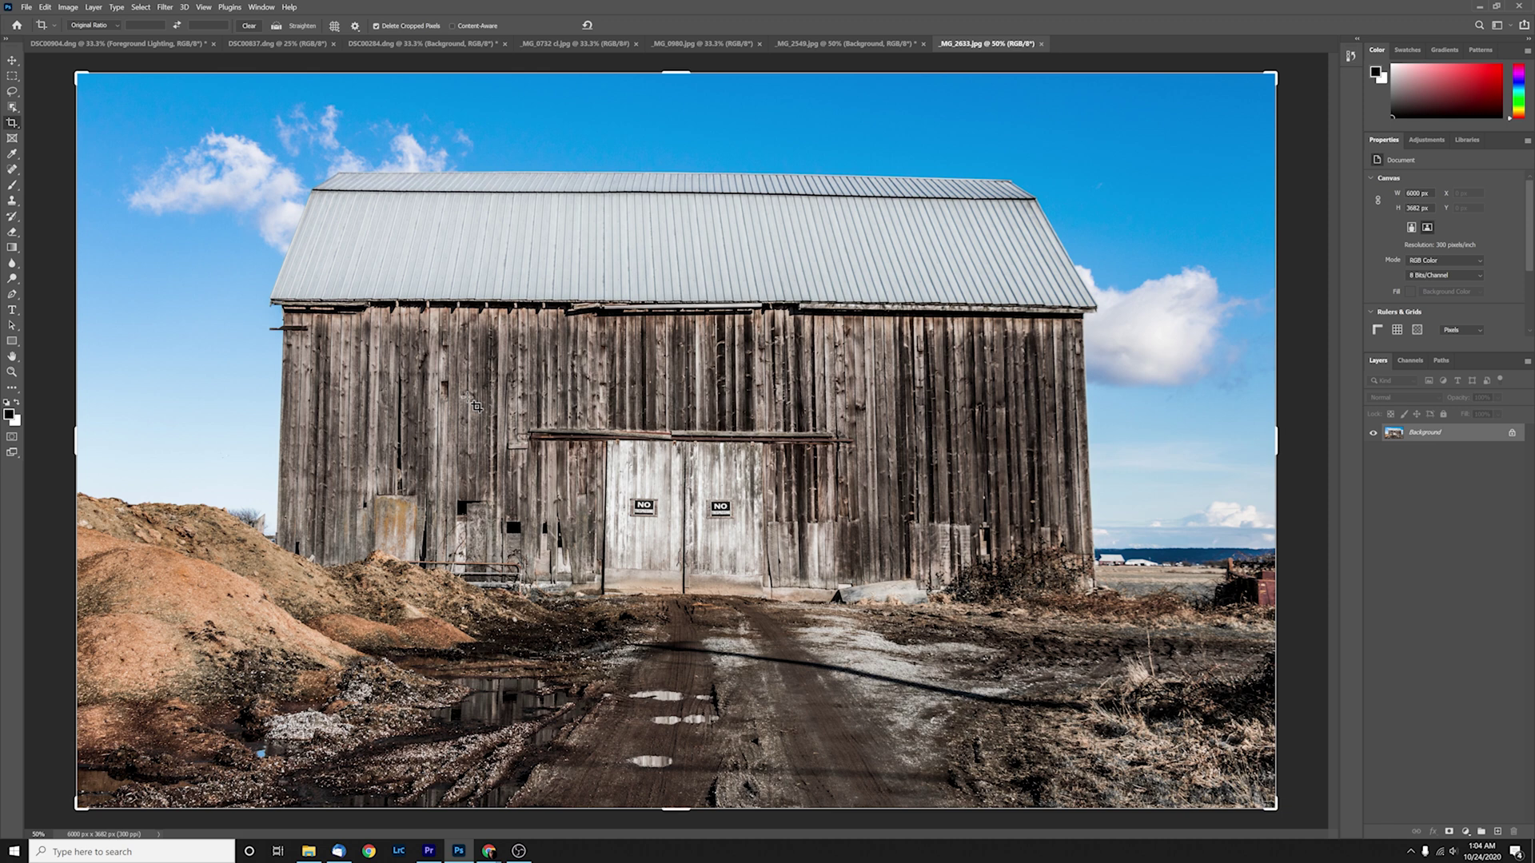
- Start Sky Replacement on the barn photo, move the dialog aside, and choose a cloudy blue sky
left_click(46, 8)
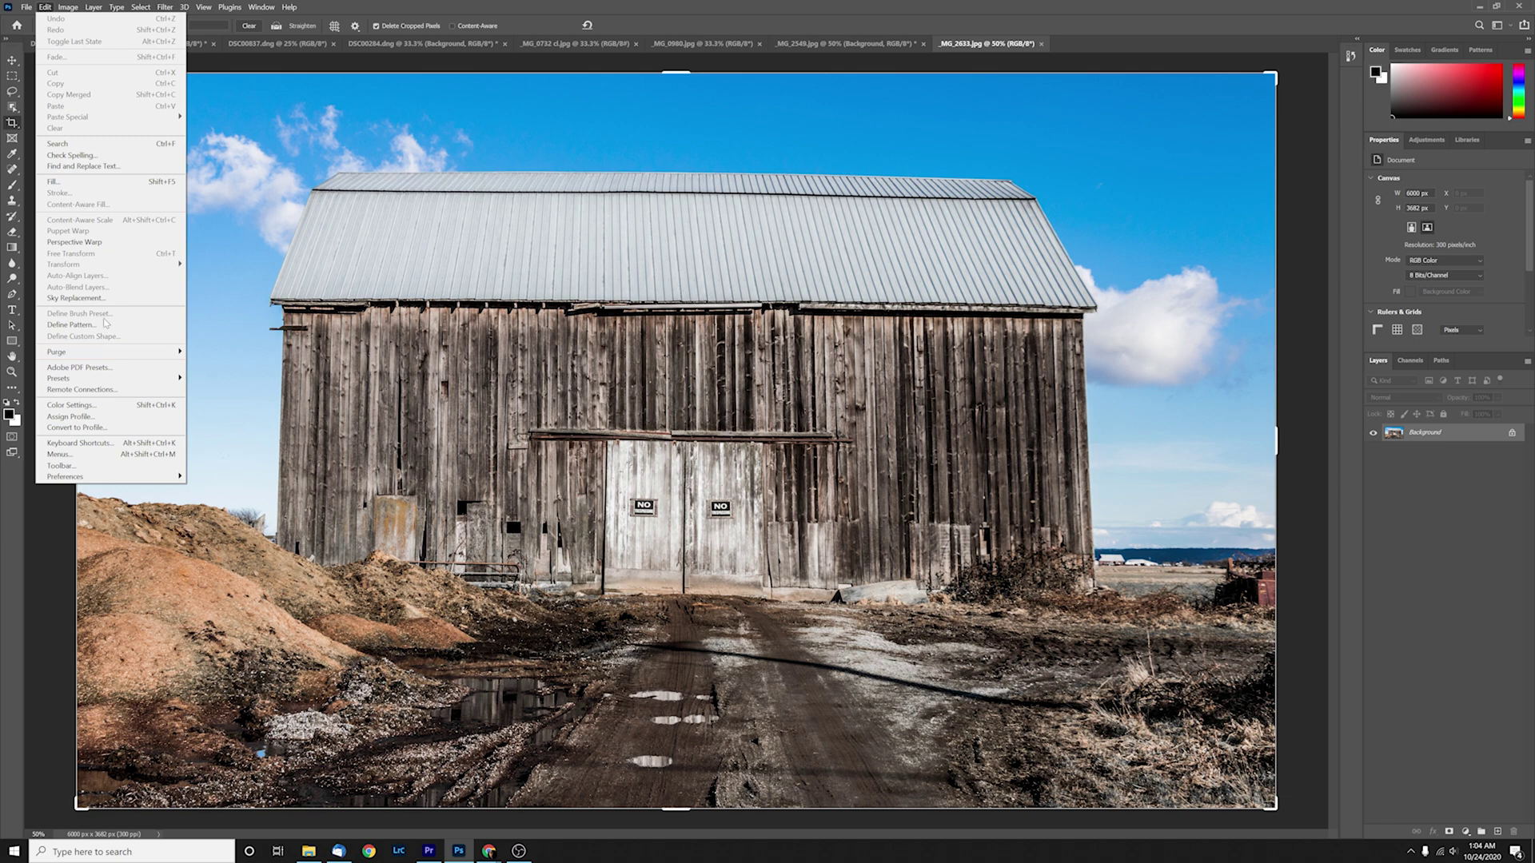
left_click(108, 299)
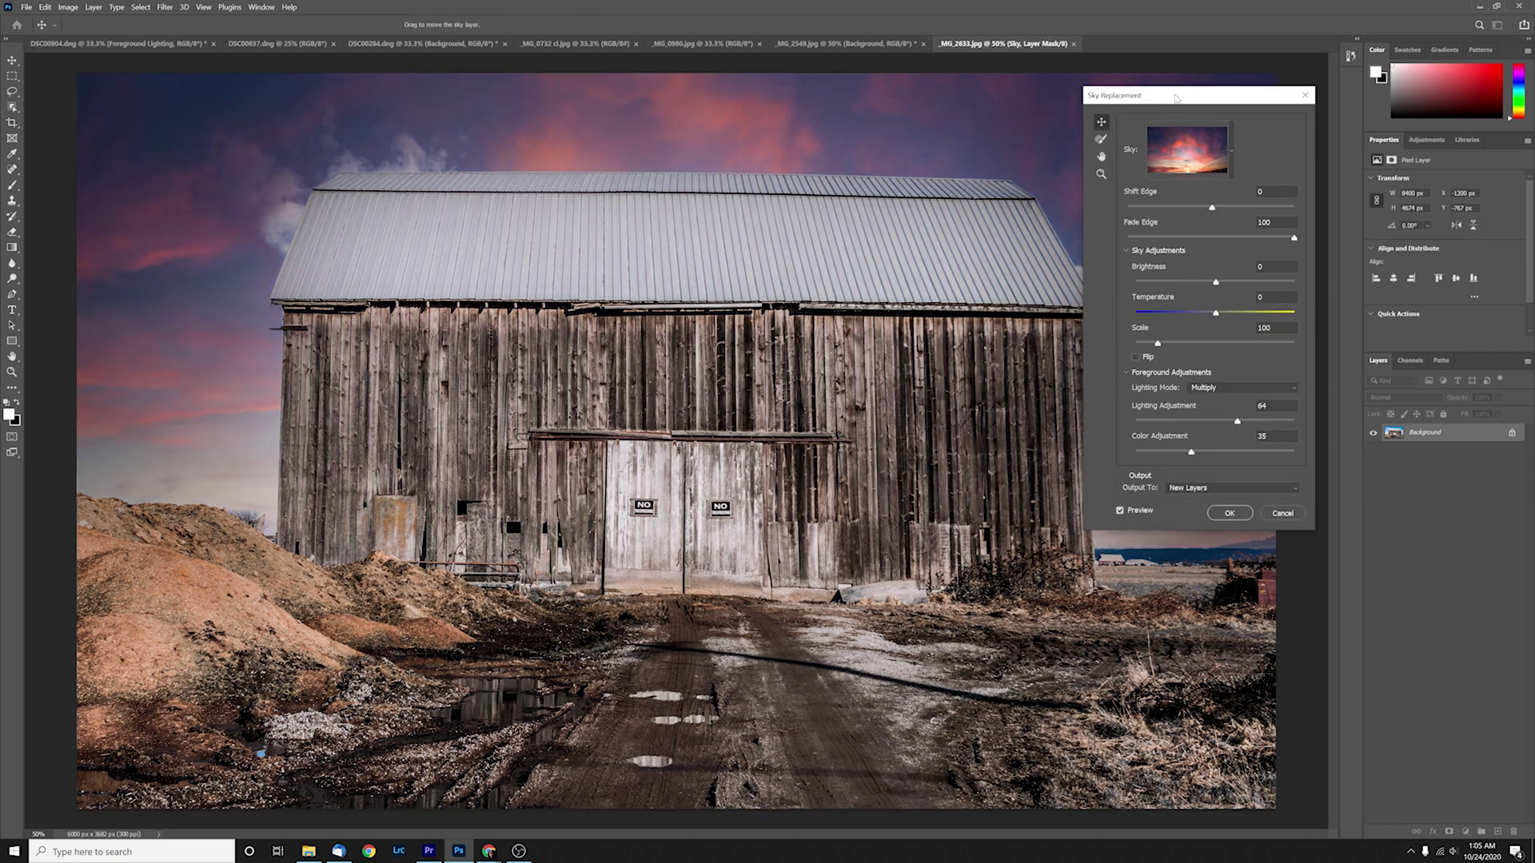
left_click_drag(1175, 97, 1375, 377)
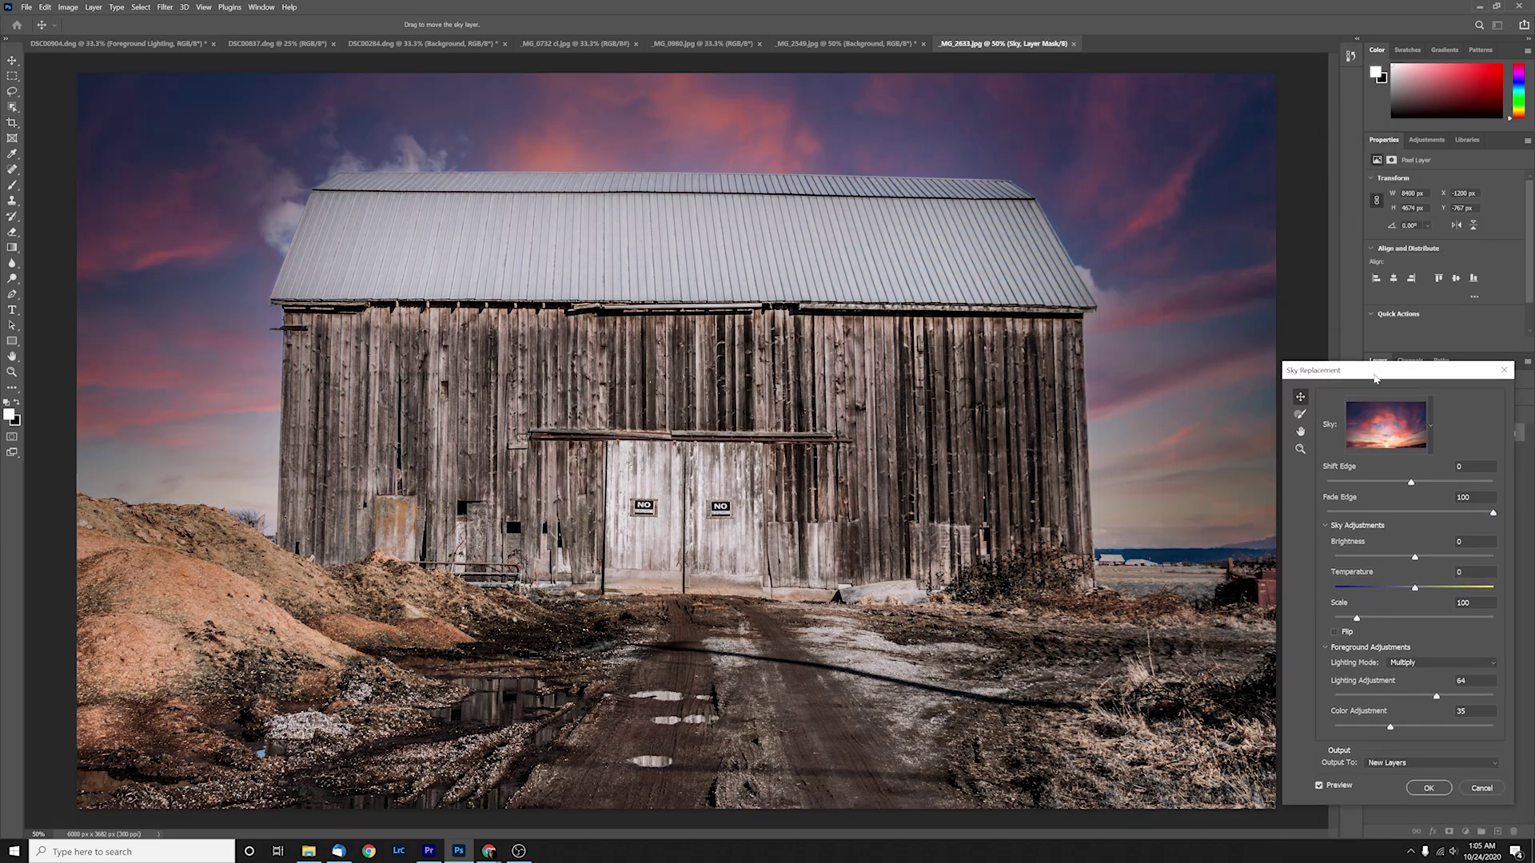
left_click(1432, 433)
left_click(1393, 588)
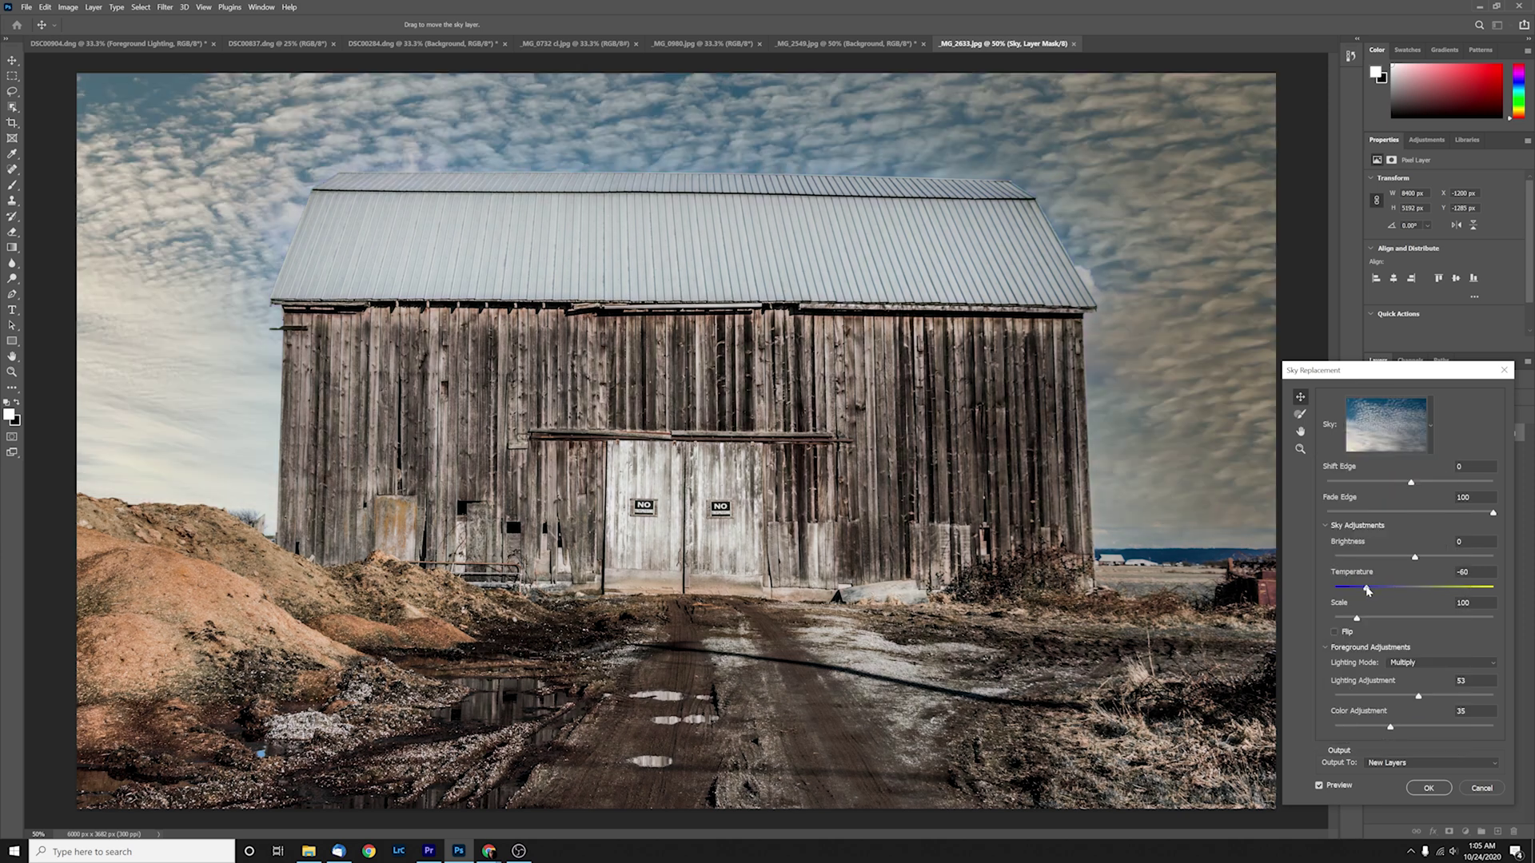
- Cool the sky to Temperature -55, adjust foreground lighting, and set Fade Edge to 31
mouse_move(1367, 590)
left_mouse_down()
mouse_move(1449, 592)
mouse_move(1370, 597)
left_mouse_up()
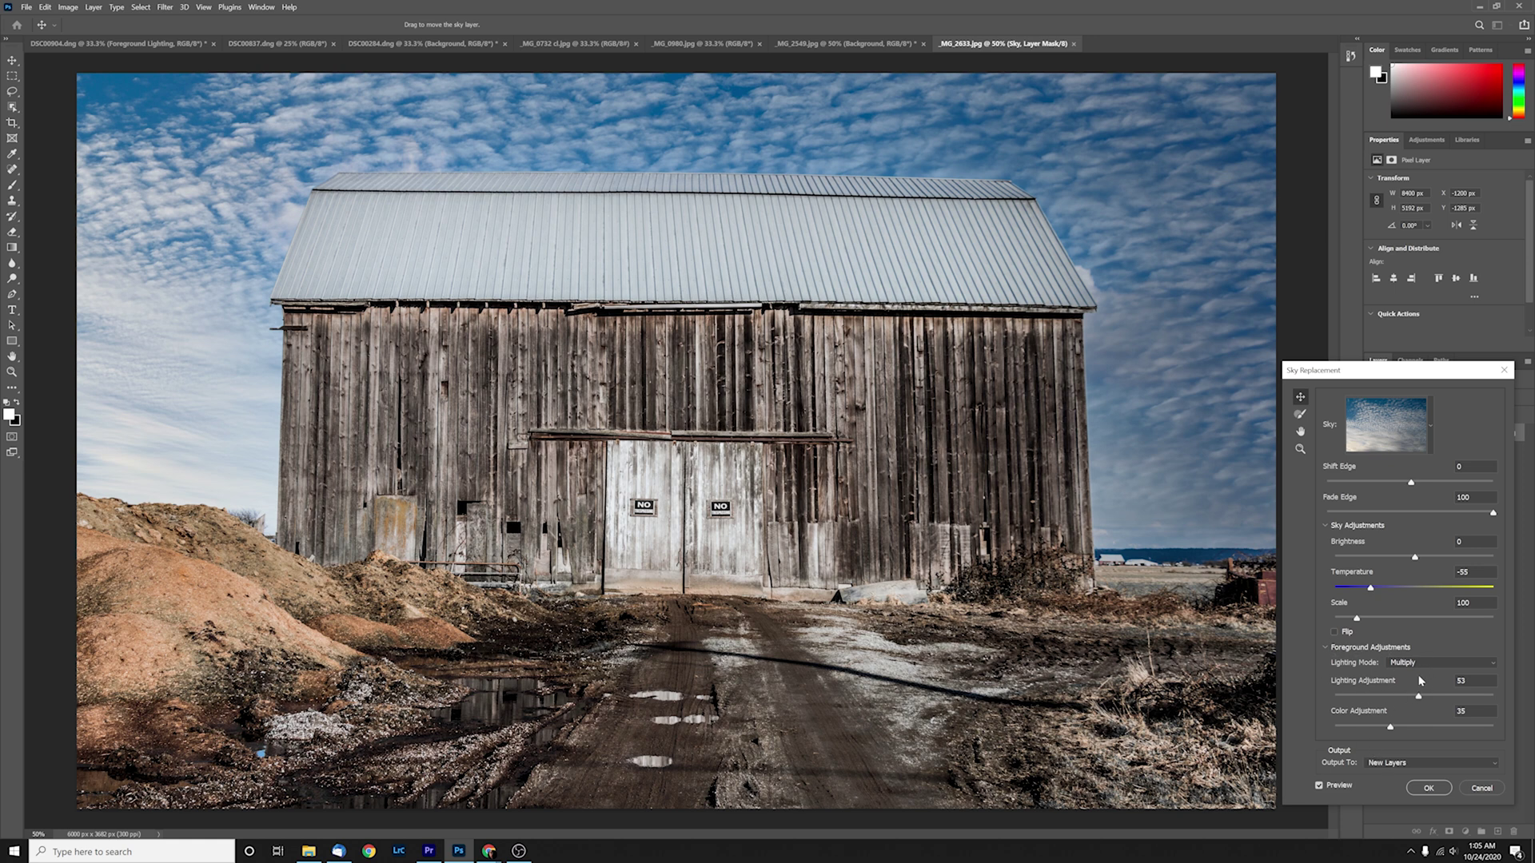
mouse_move(1418, 698)
left_mouse_down()
mouse_move(1354, 700)
mouse_move(1446, 693)
left_mouse_up()
mouse_move(1391, 513)
left_mouse_down()
mouse_move(1413, 513)
mouse_move(1378, 513)
left_mouse_up()
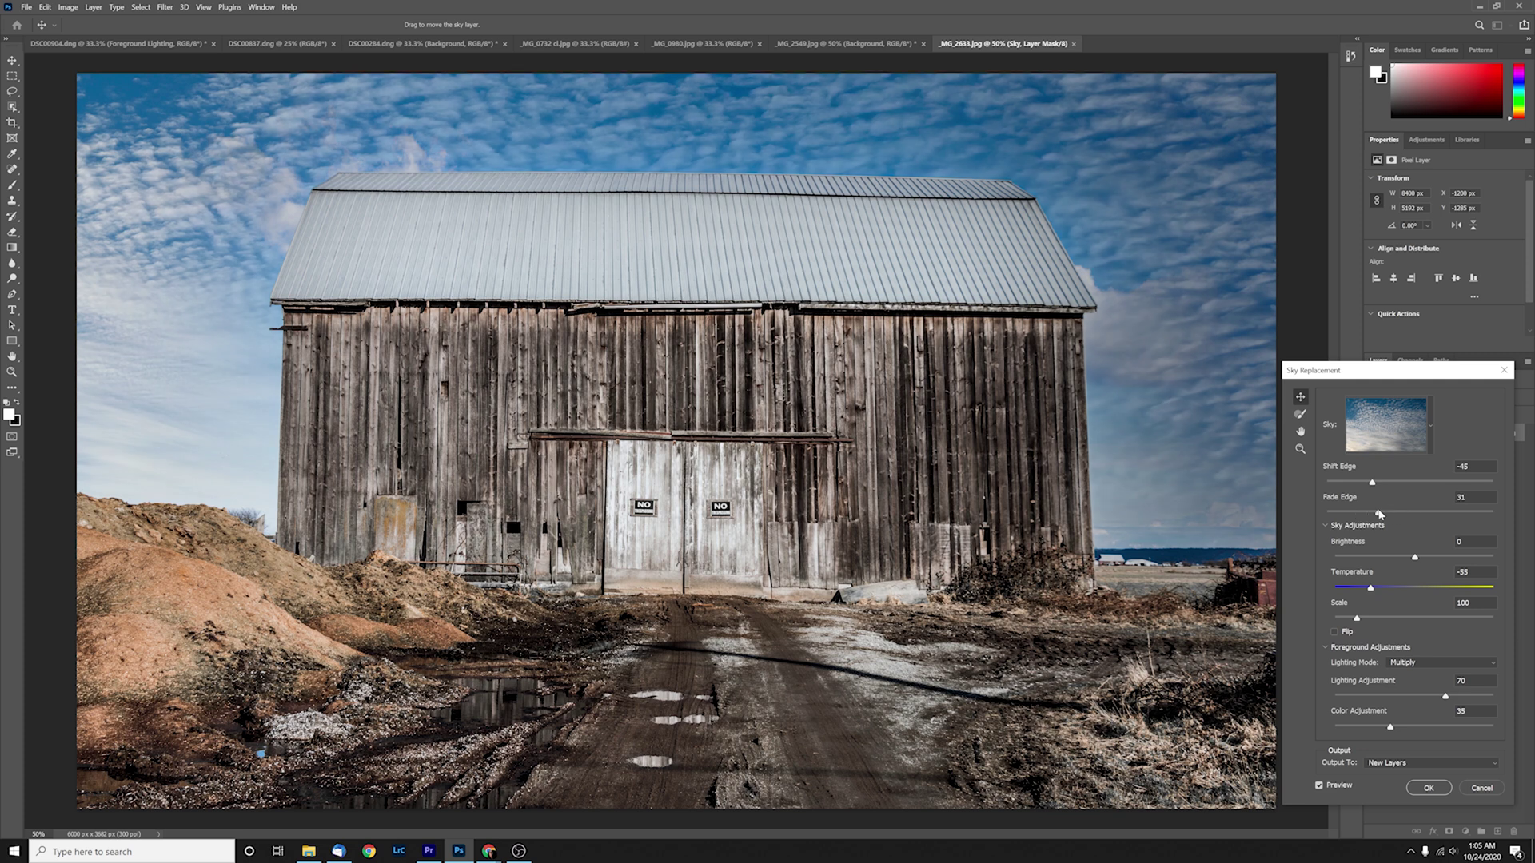
- Preview several sunset sky presets, then pick the clear blue-to-orange gradient sky behind the barn
left_click(1431, 438)
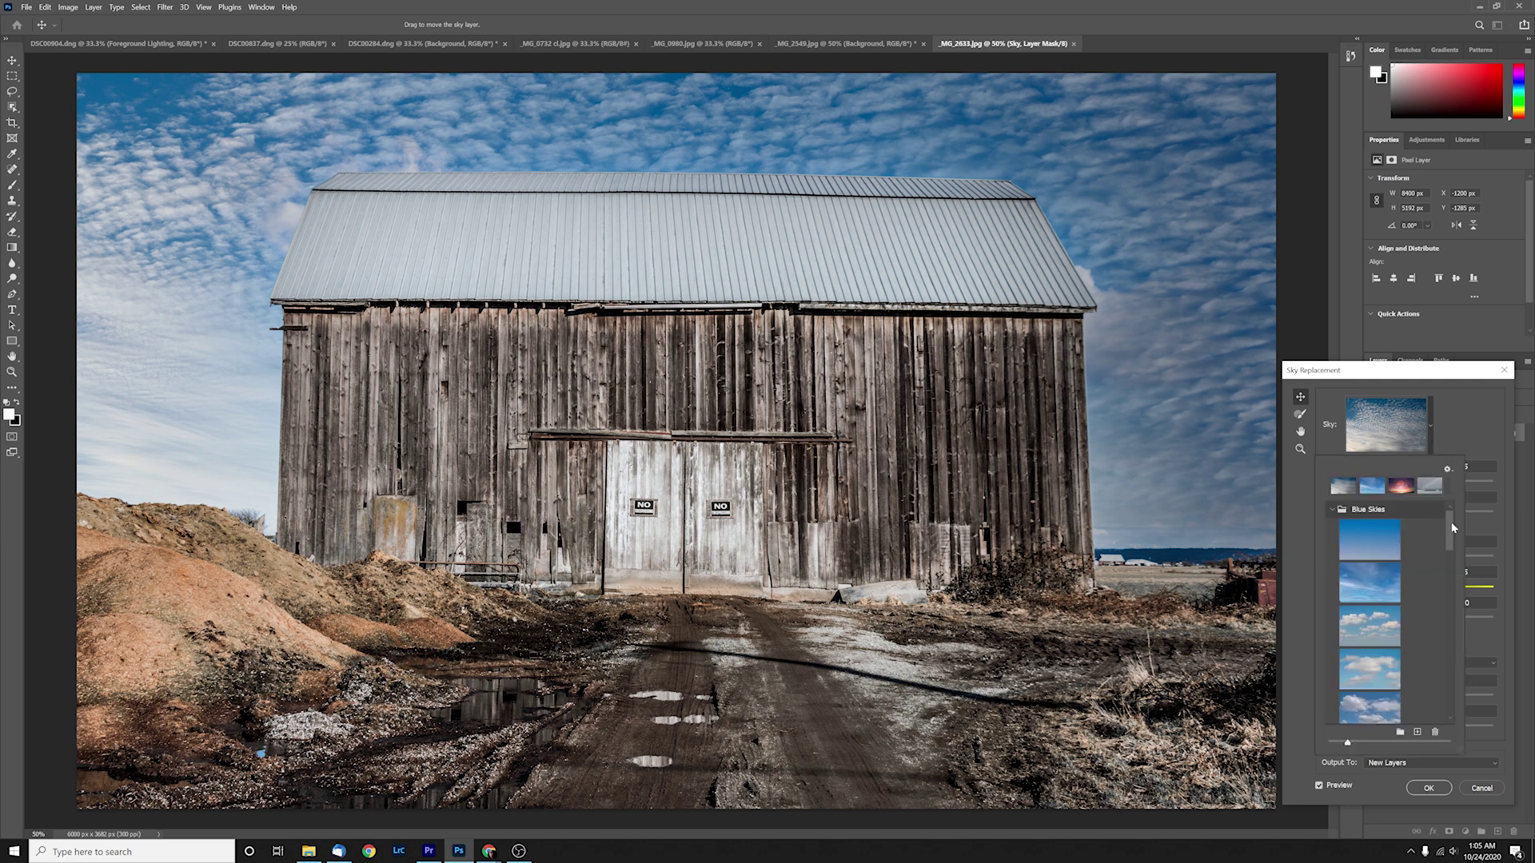
left_click_drag(1452, 528, 1452, 675)
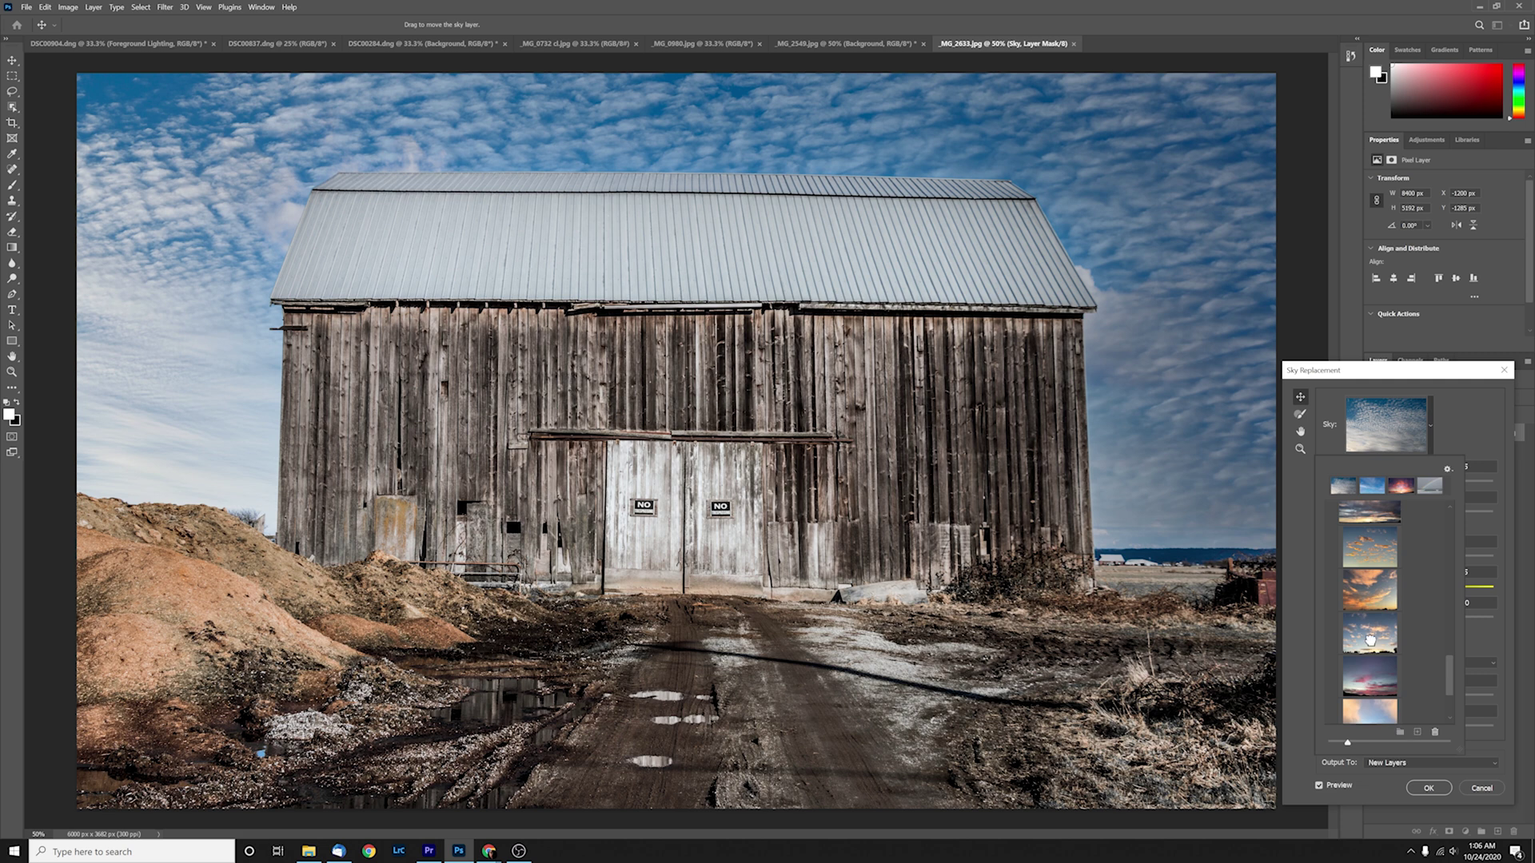
left_click(1370, 639)
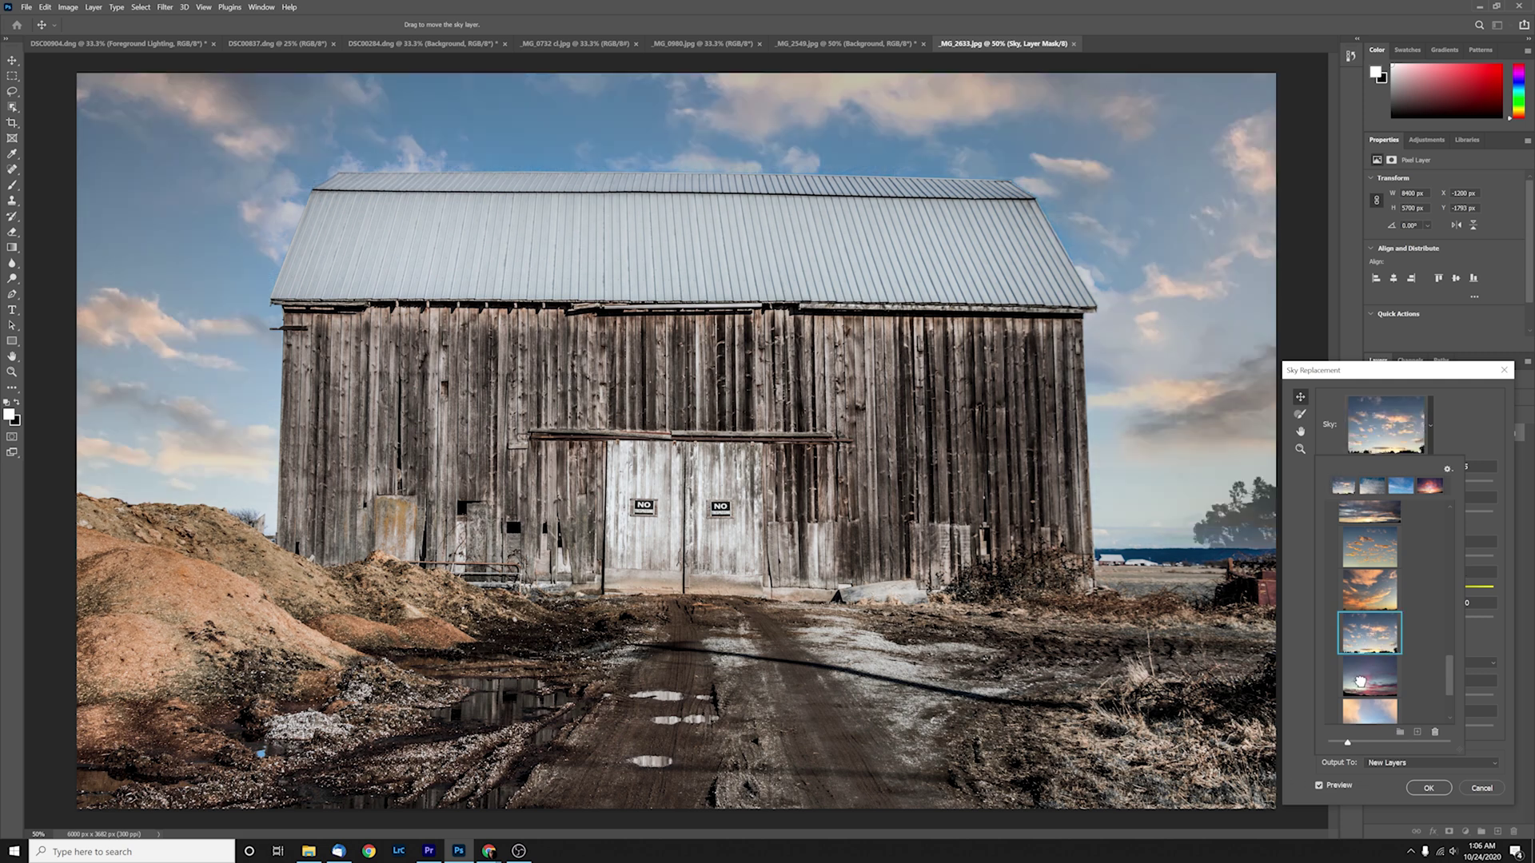
left_click(1360, 681)
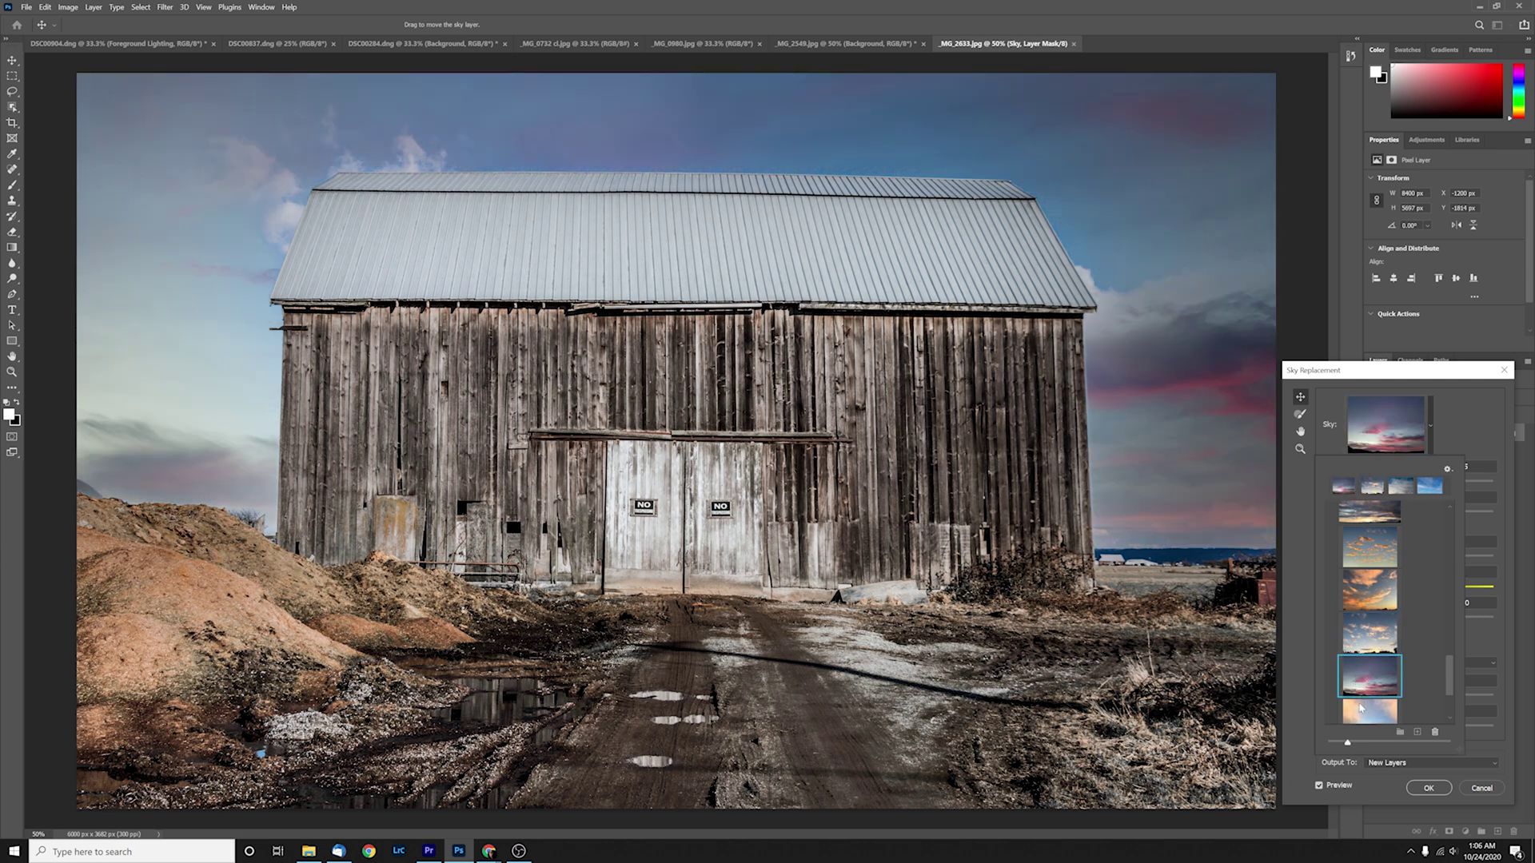
left_click(1361, 708)
scroll(1385, 671, "down", 1)
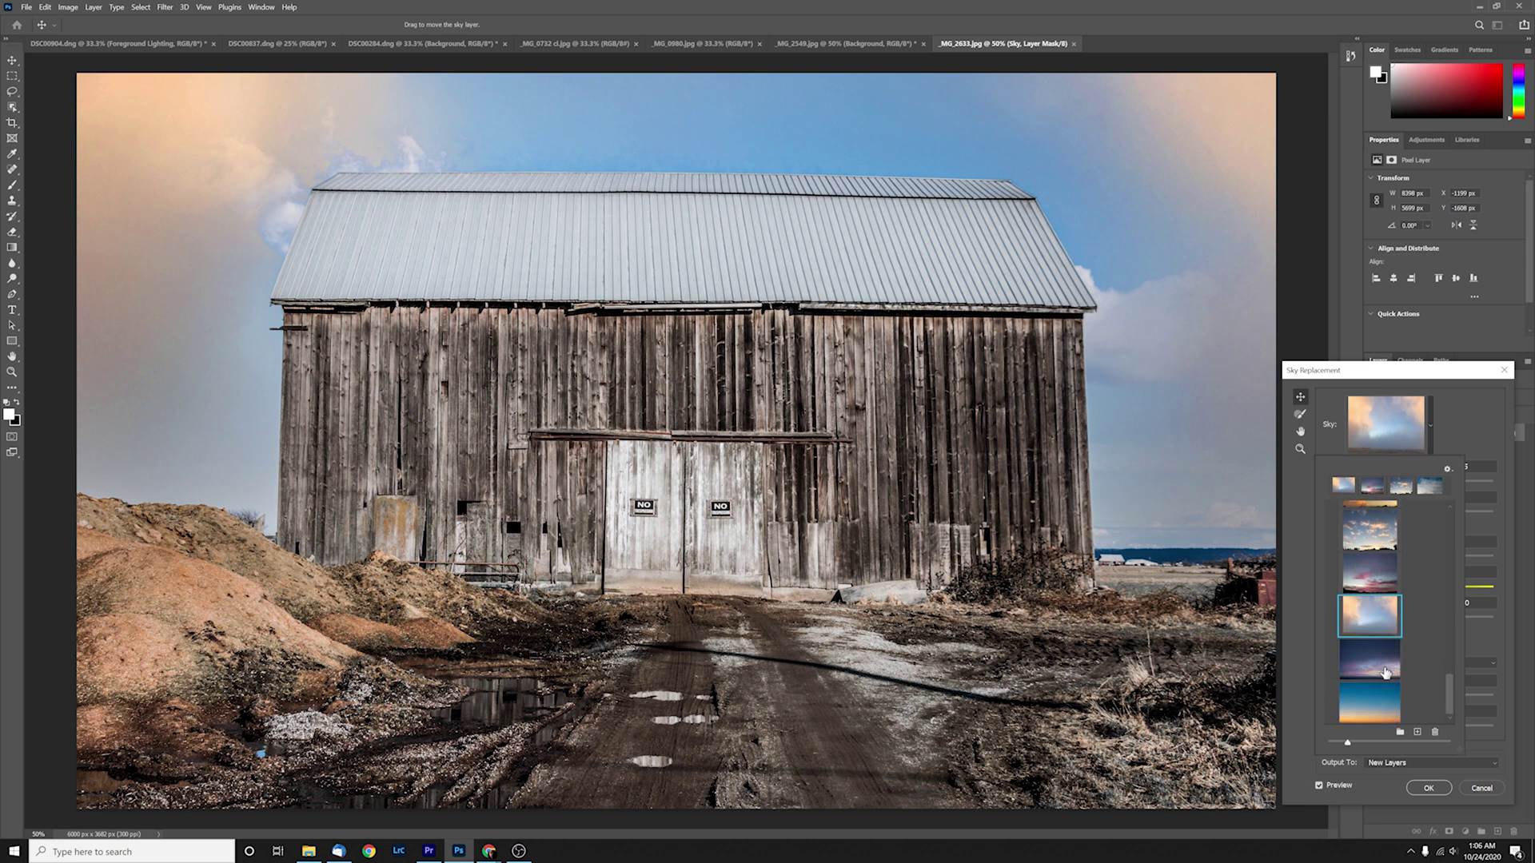
left_click(1368, 700)
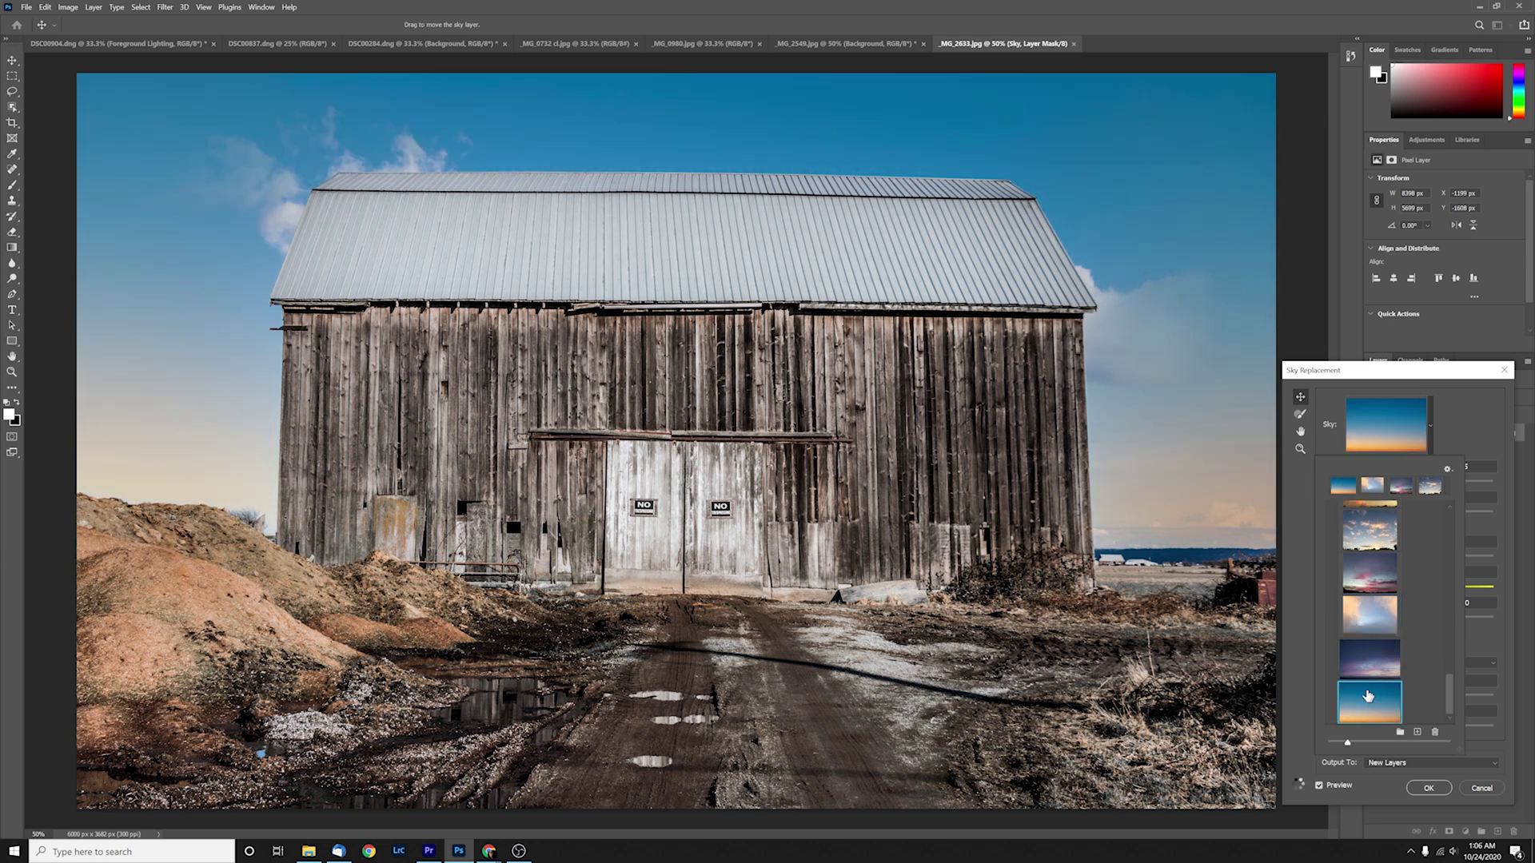